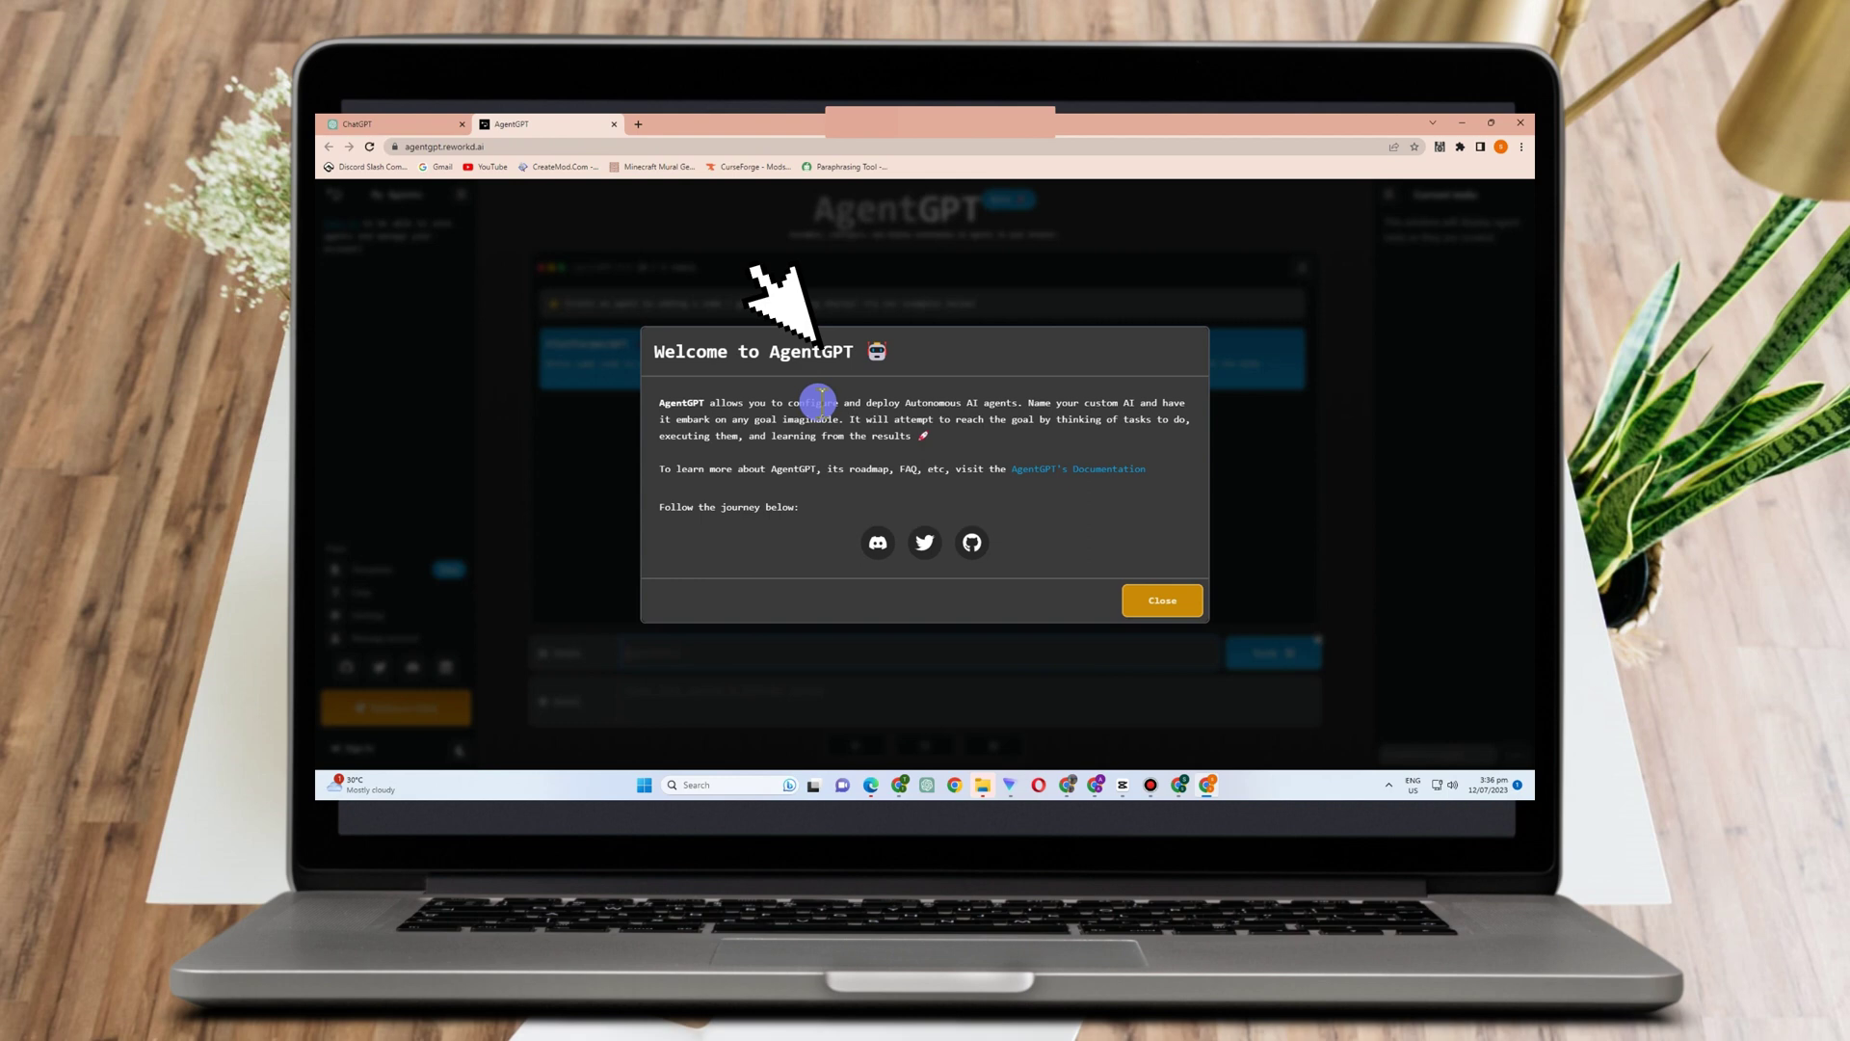
Step: Switch to ChatGPT to show its new-chat start page with Examples, Capabilities and Limitations
left_click(424, 130)
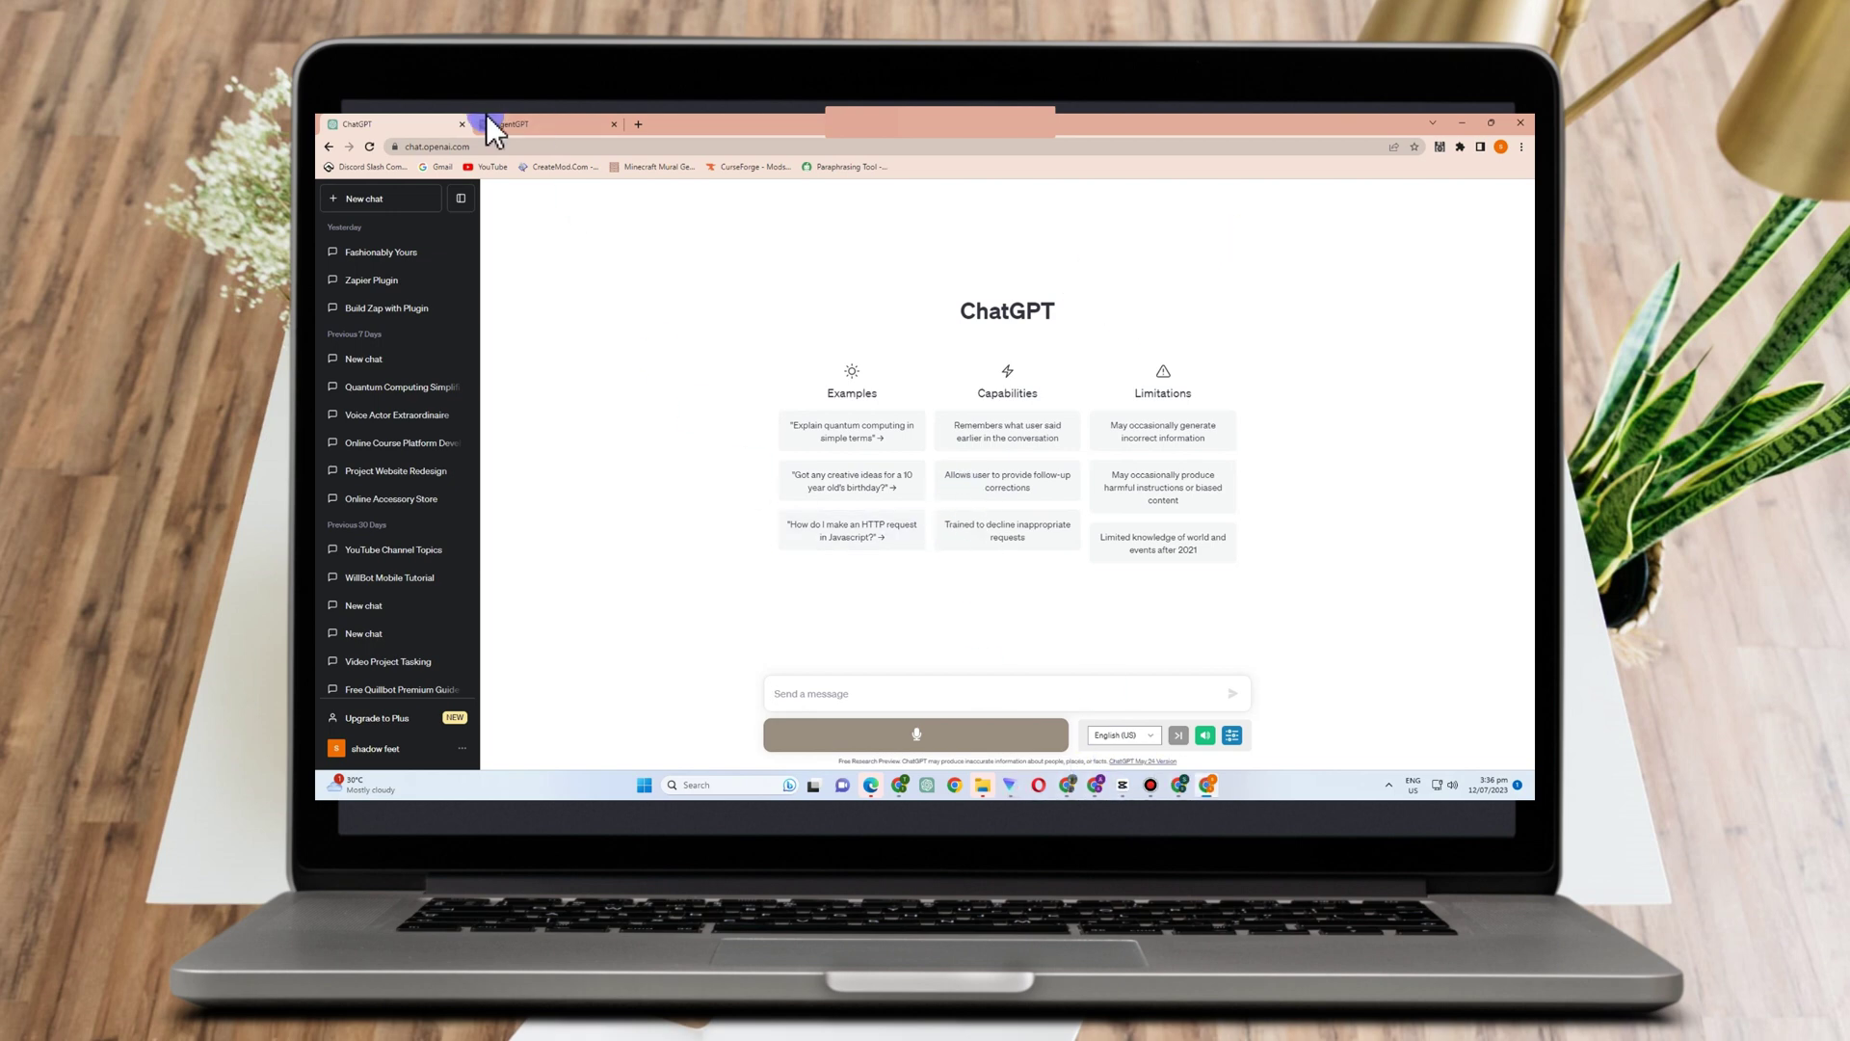
Step: Return to AgentGPT and highlight the Welcome to AgentGPT text through the documentation line
left_click(525, 124)
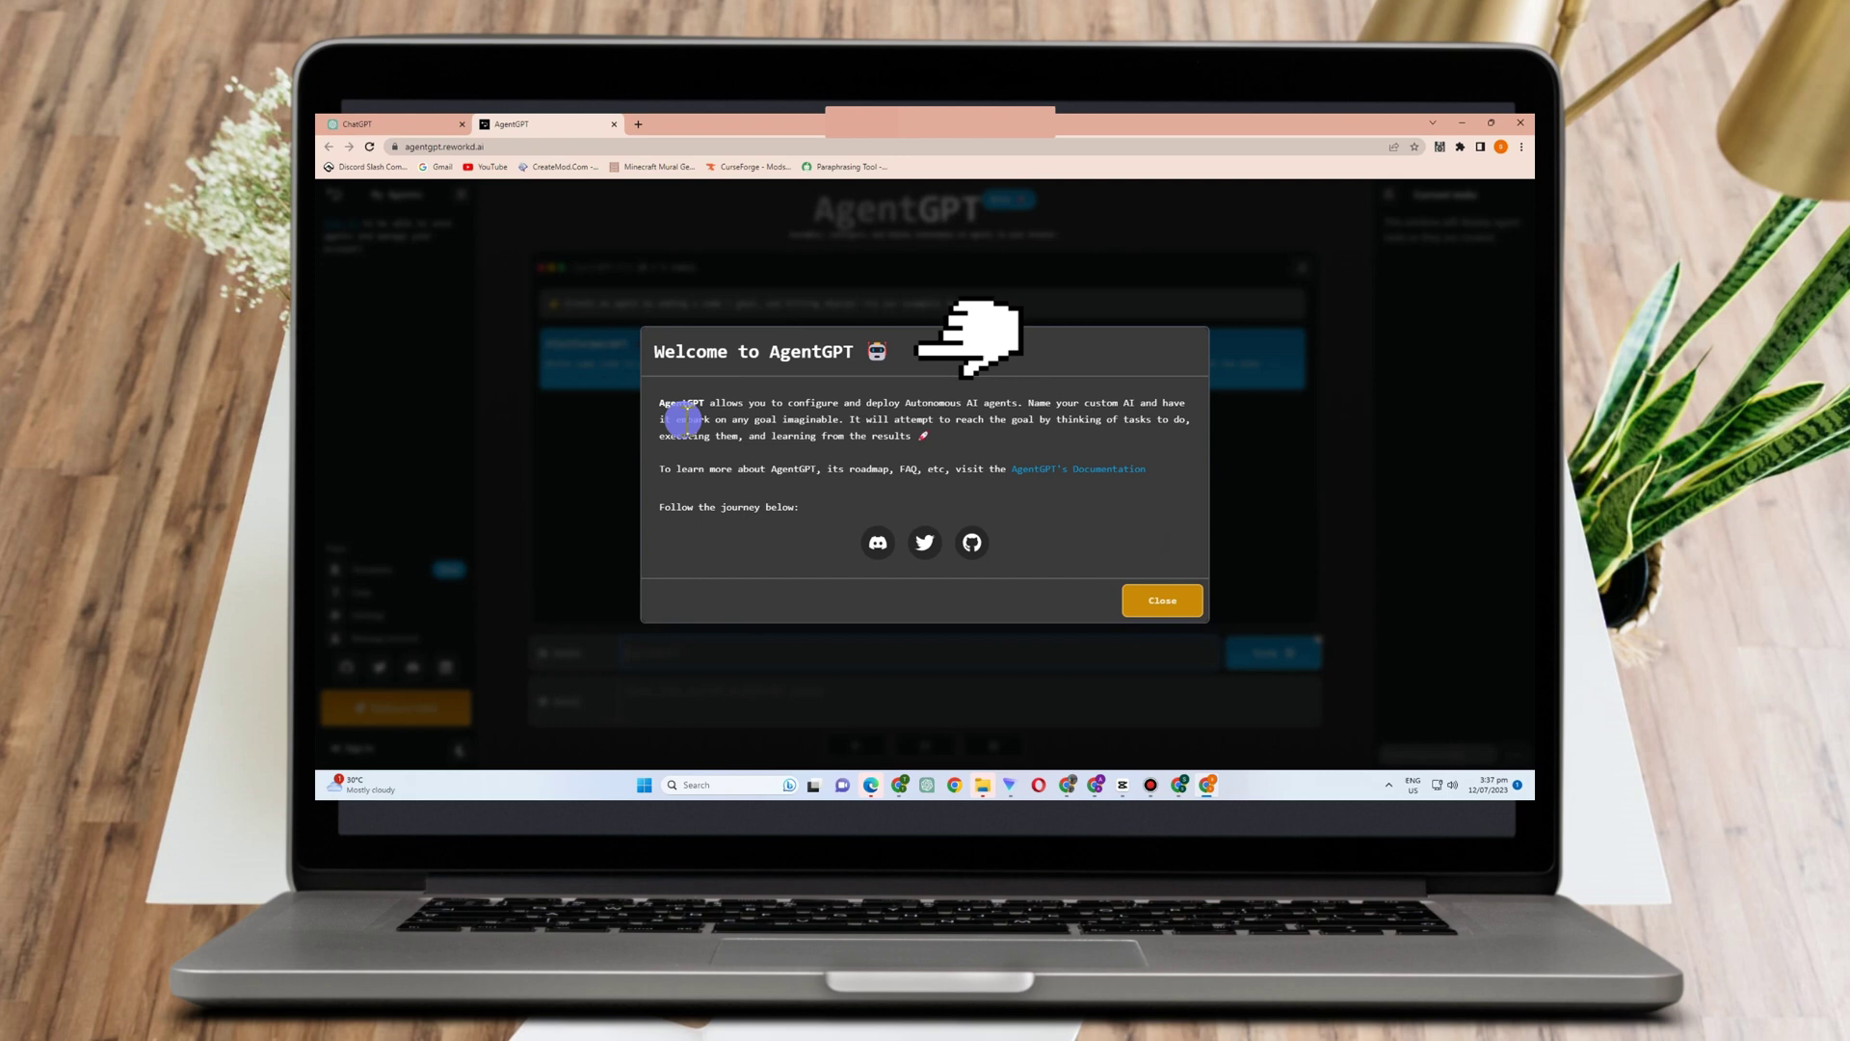
left_click_drag(668, 404, 1009, 468)
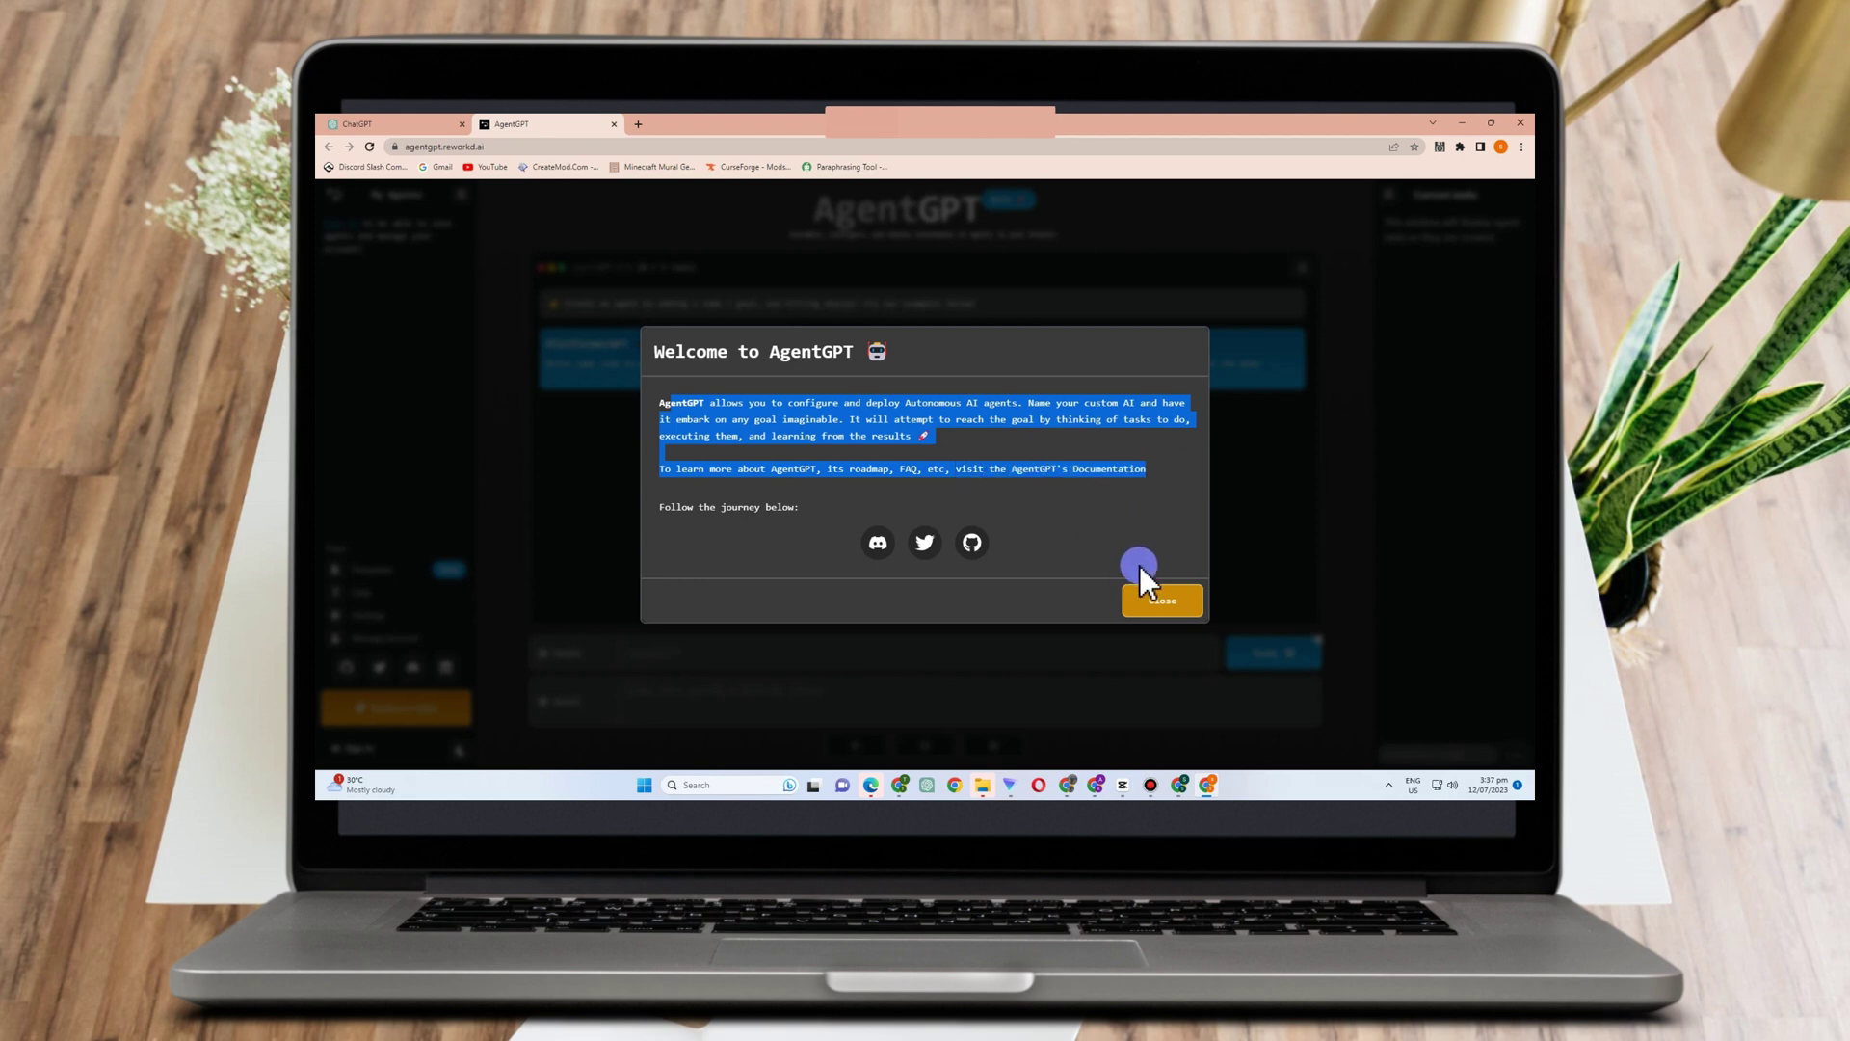
left_click_drag(1140, 566, 1158, 602)
Step: Close the welcome message, load the PlatformerGPT example, dismiss the prompt and reach the sign-in page
left_click(1160, 600)
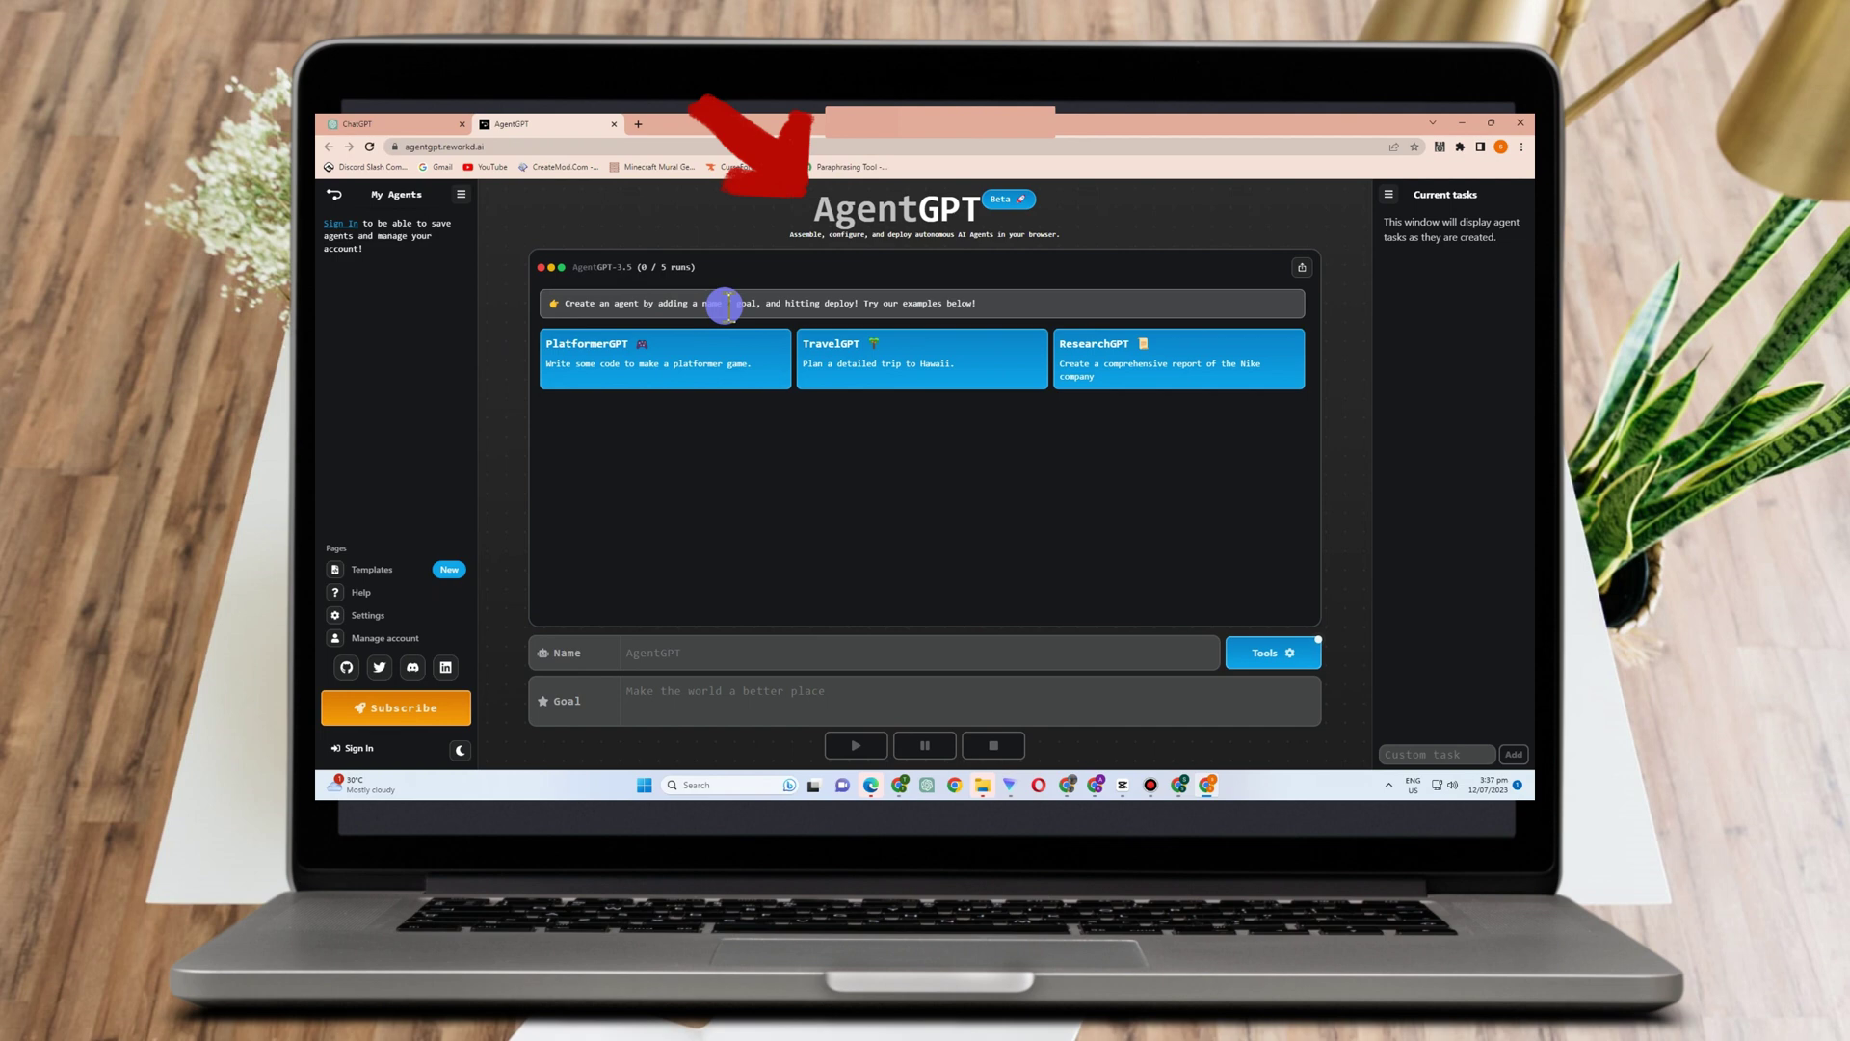
left_click(632, 373)
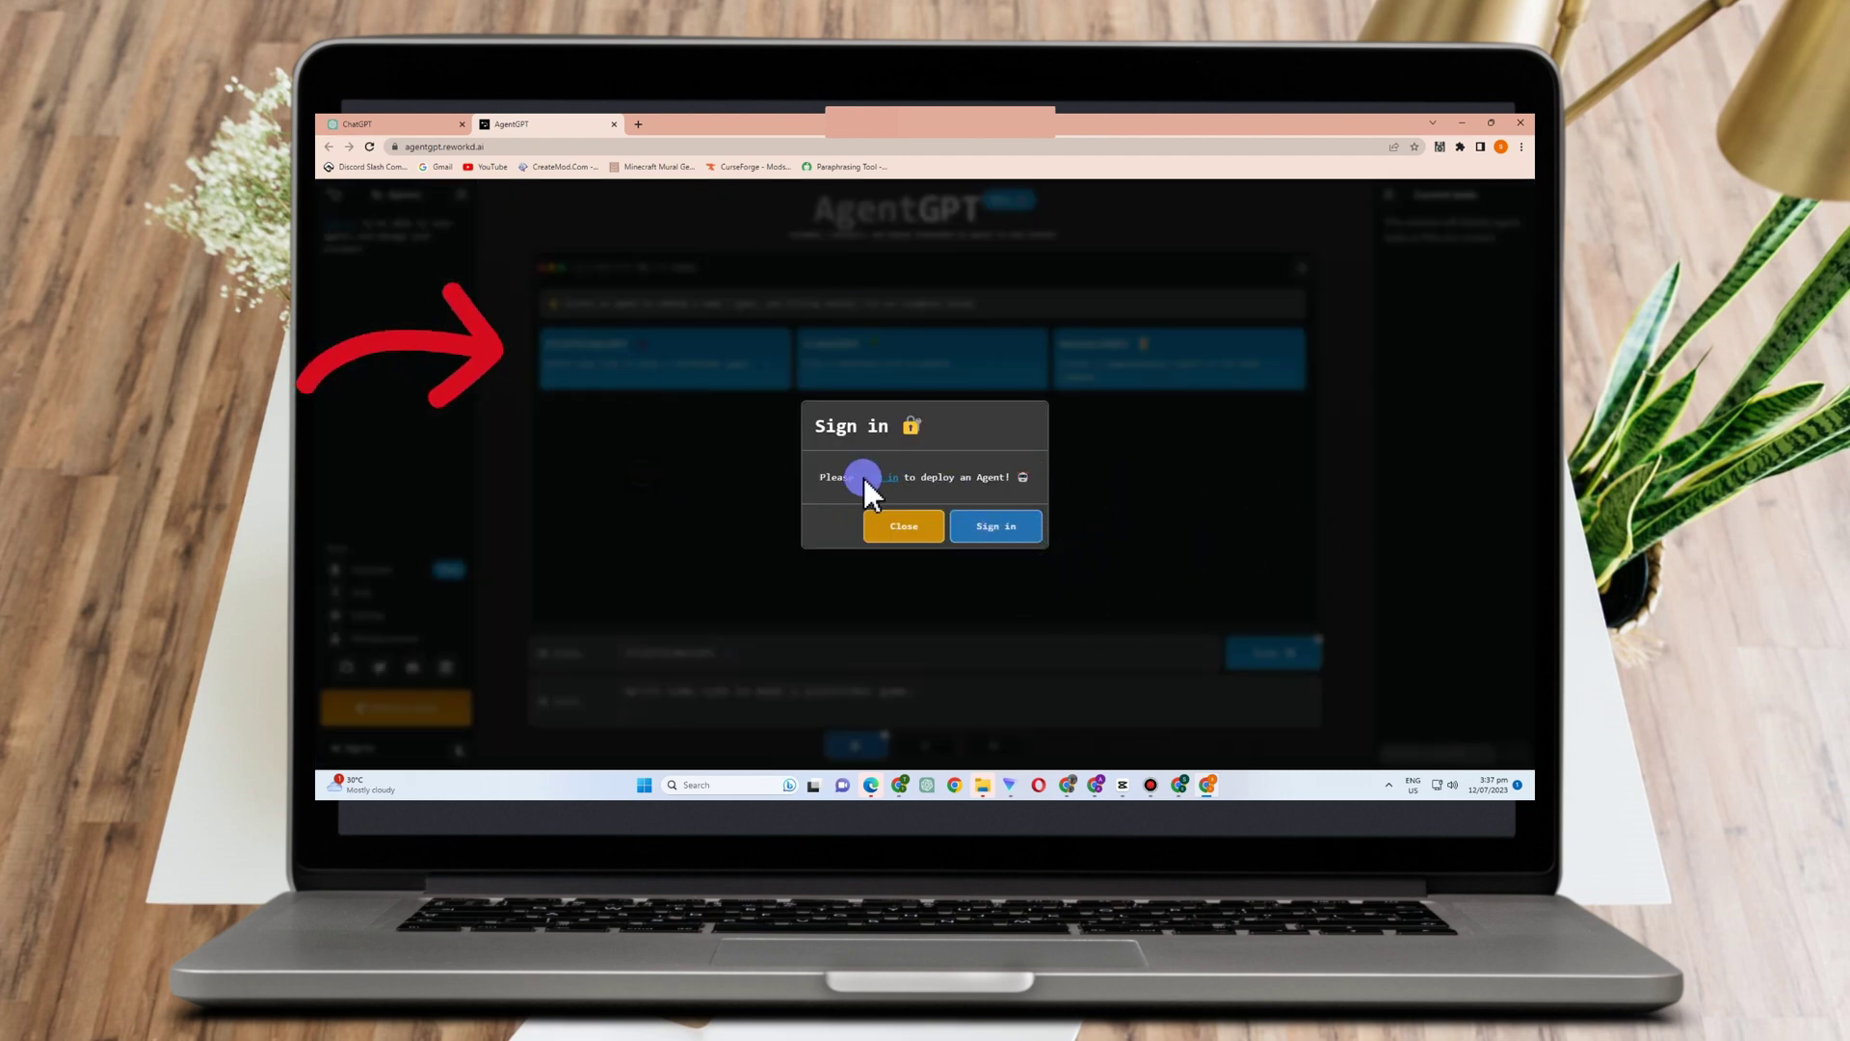
left_click(904, 526)
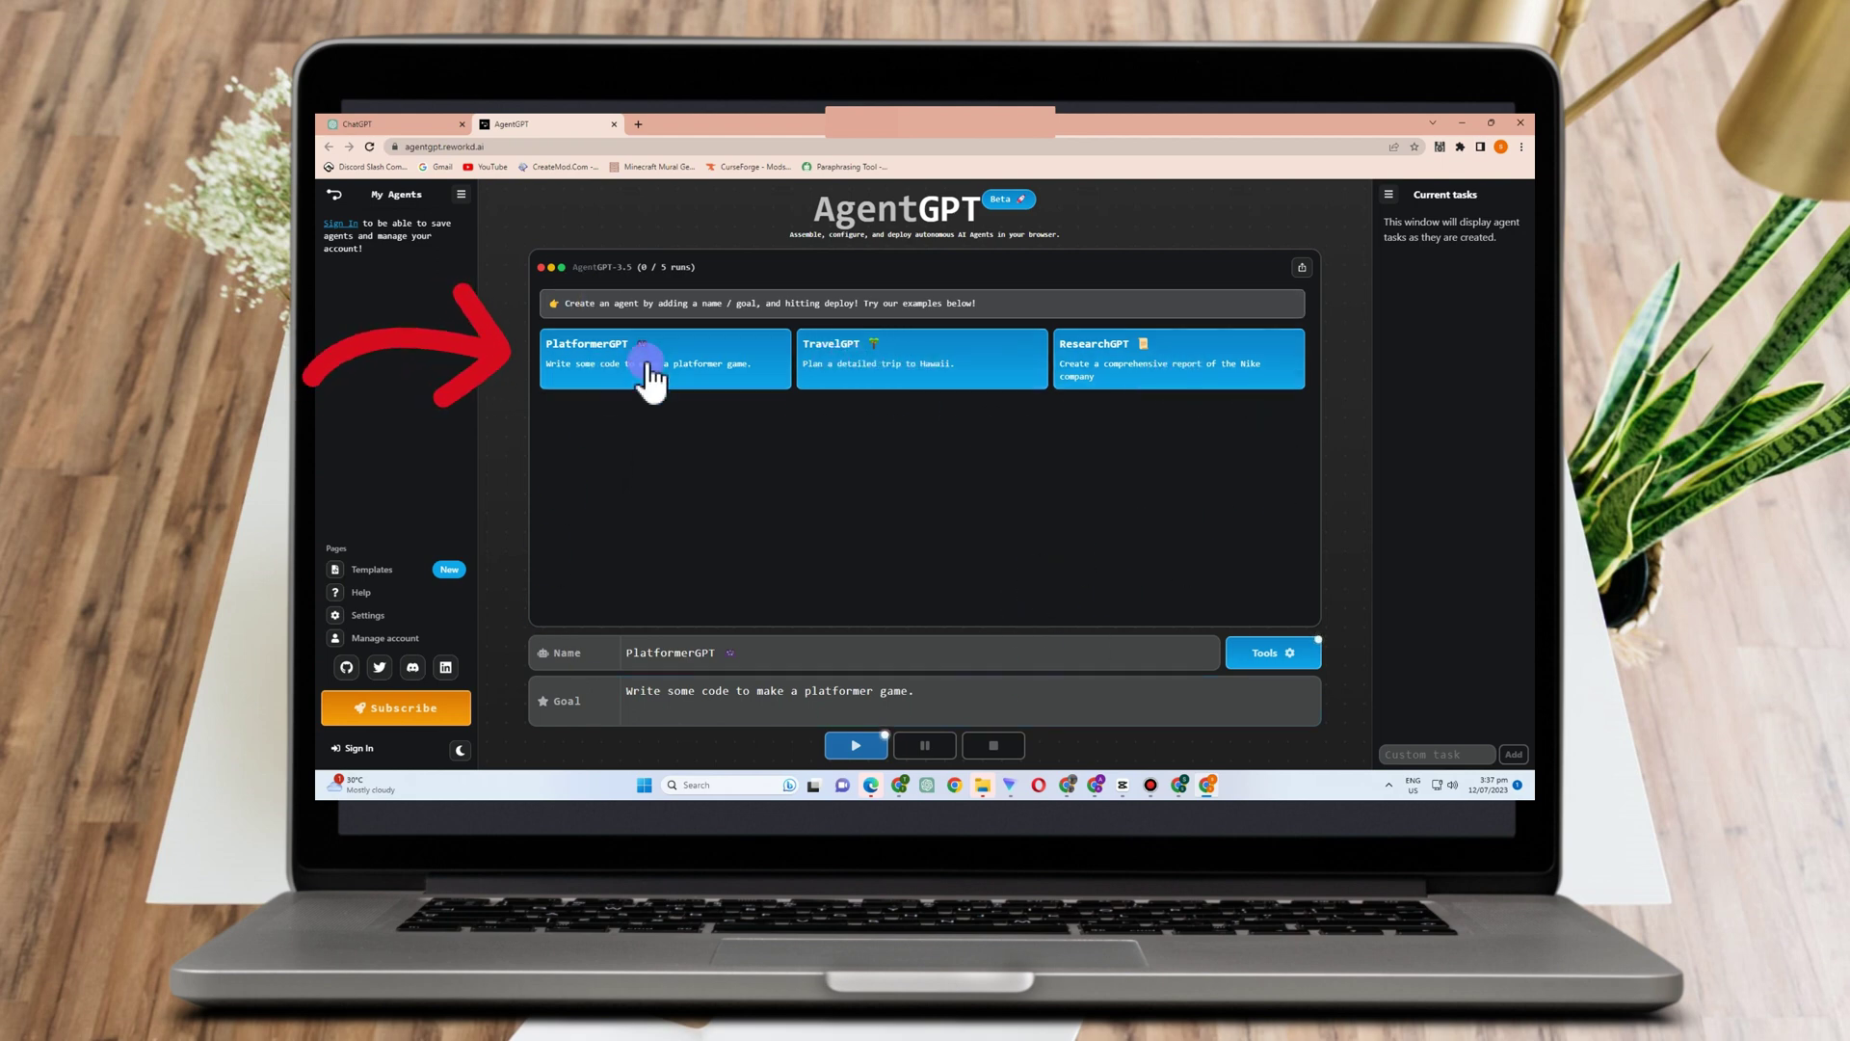
left_click(342, 224)
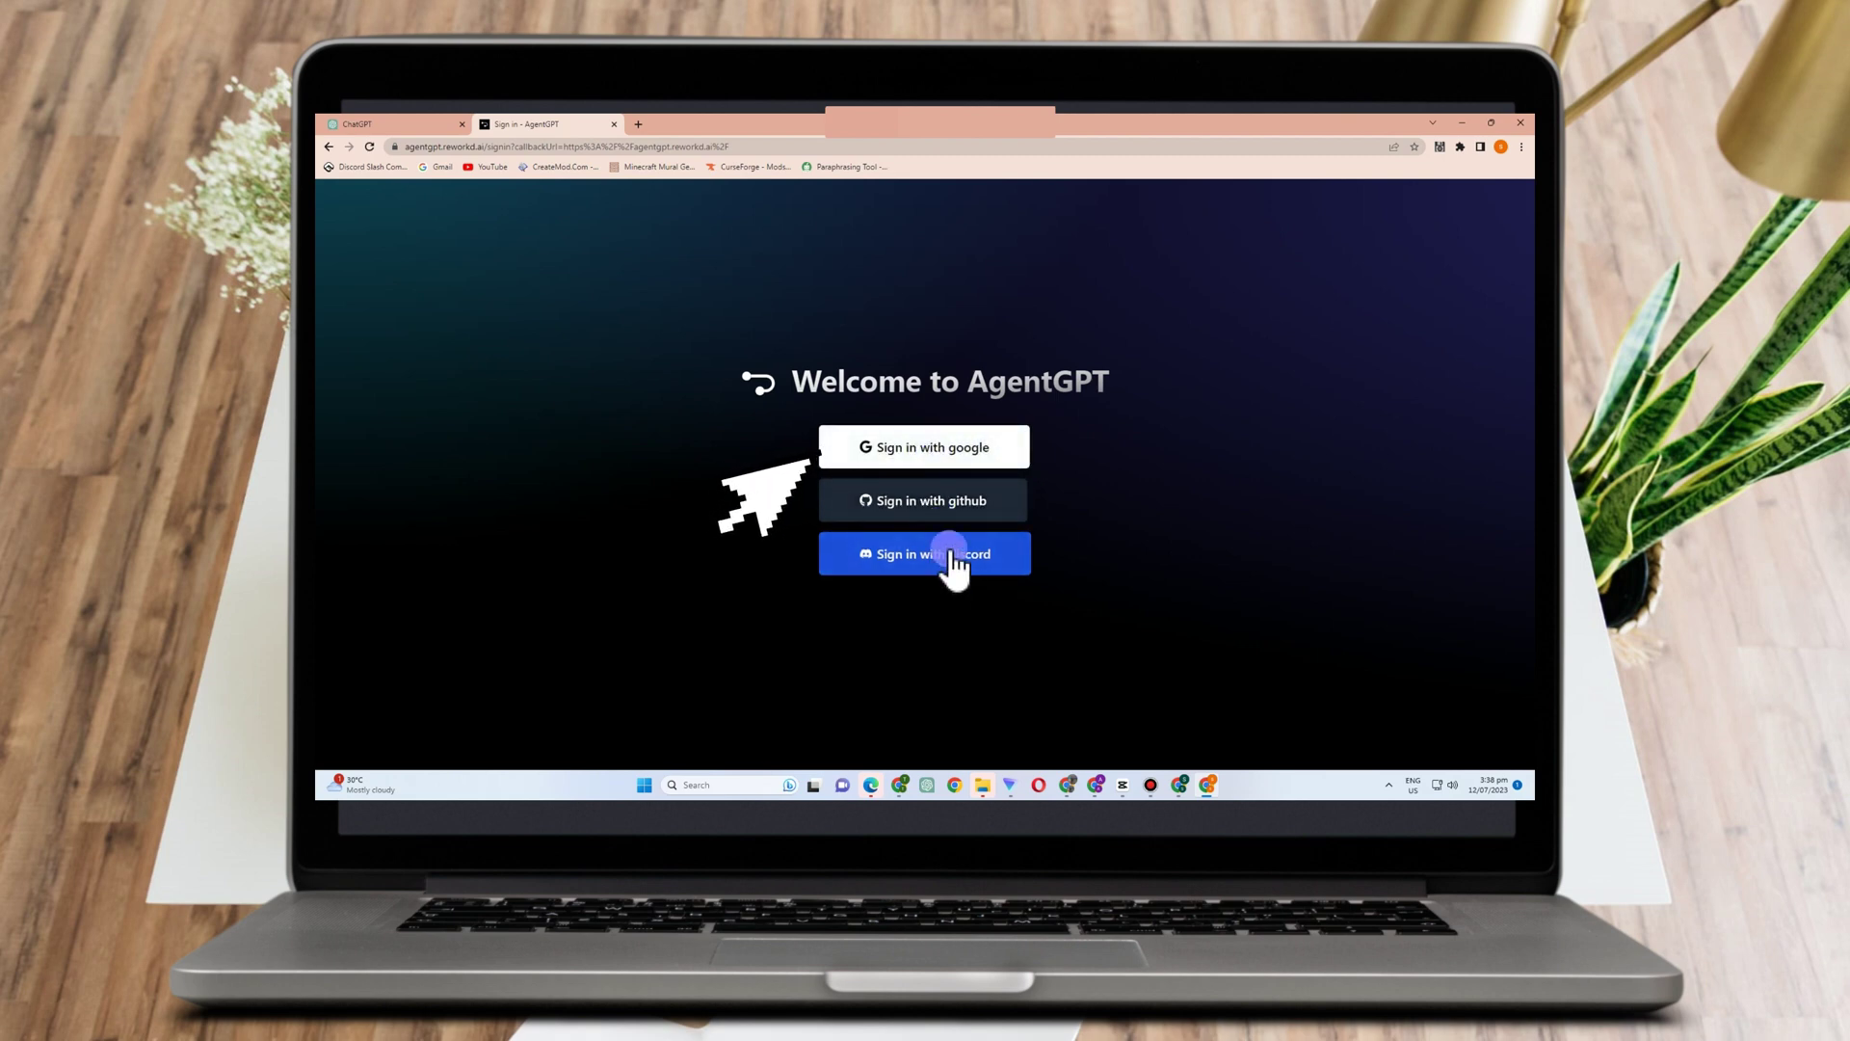
Step: Sign in to AgentGPT with a Google account
left_click(954, 464)
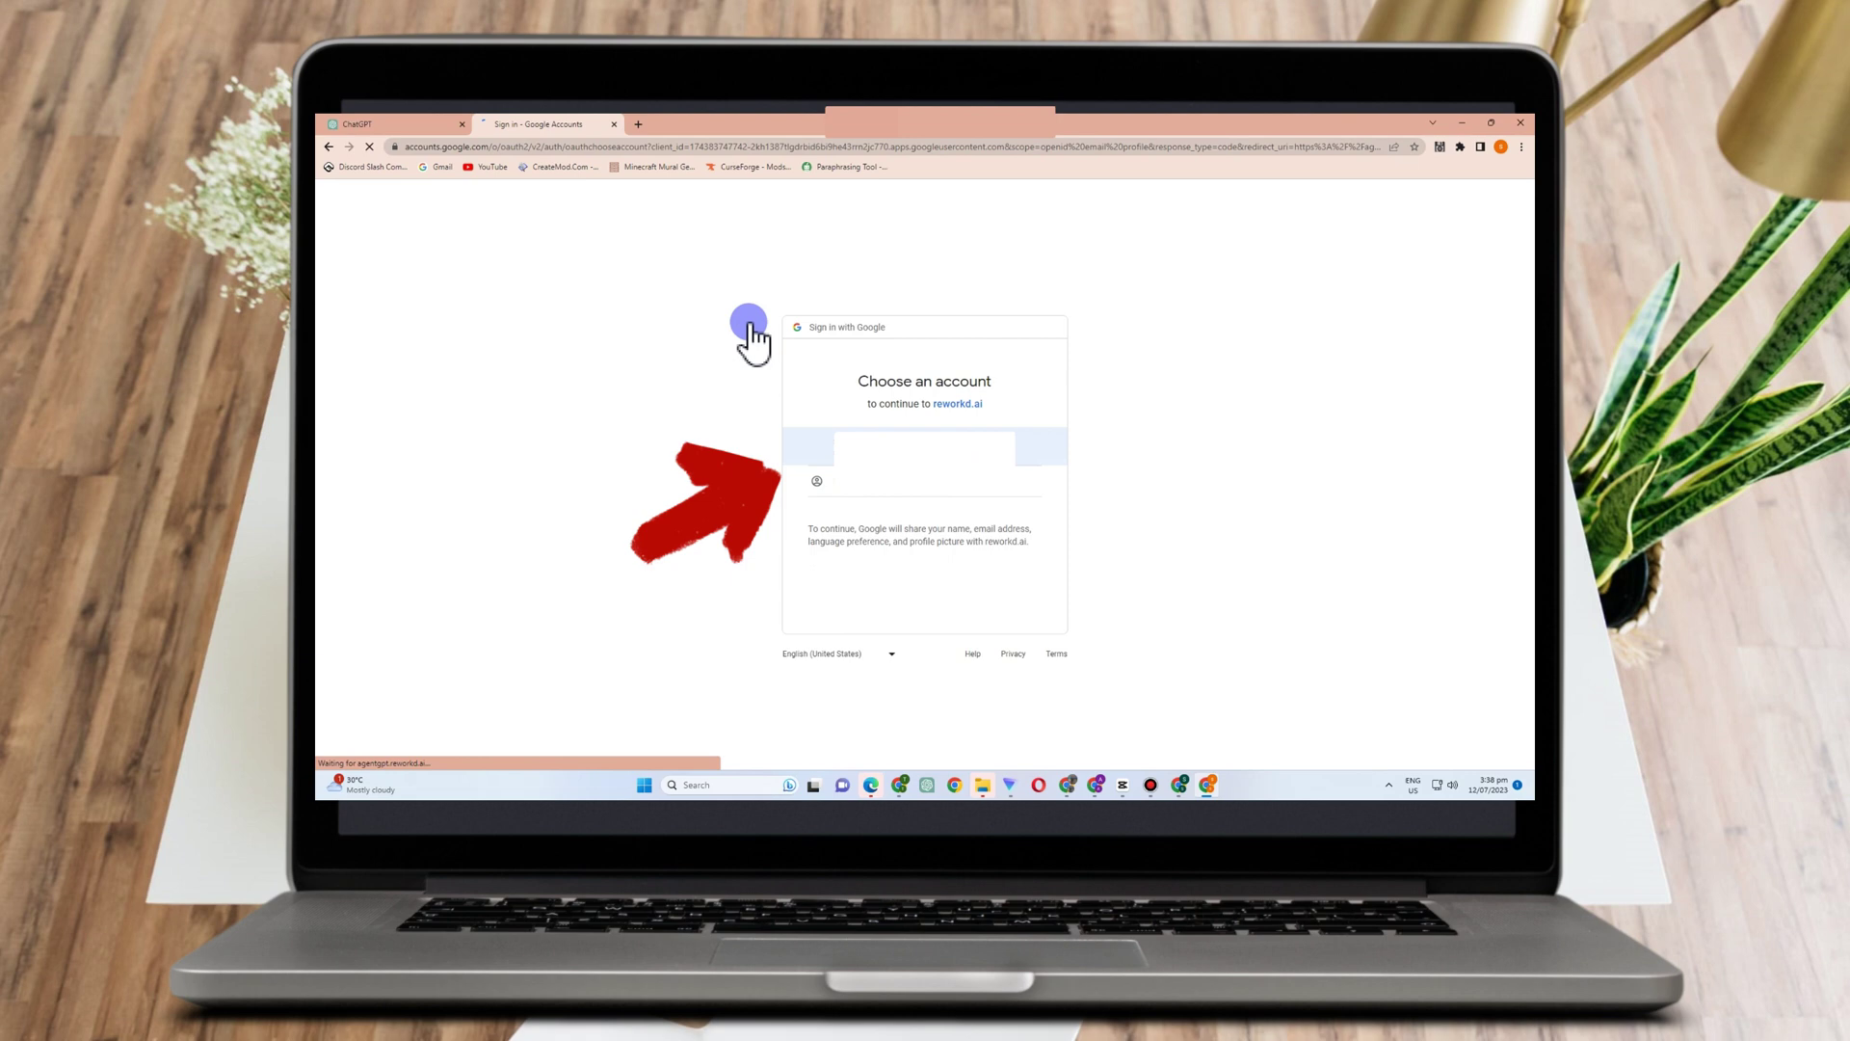
left_click(945, 445)
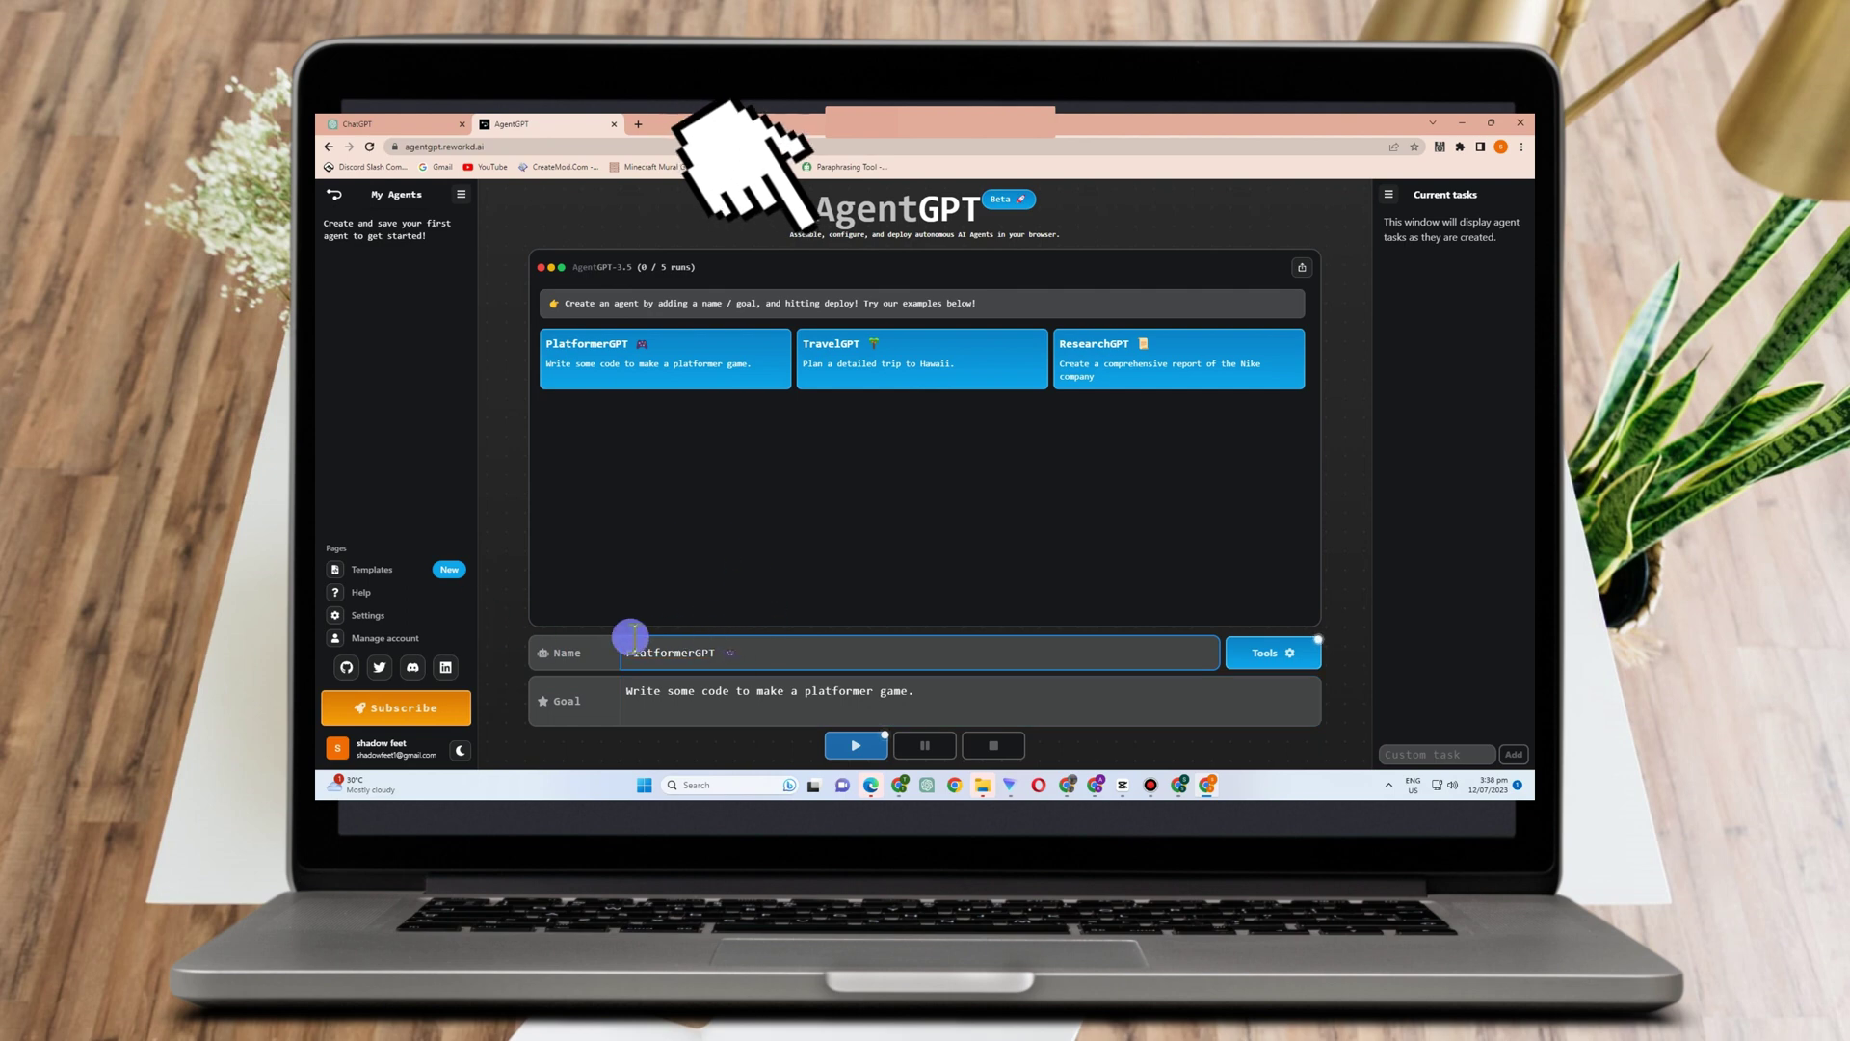
Step: Rename the PlatformerGPT agent to Facebookgpt and deploy it with the platformer-game goal
left_click_drag(755, 653, 566, 644)
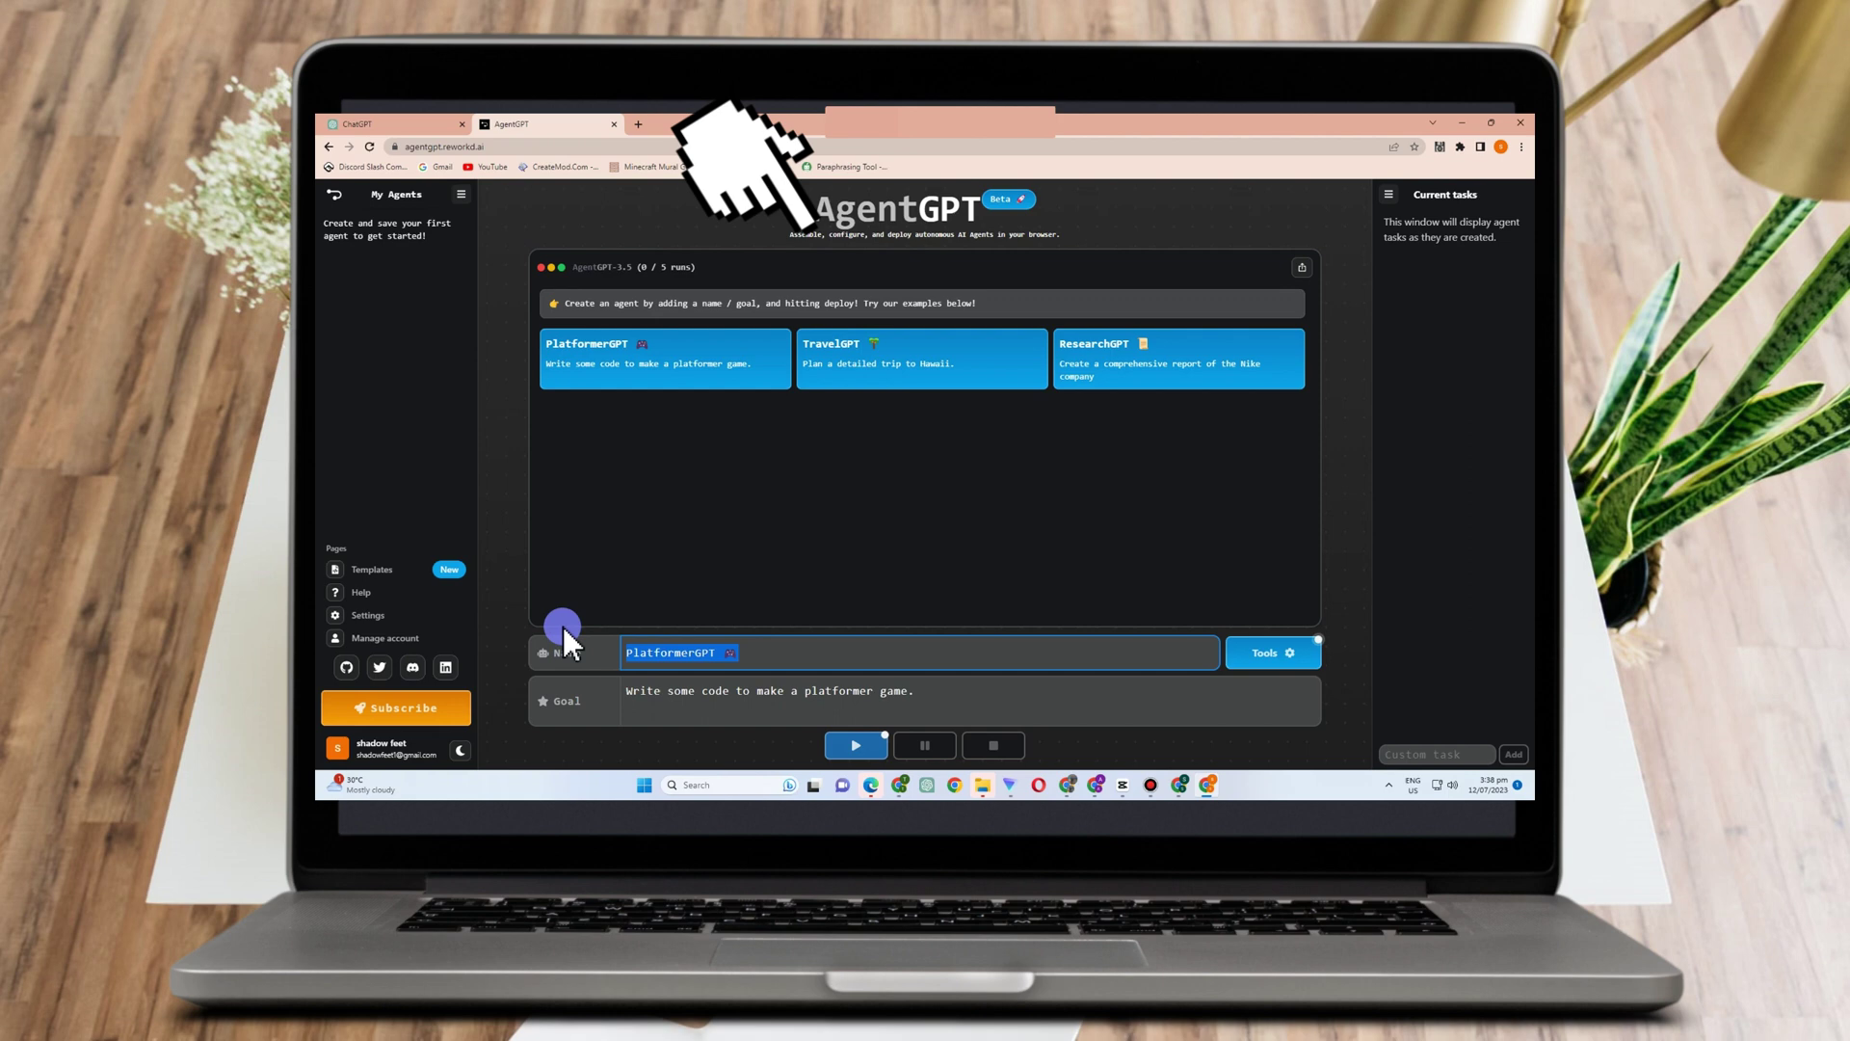
type("F")
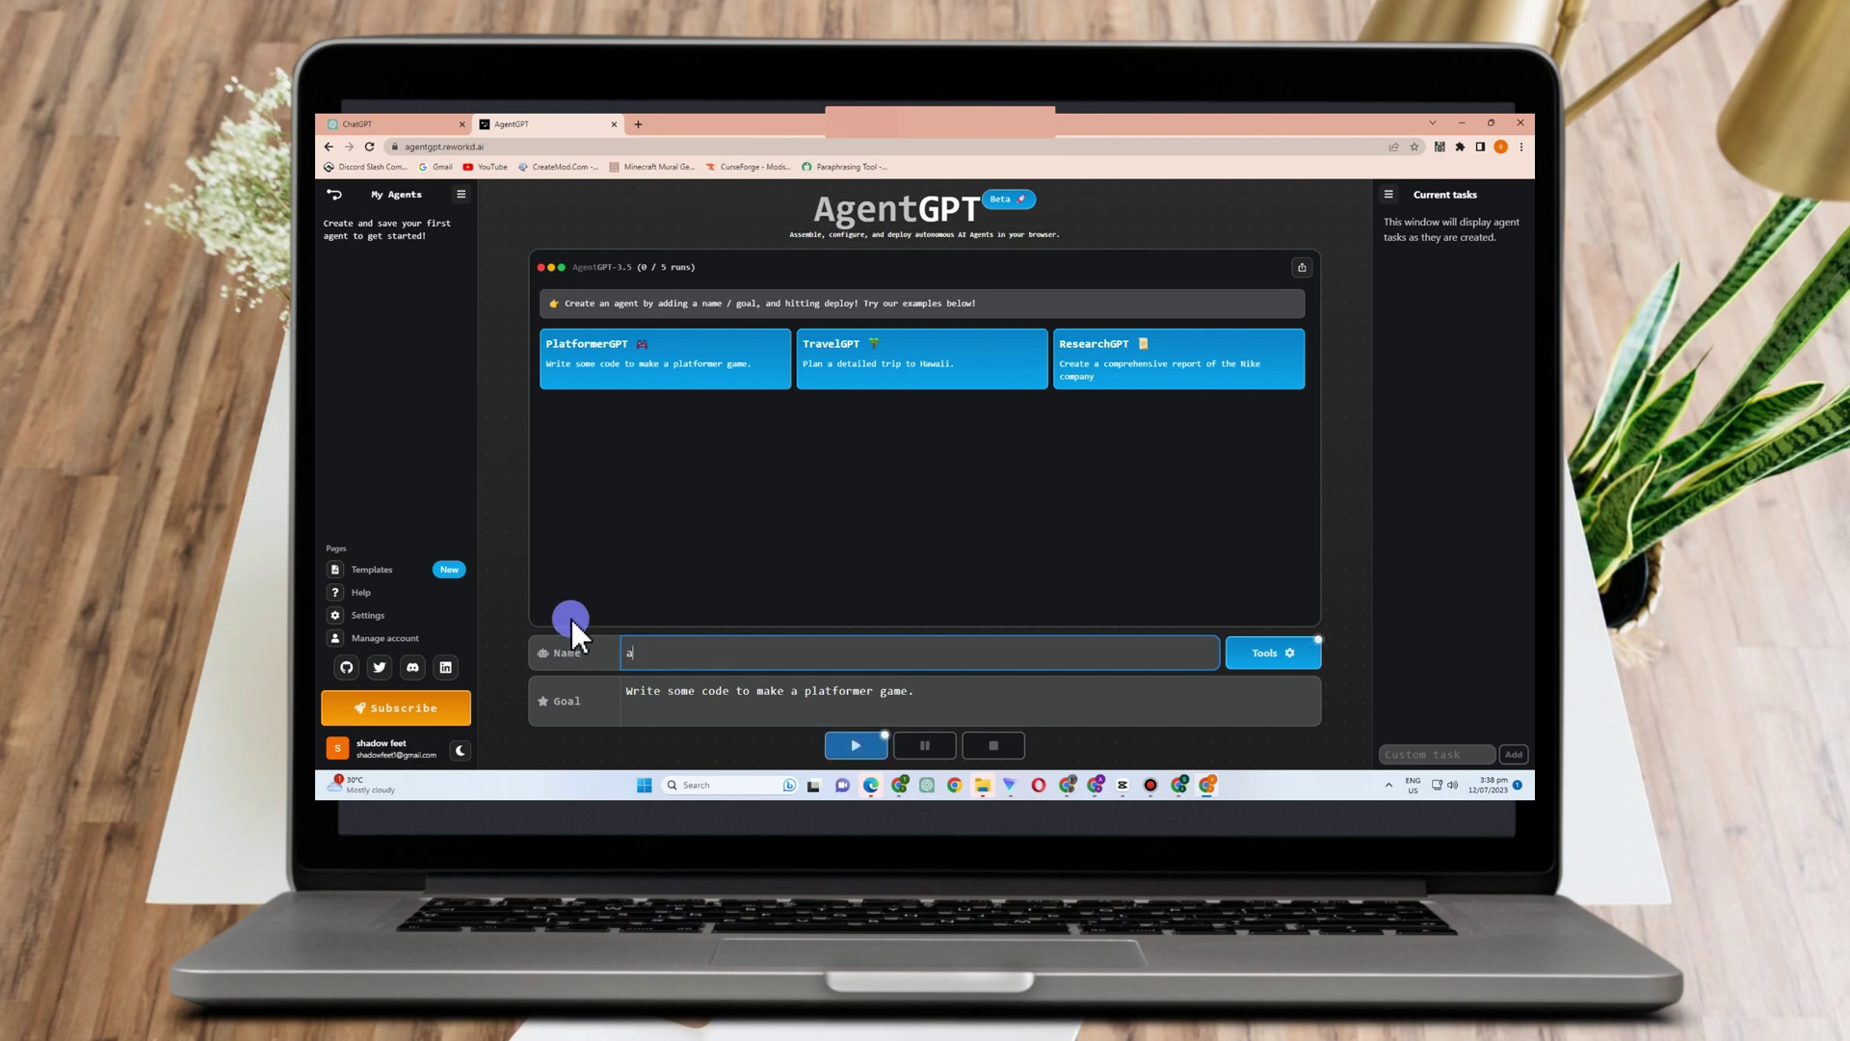
key("BackSpace")
type("face")
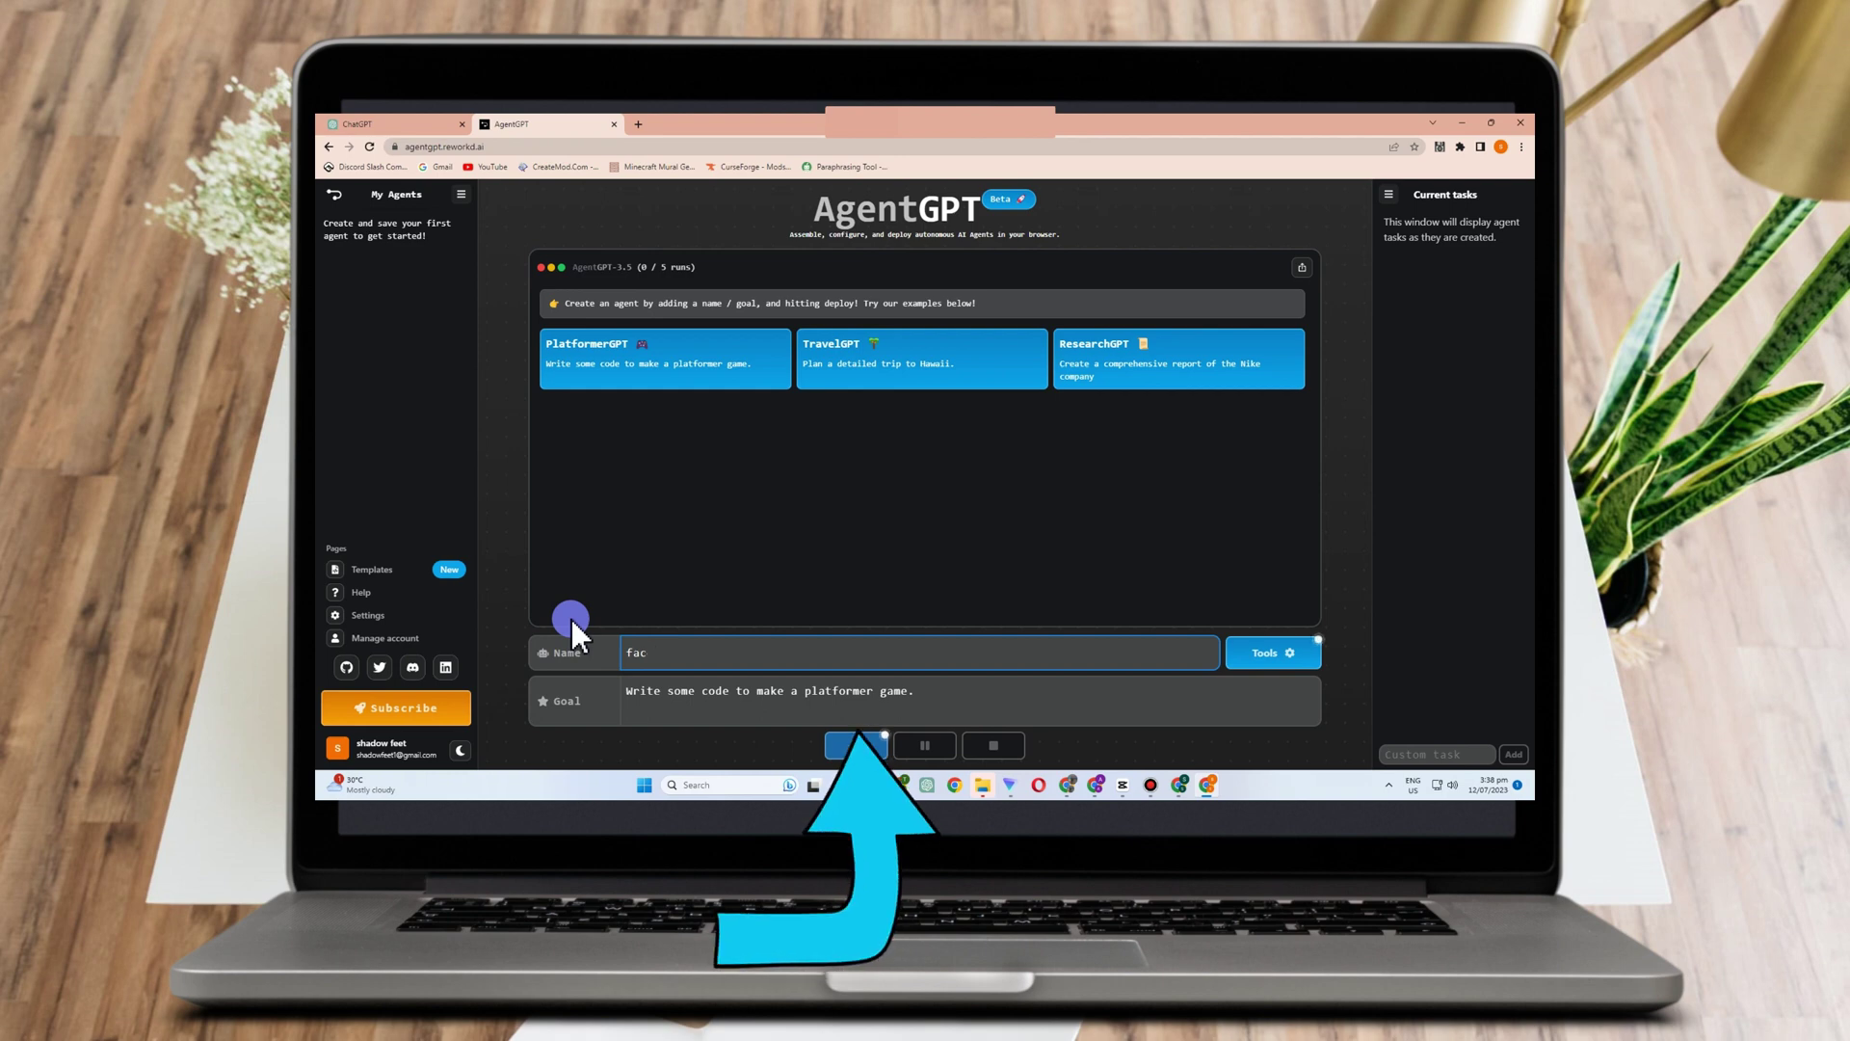
key("BackSpace")
key("BackSpace")
key("BackSpace")
key("BackSpace")
type("Face")
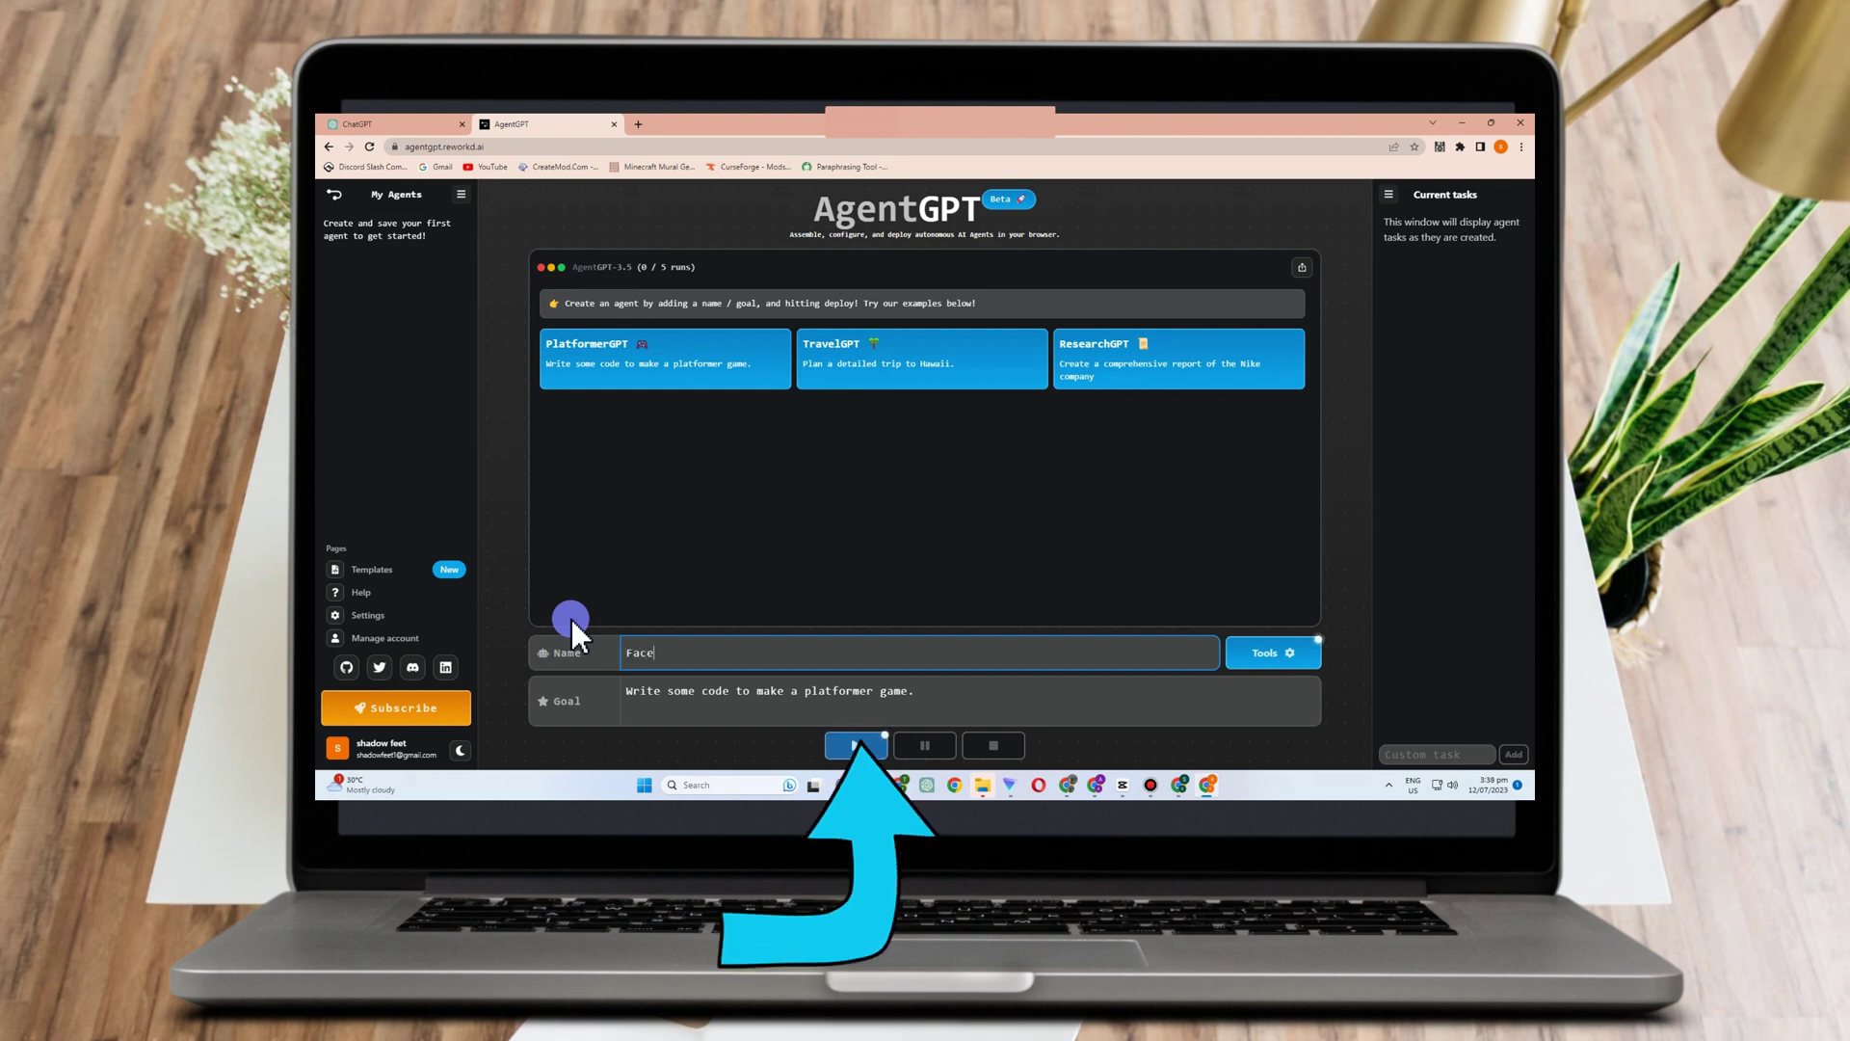
type("bookgpt")
key("Return")
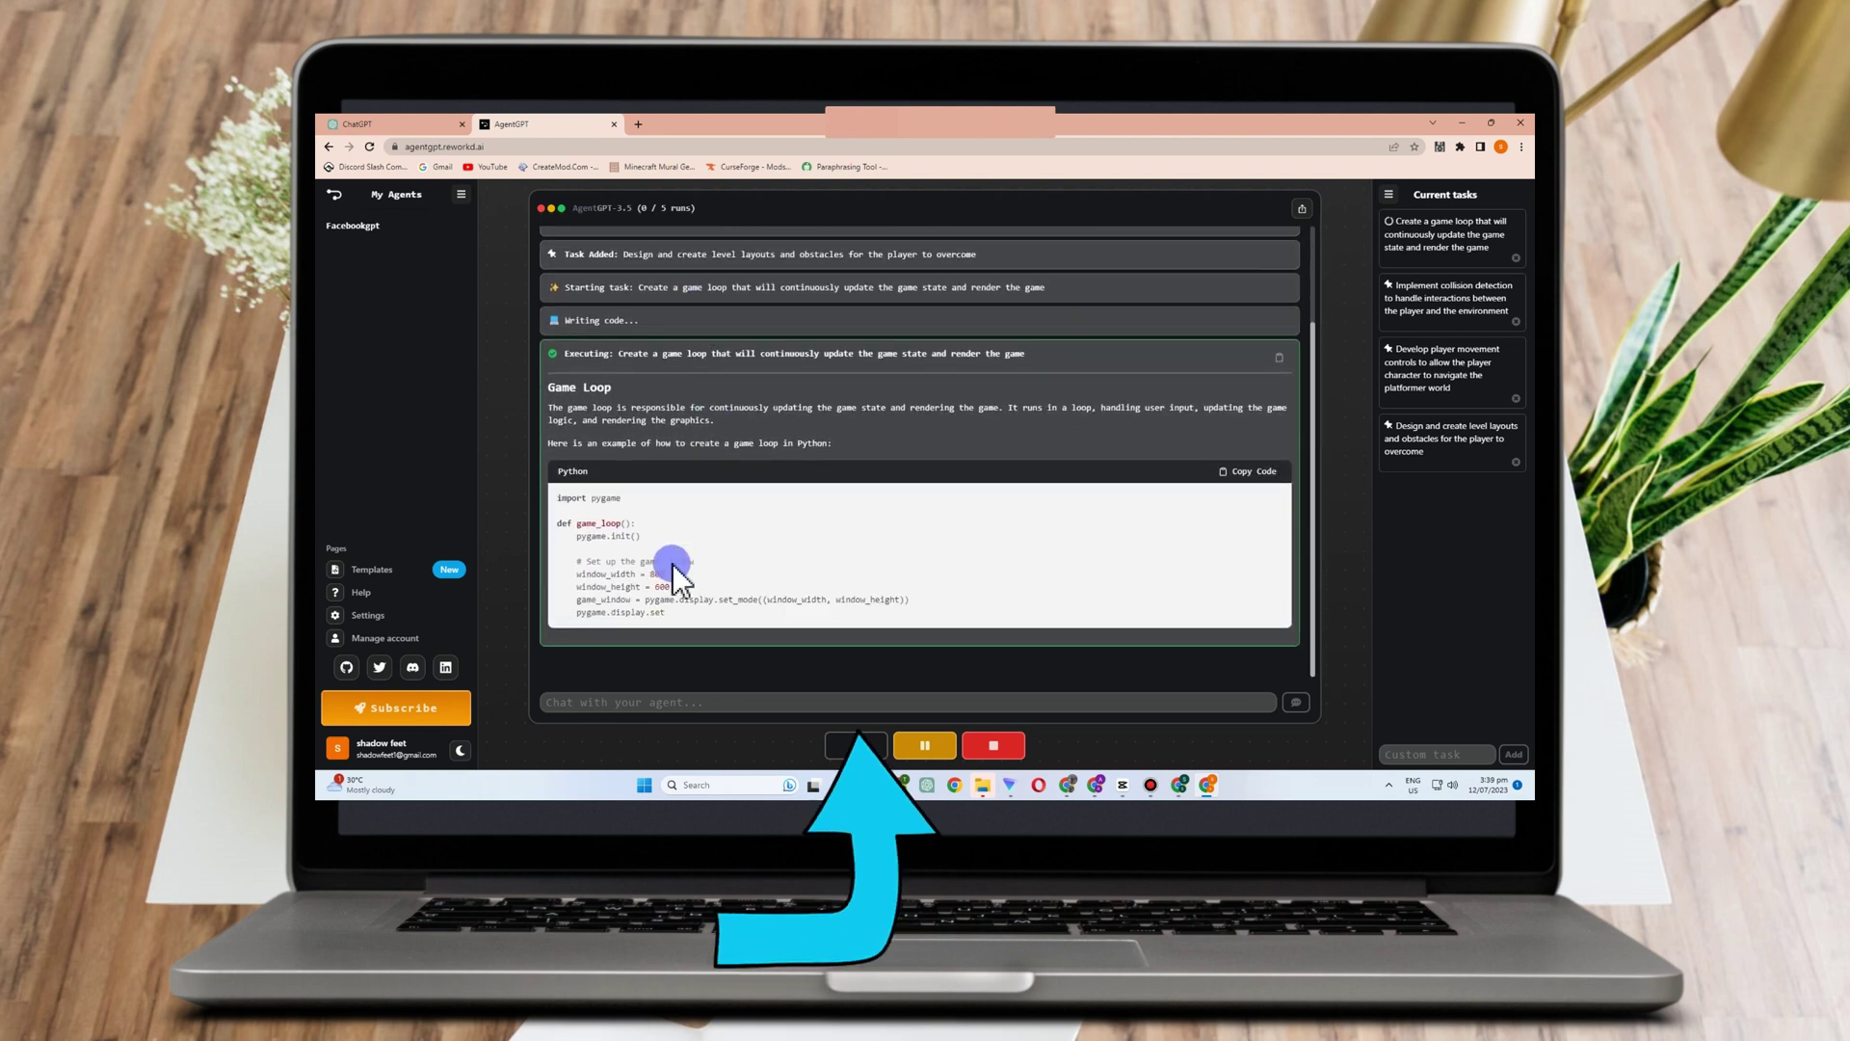
Step: Review Facebookgpt's game-loop and collision-detection Python code, then pause the agent
scroll(854, 372, "up", 3)
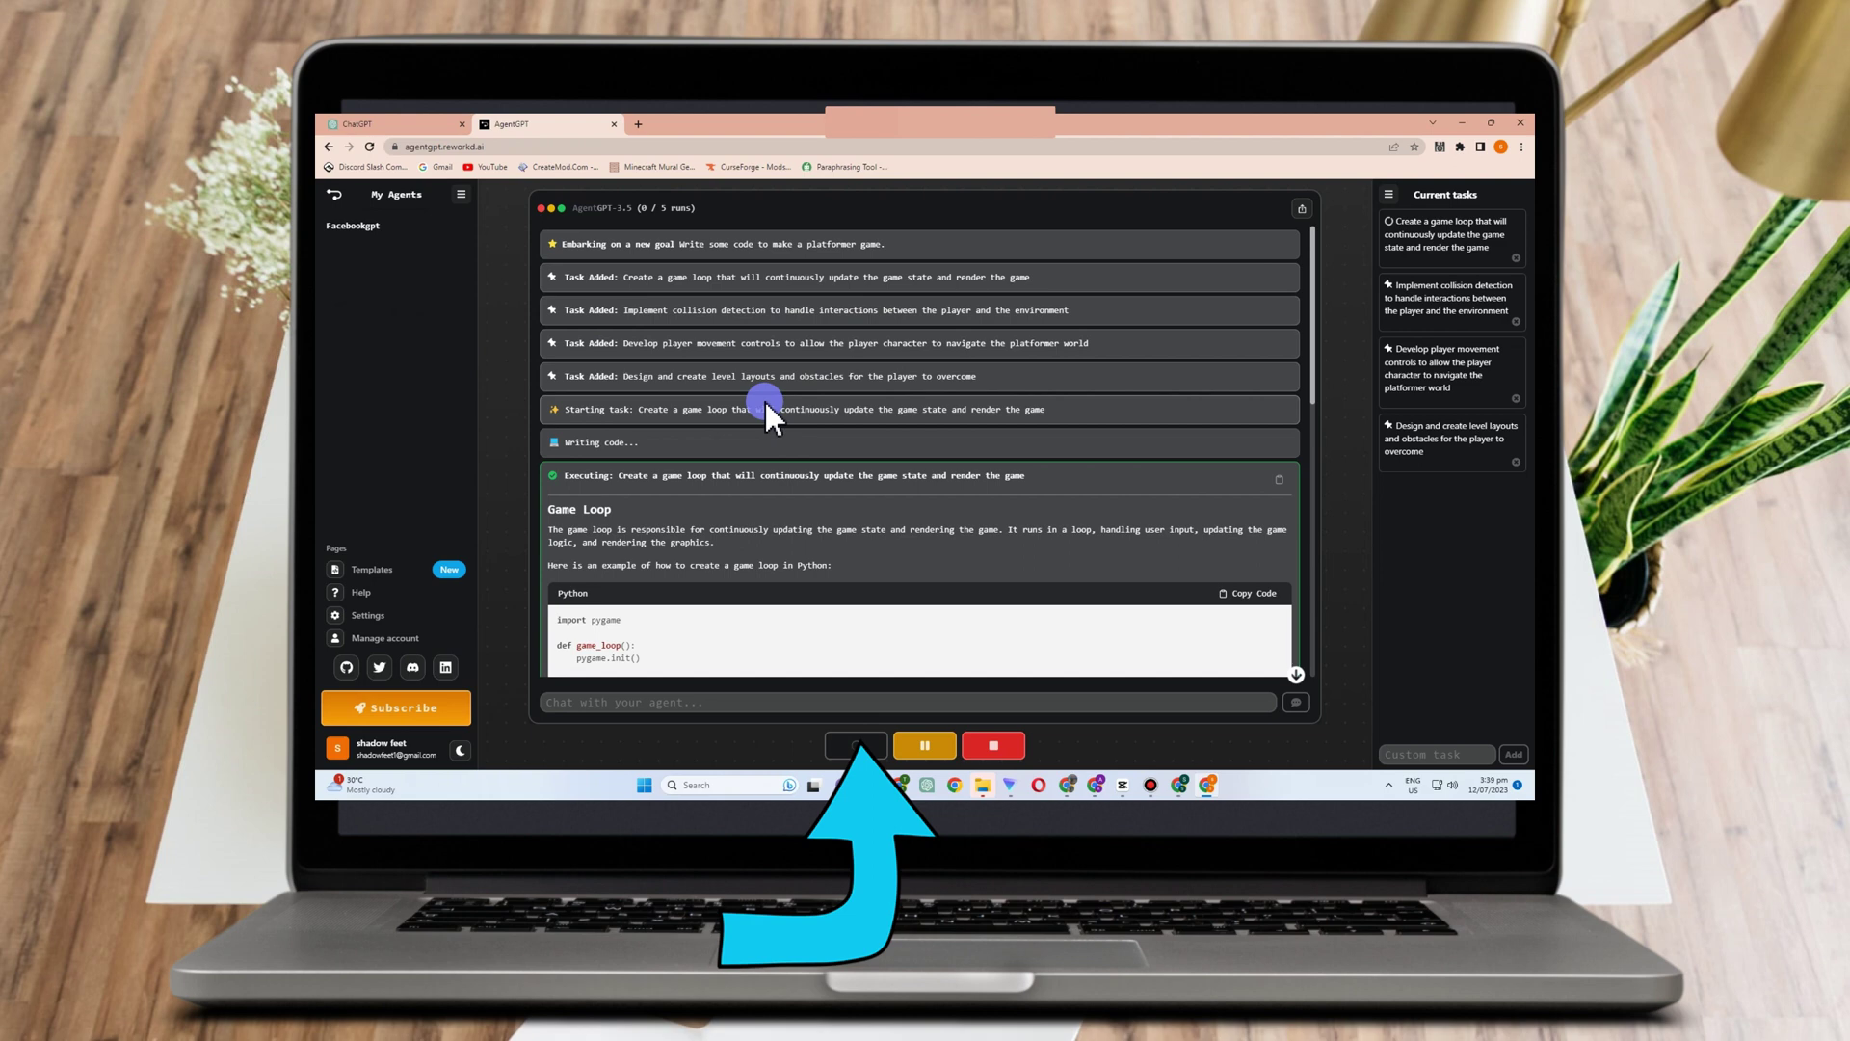
scroll(767, 491, "down", 2)
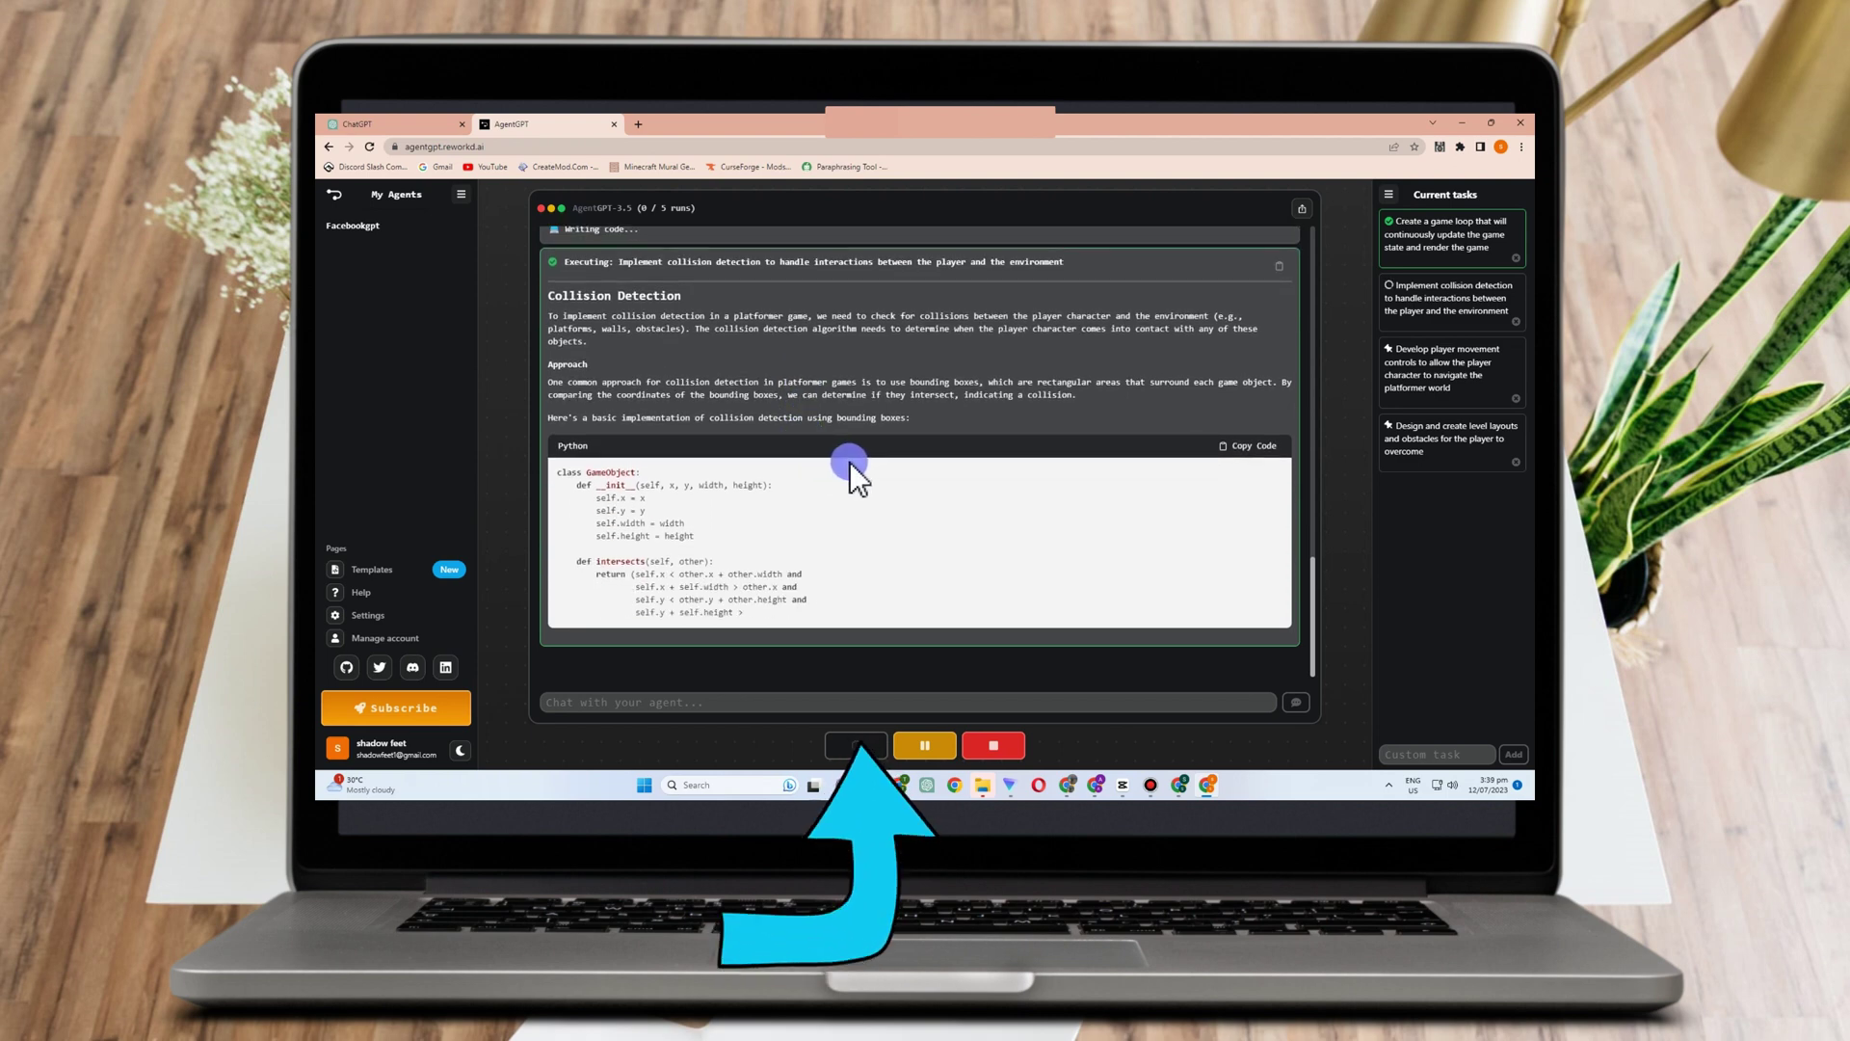
left_click(928, 742)
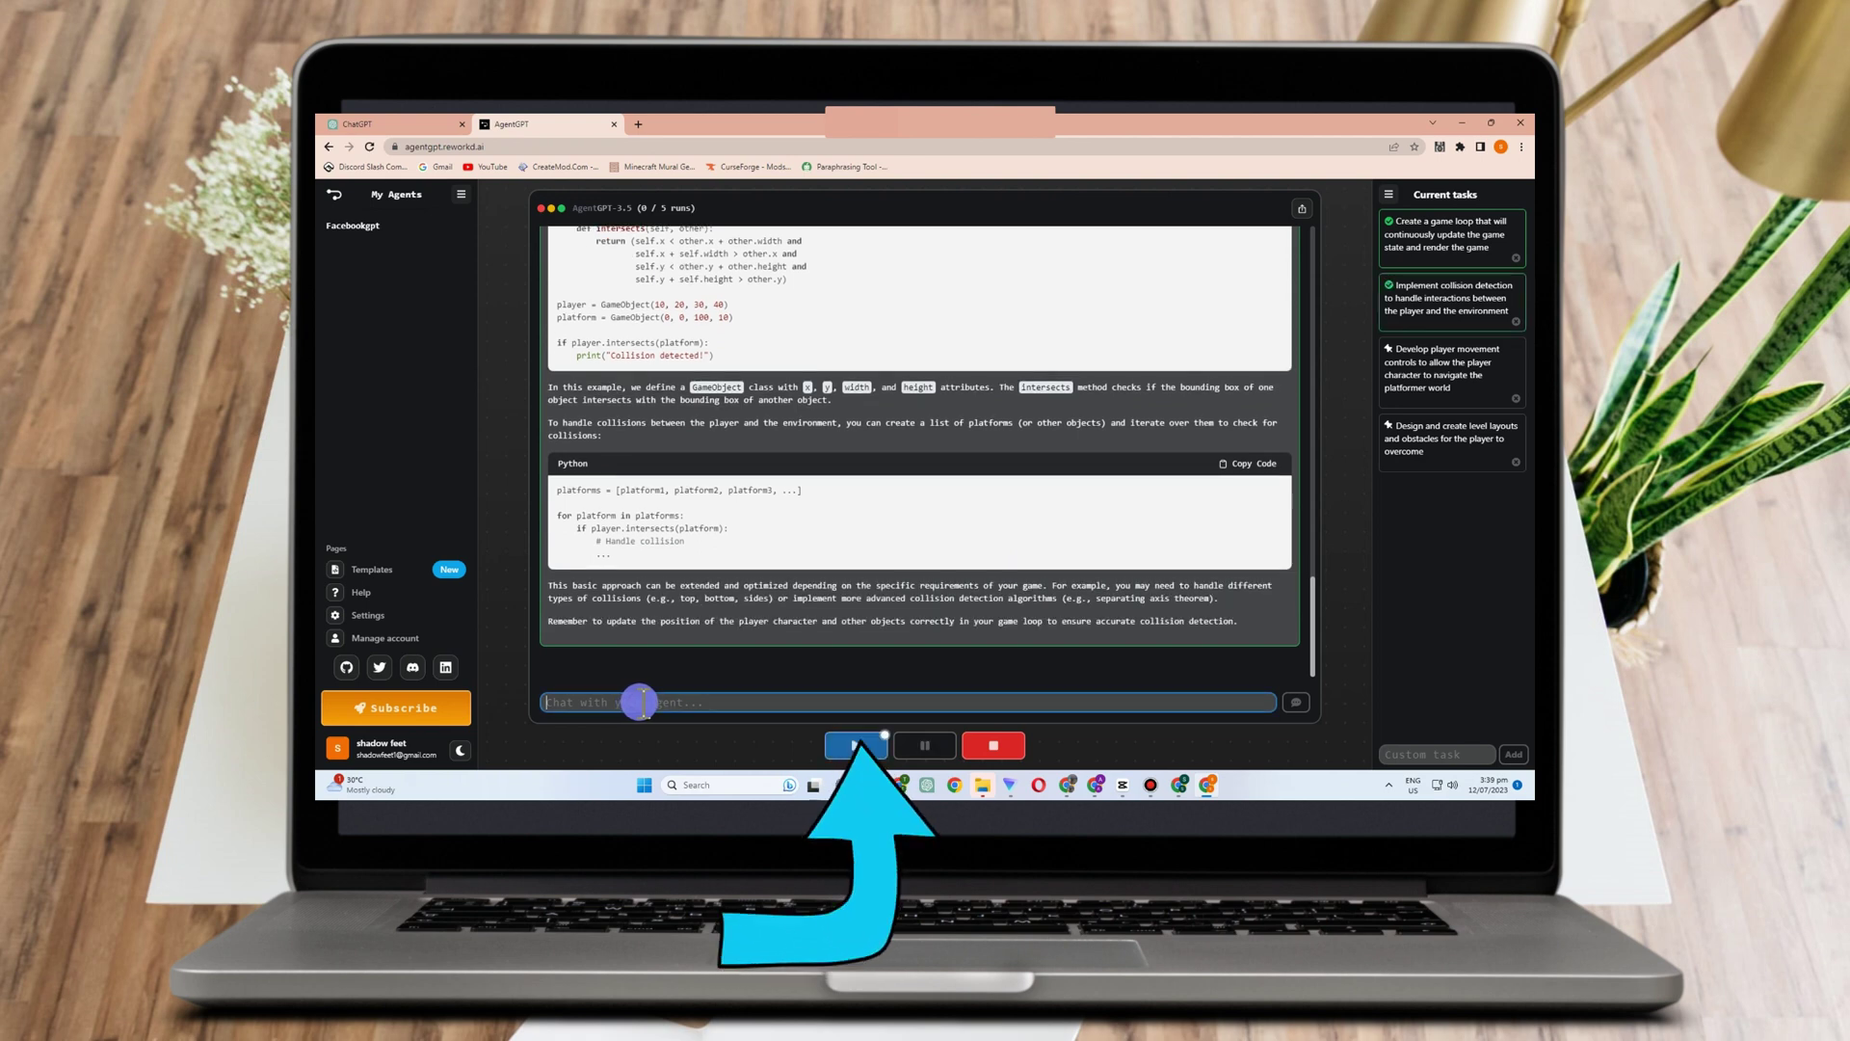
Step: Type 'Yo' in the chat, resume Facebookgpt through the player-movement task, then stop it
type("Youtubegpt")
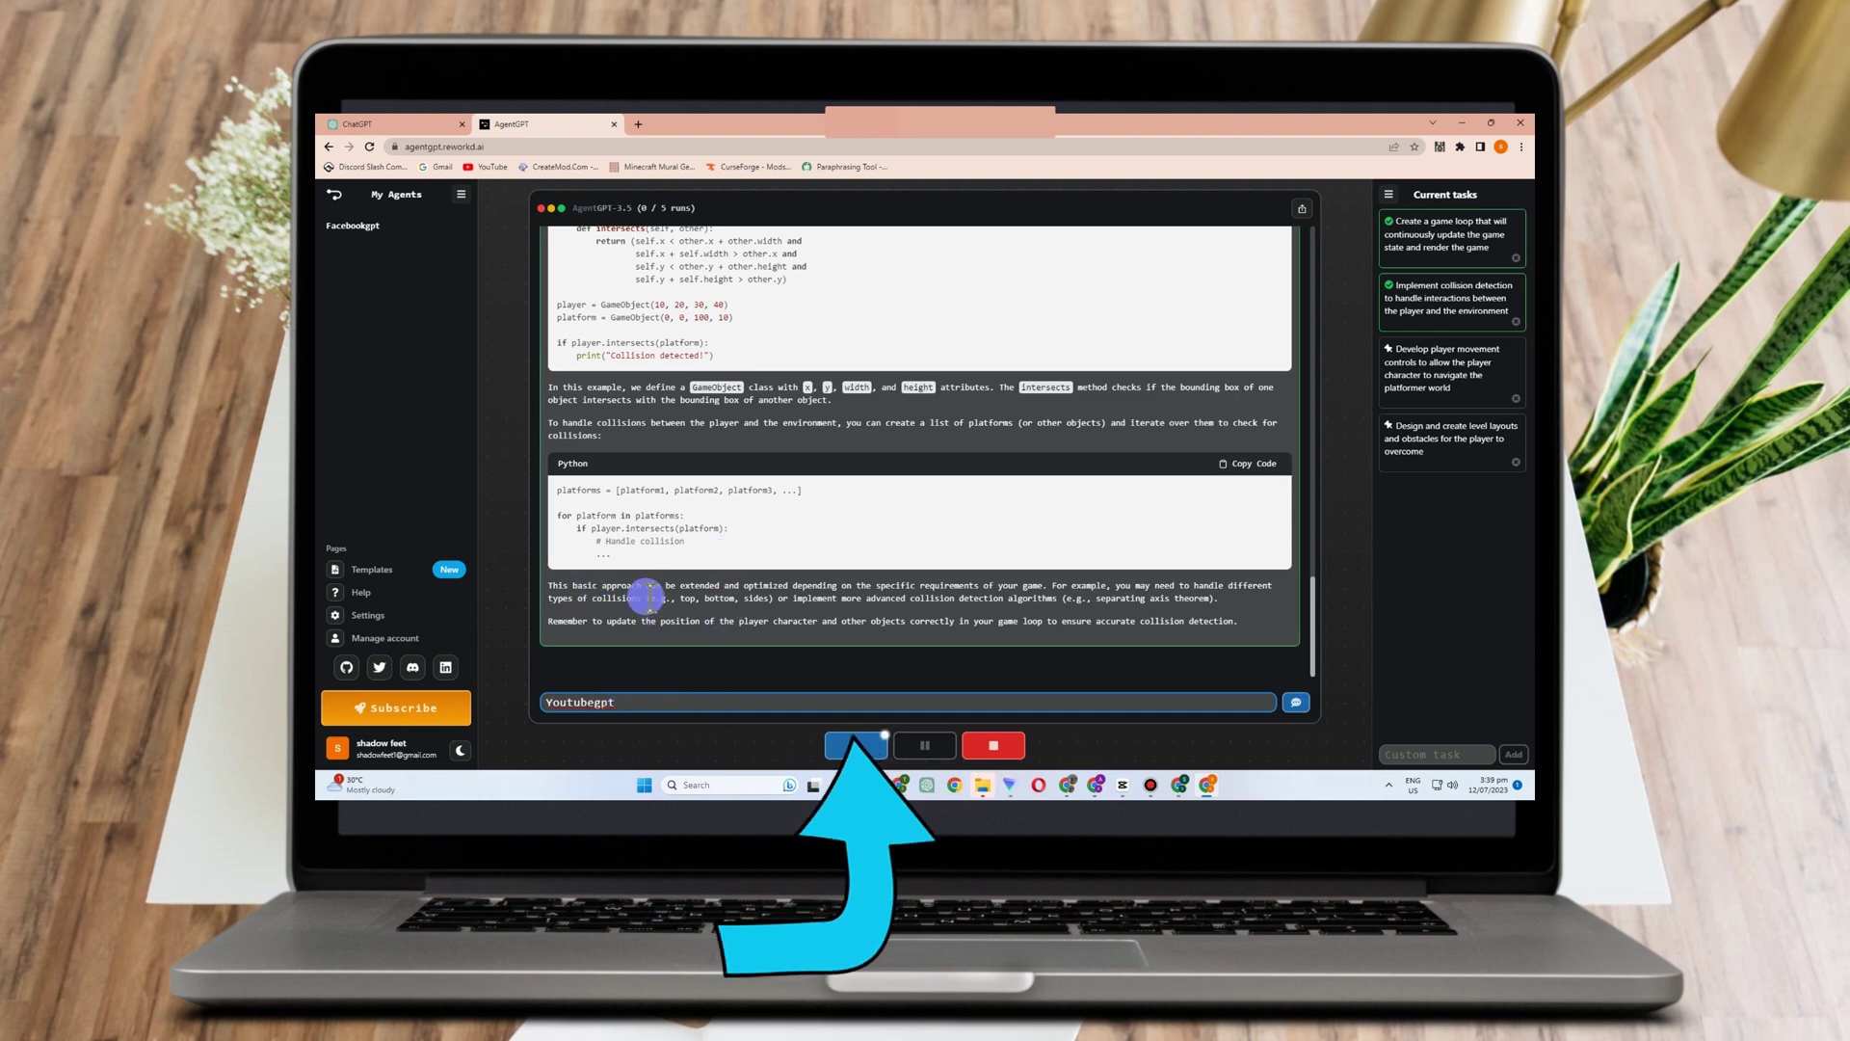
left_click(844, 745)
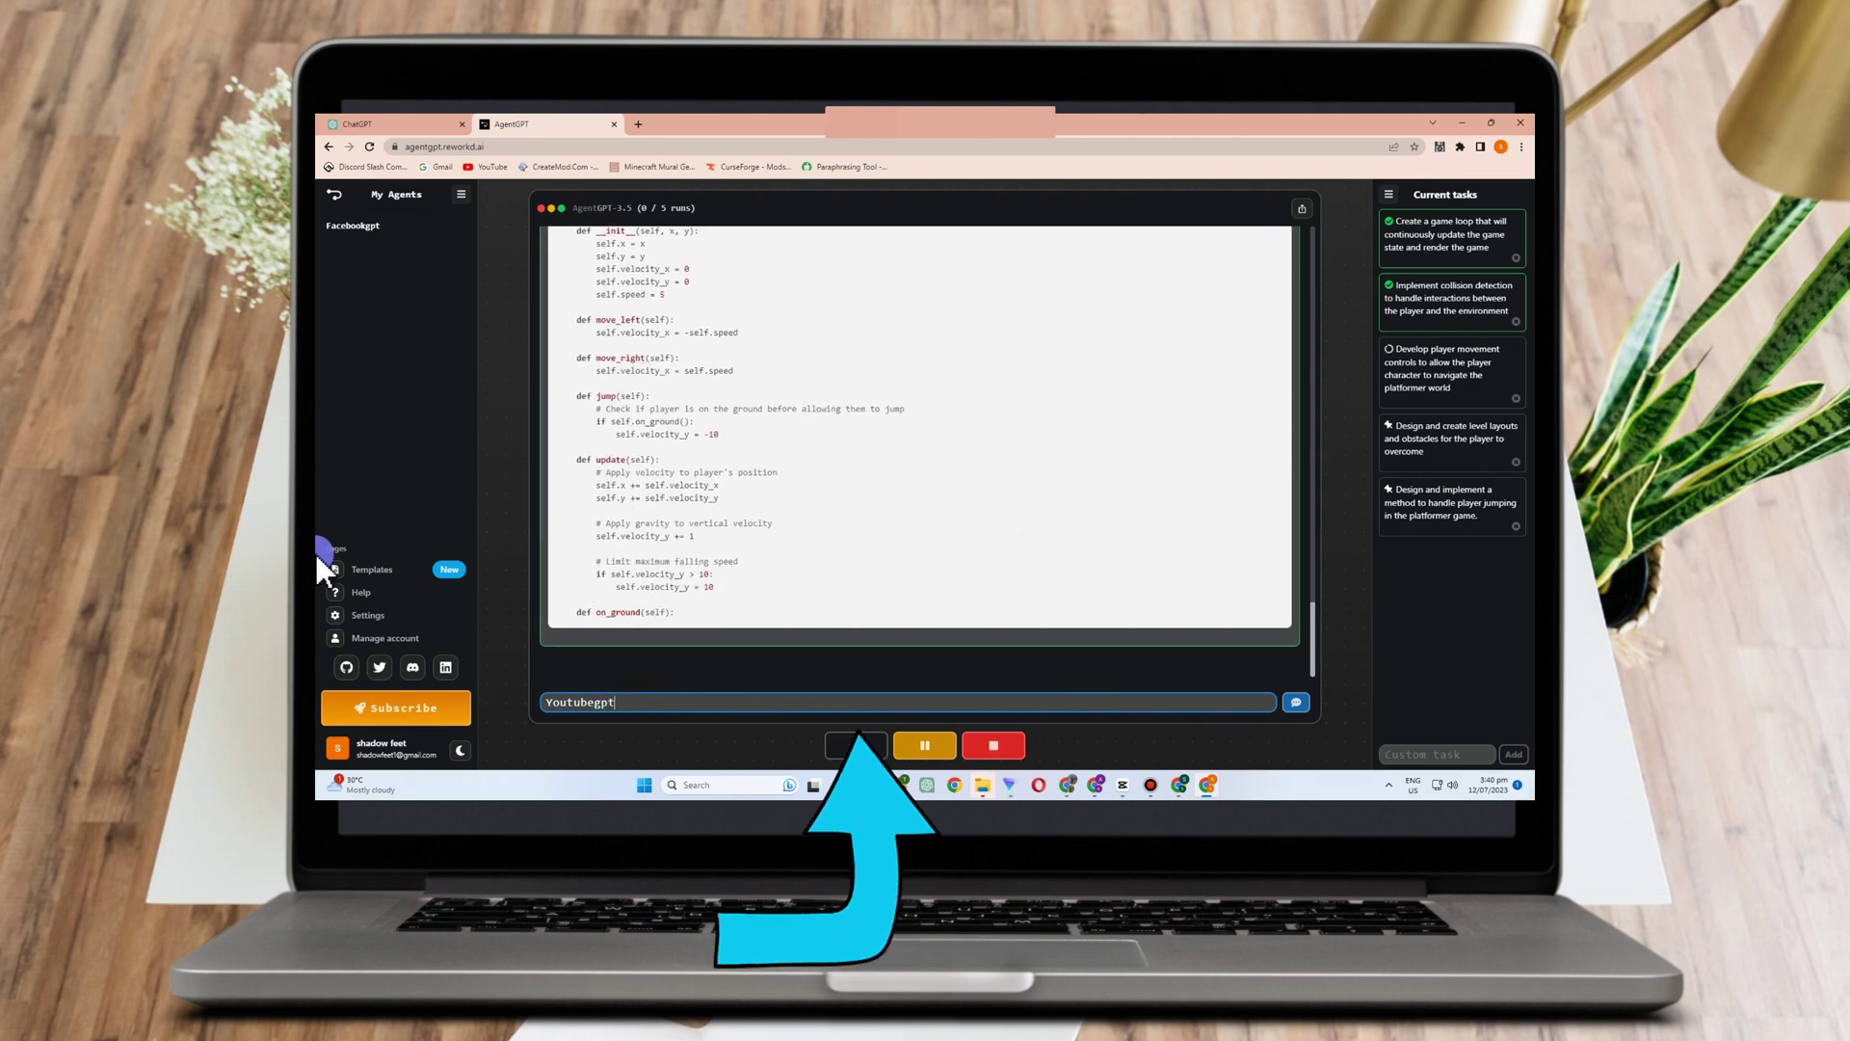
left_click(942, 744)
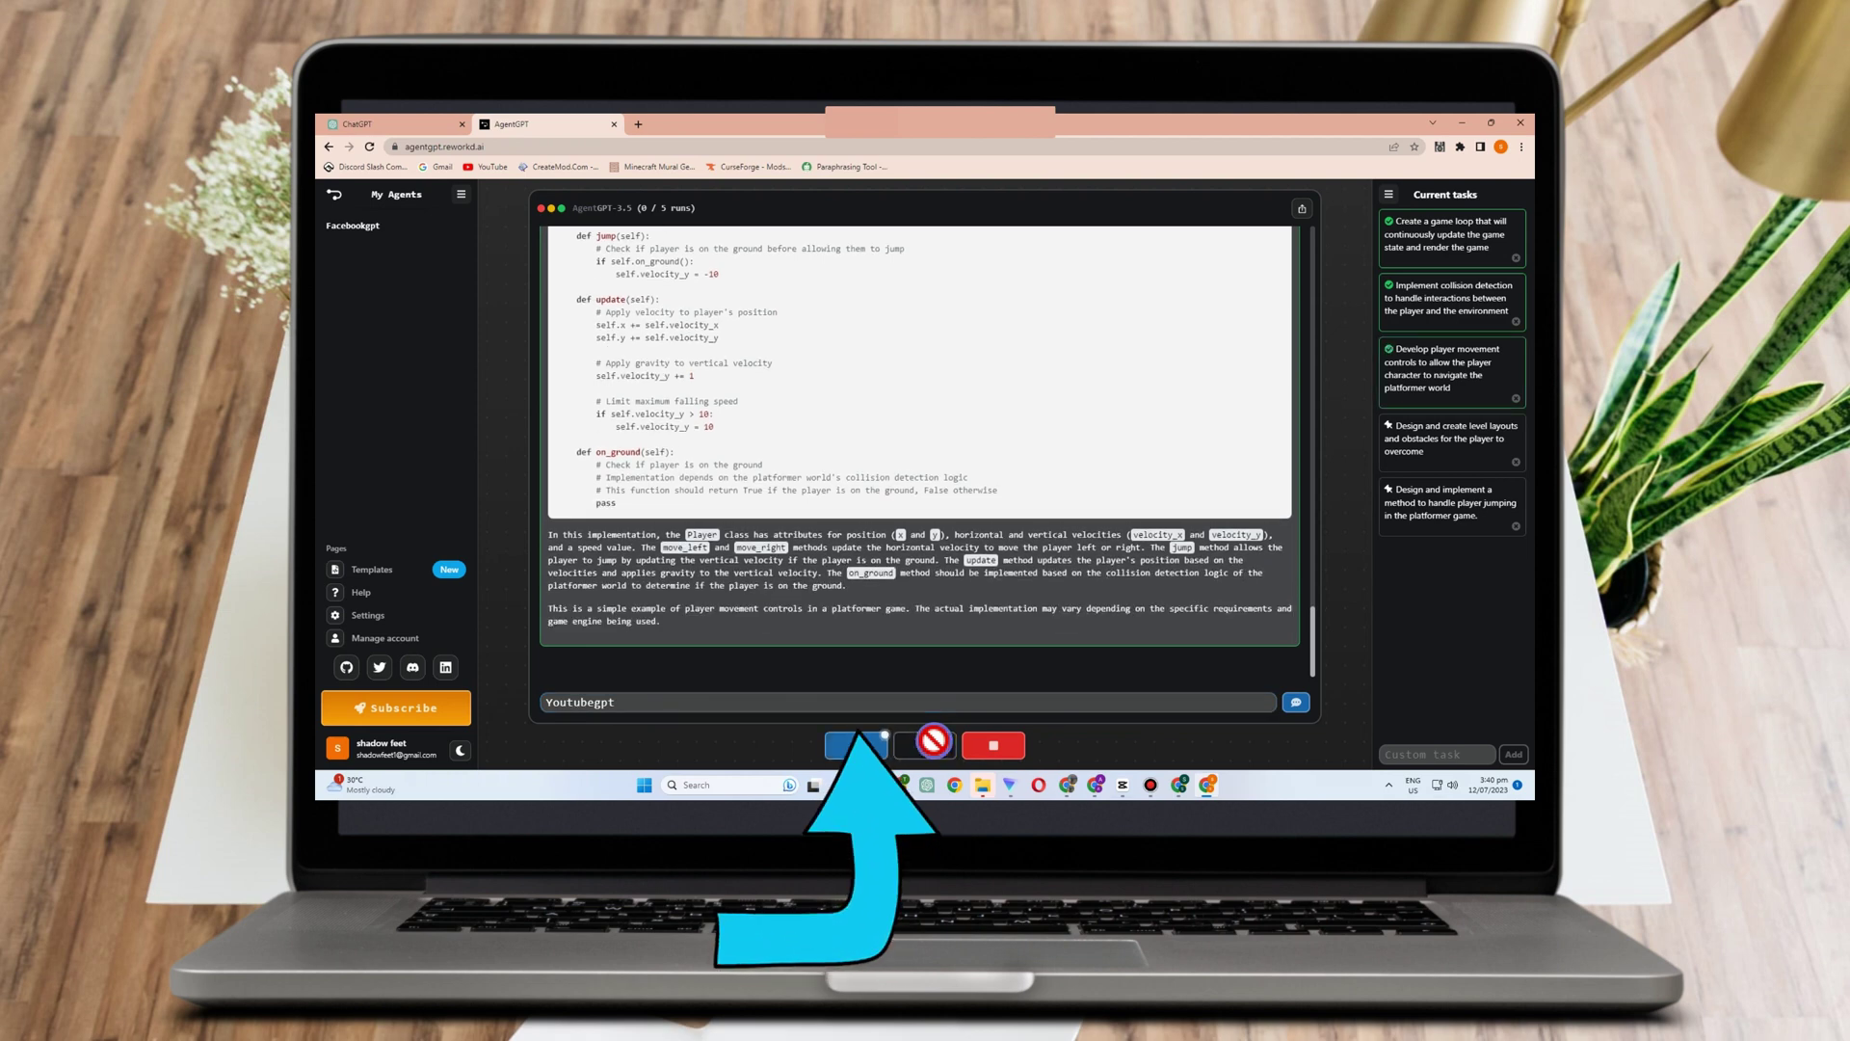
left_click(636, 702)
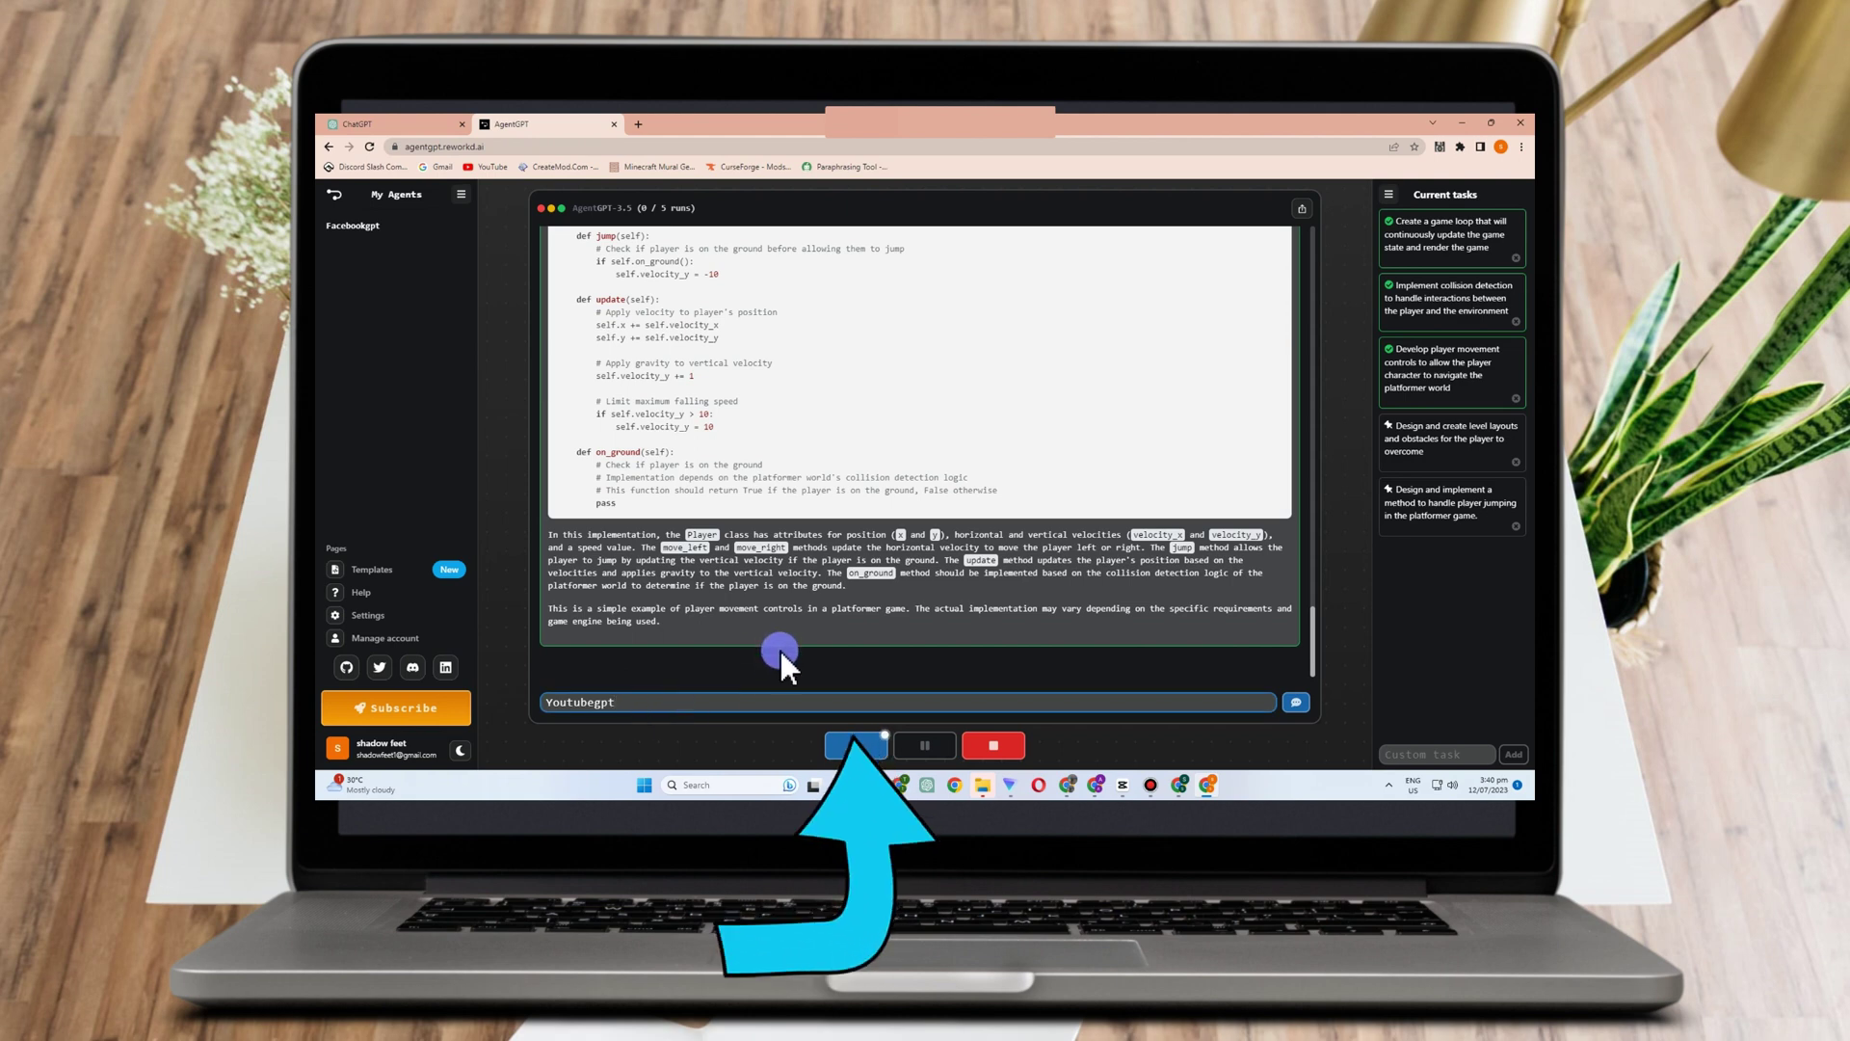
left_click(994, 748)
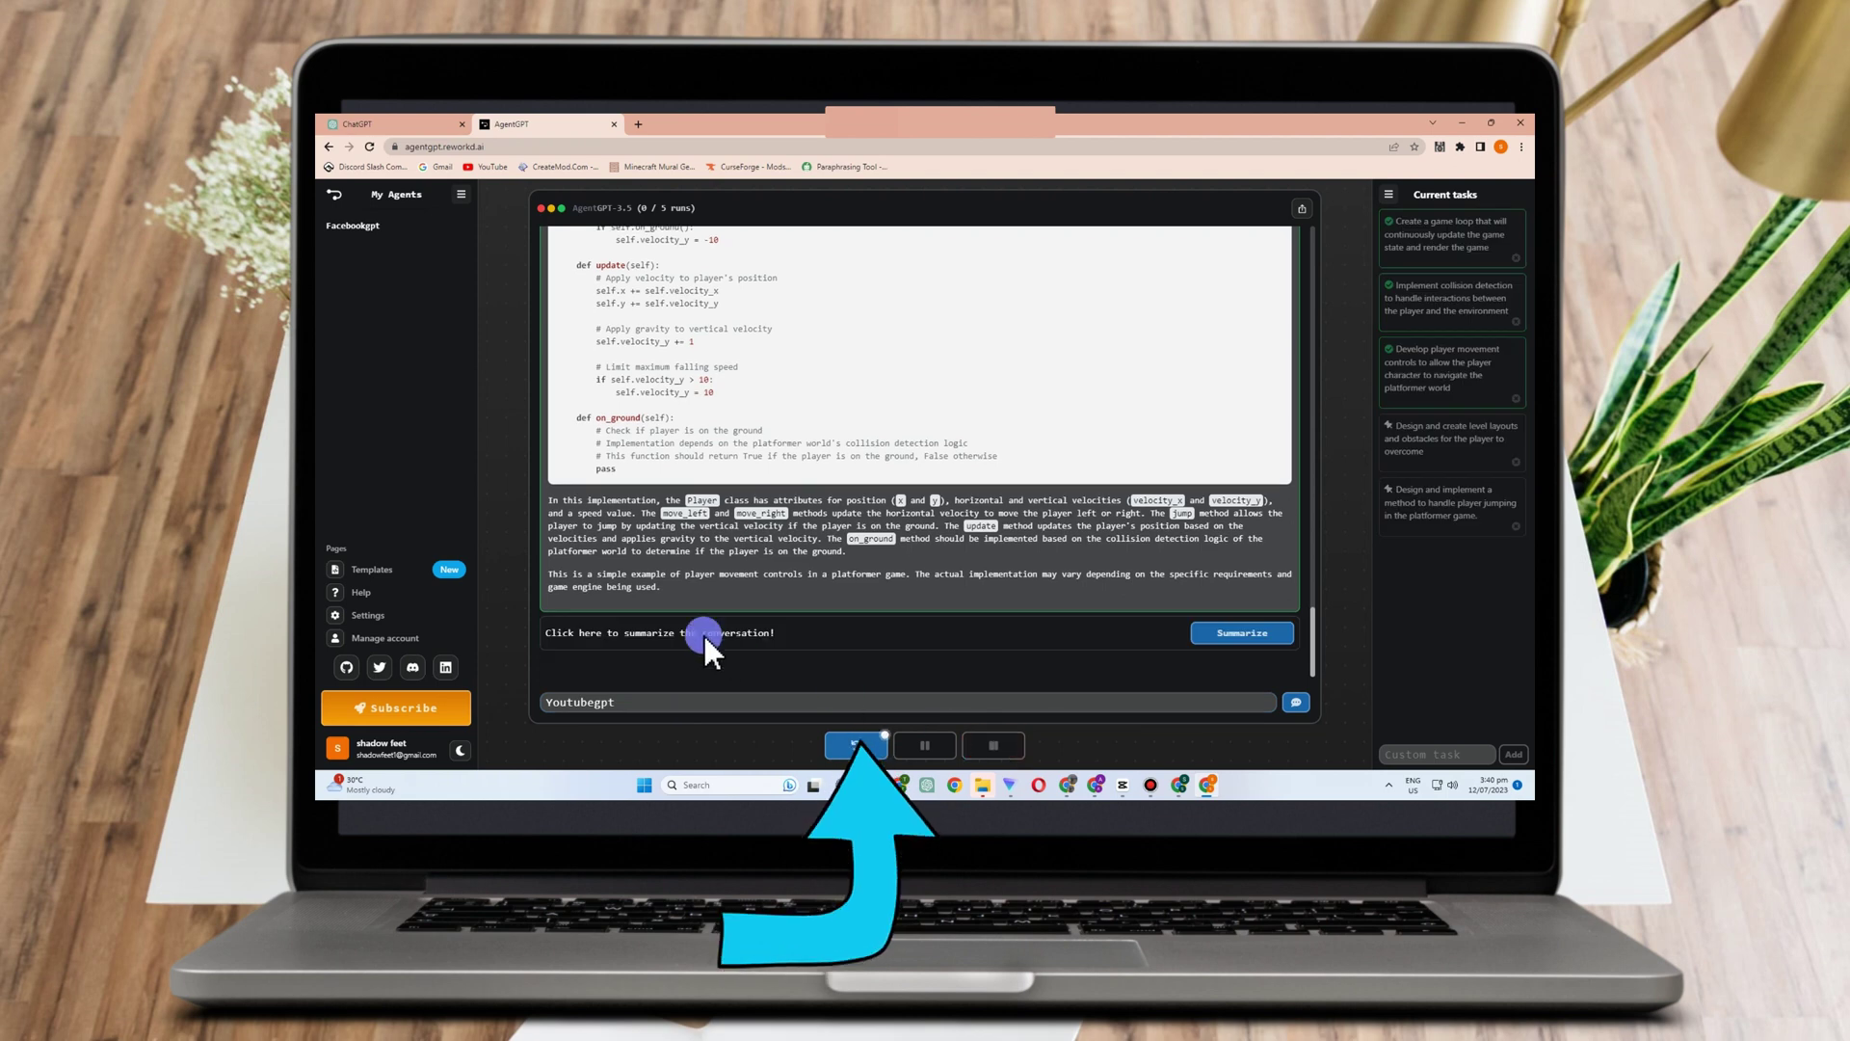
Step: Refocus the chat box and toggle the My Agents sidebar closed and back open
left_click(631, 697)
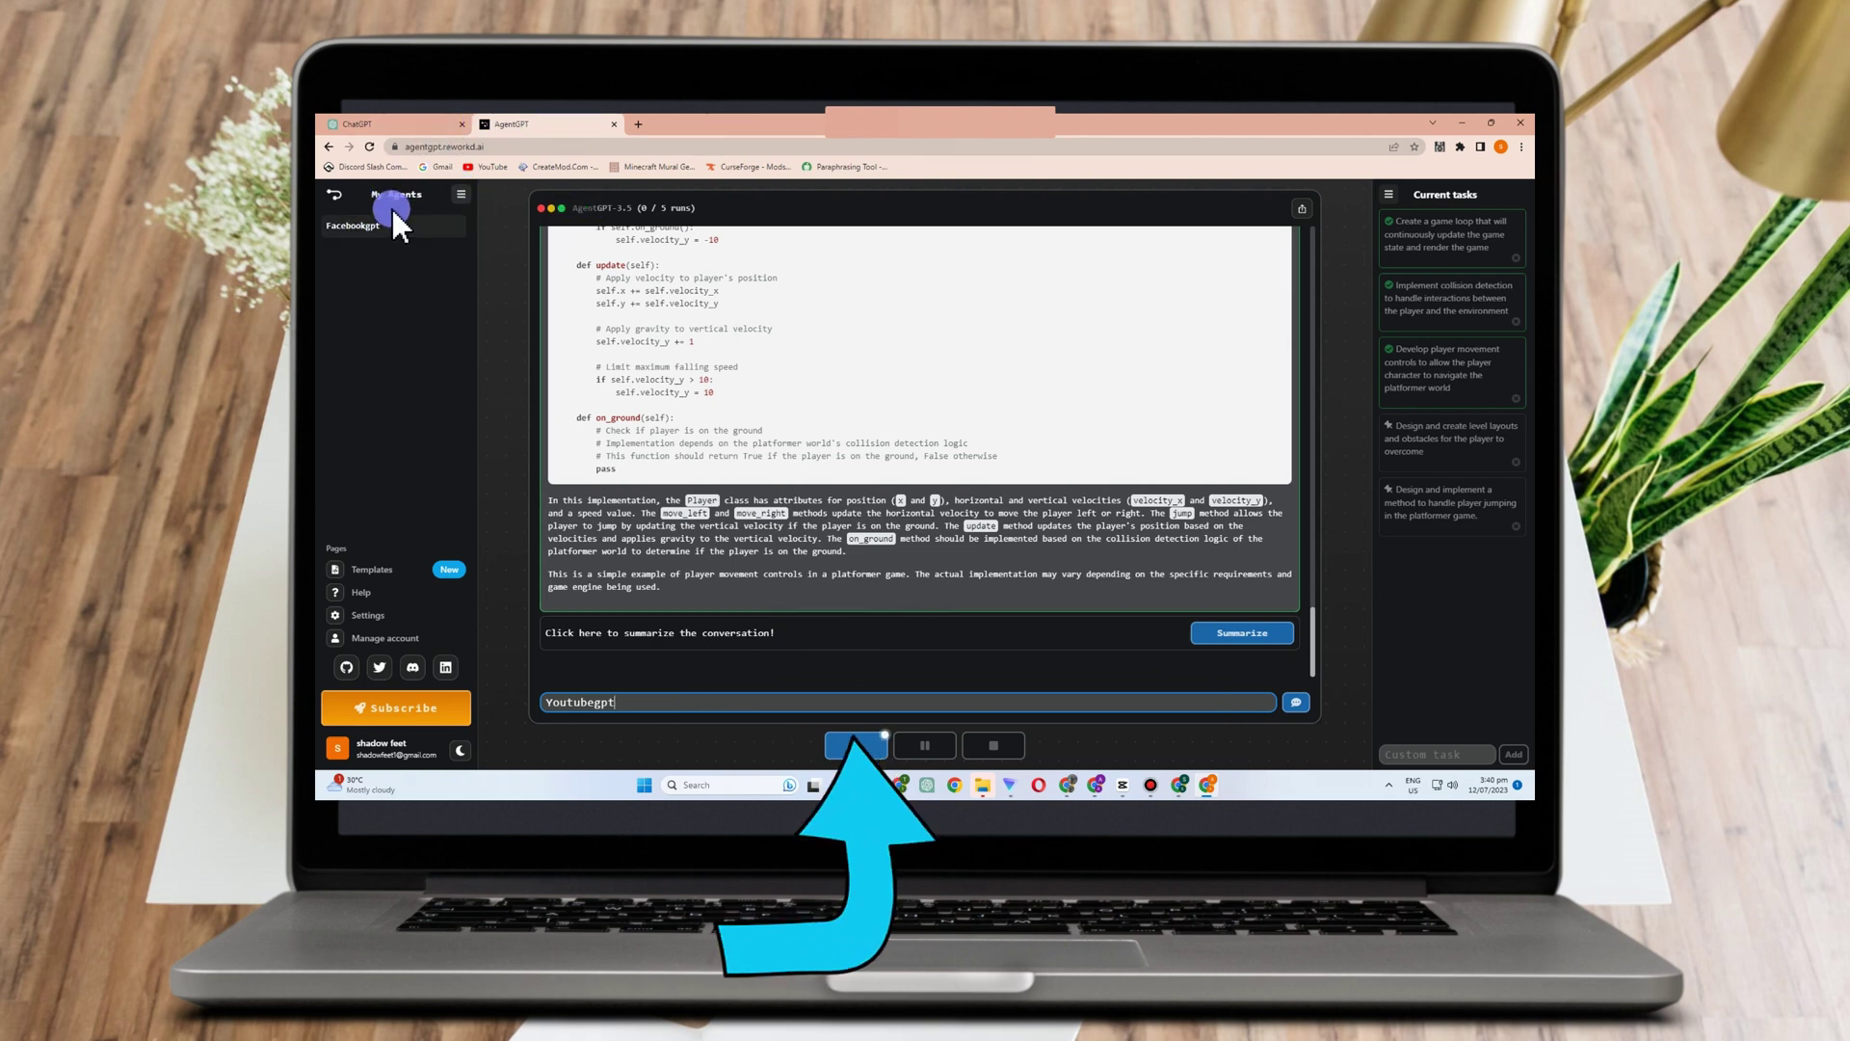
left_click(453, 198)
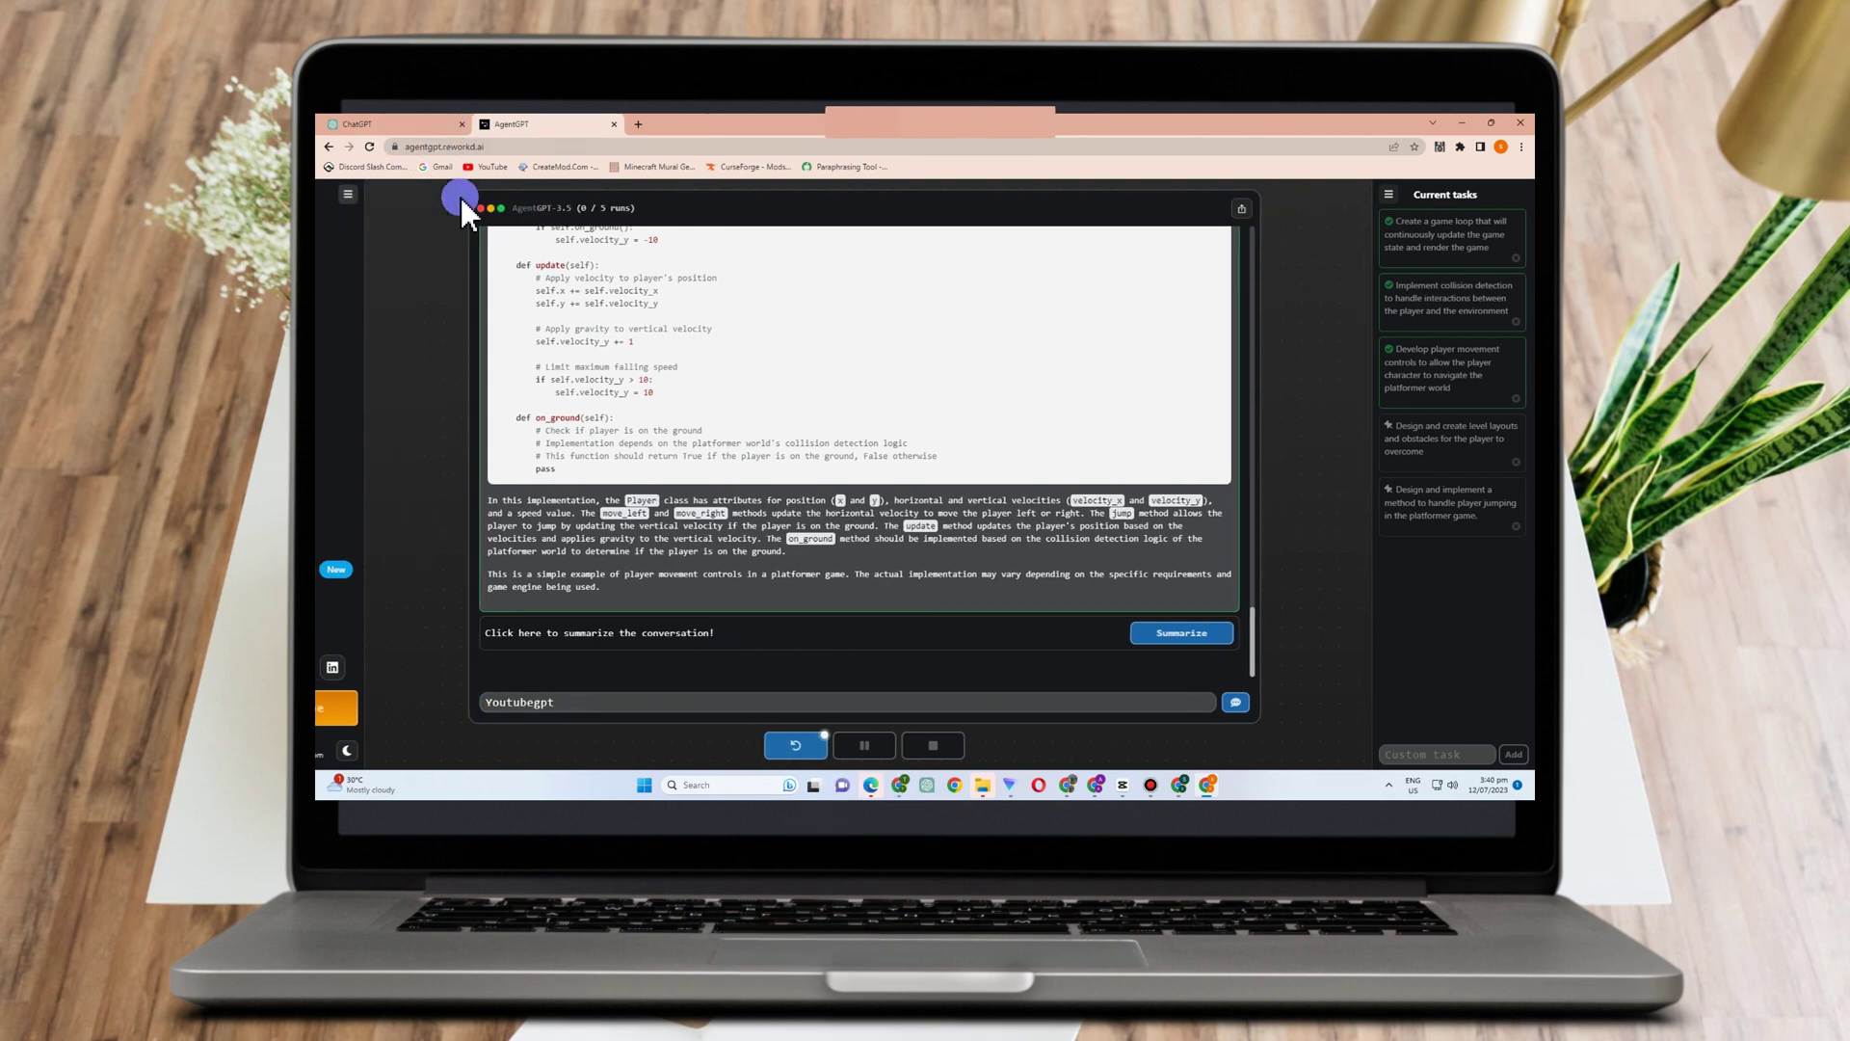
left_click(331, 195)
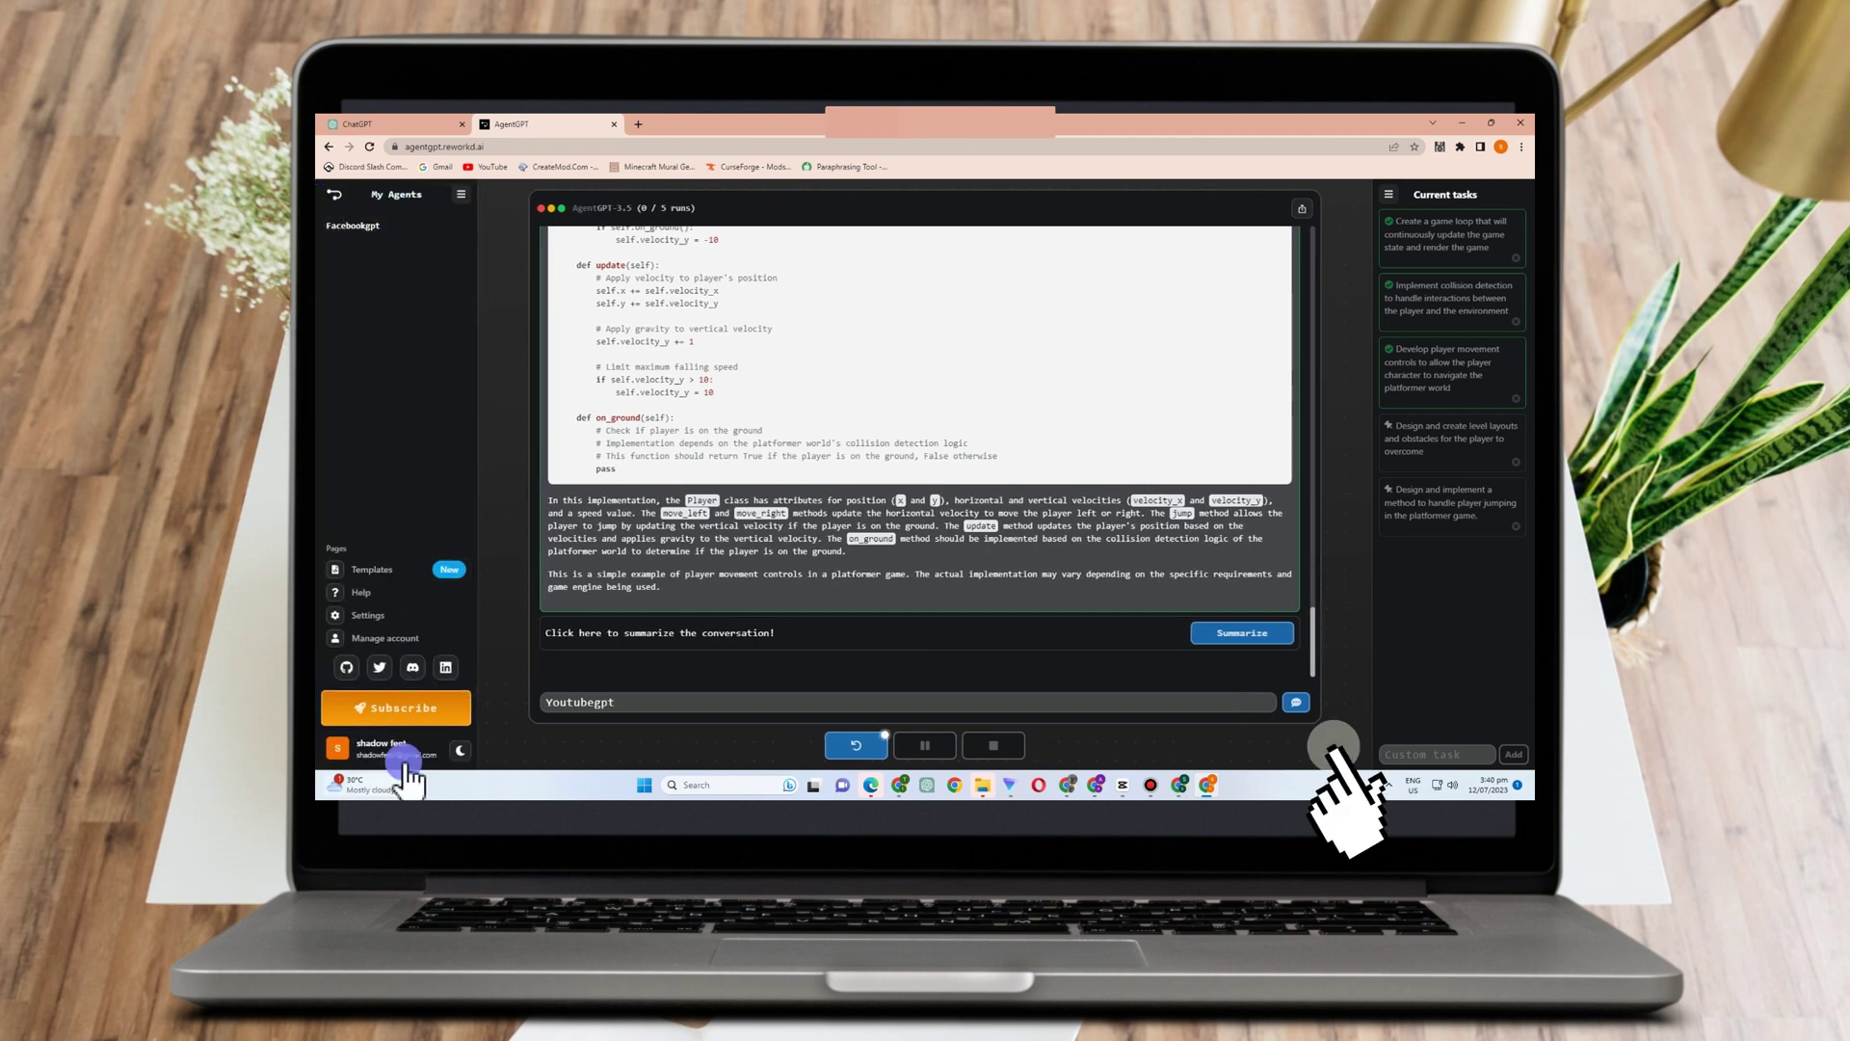
left_click(439, 573)
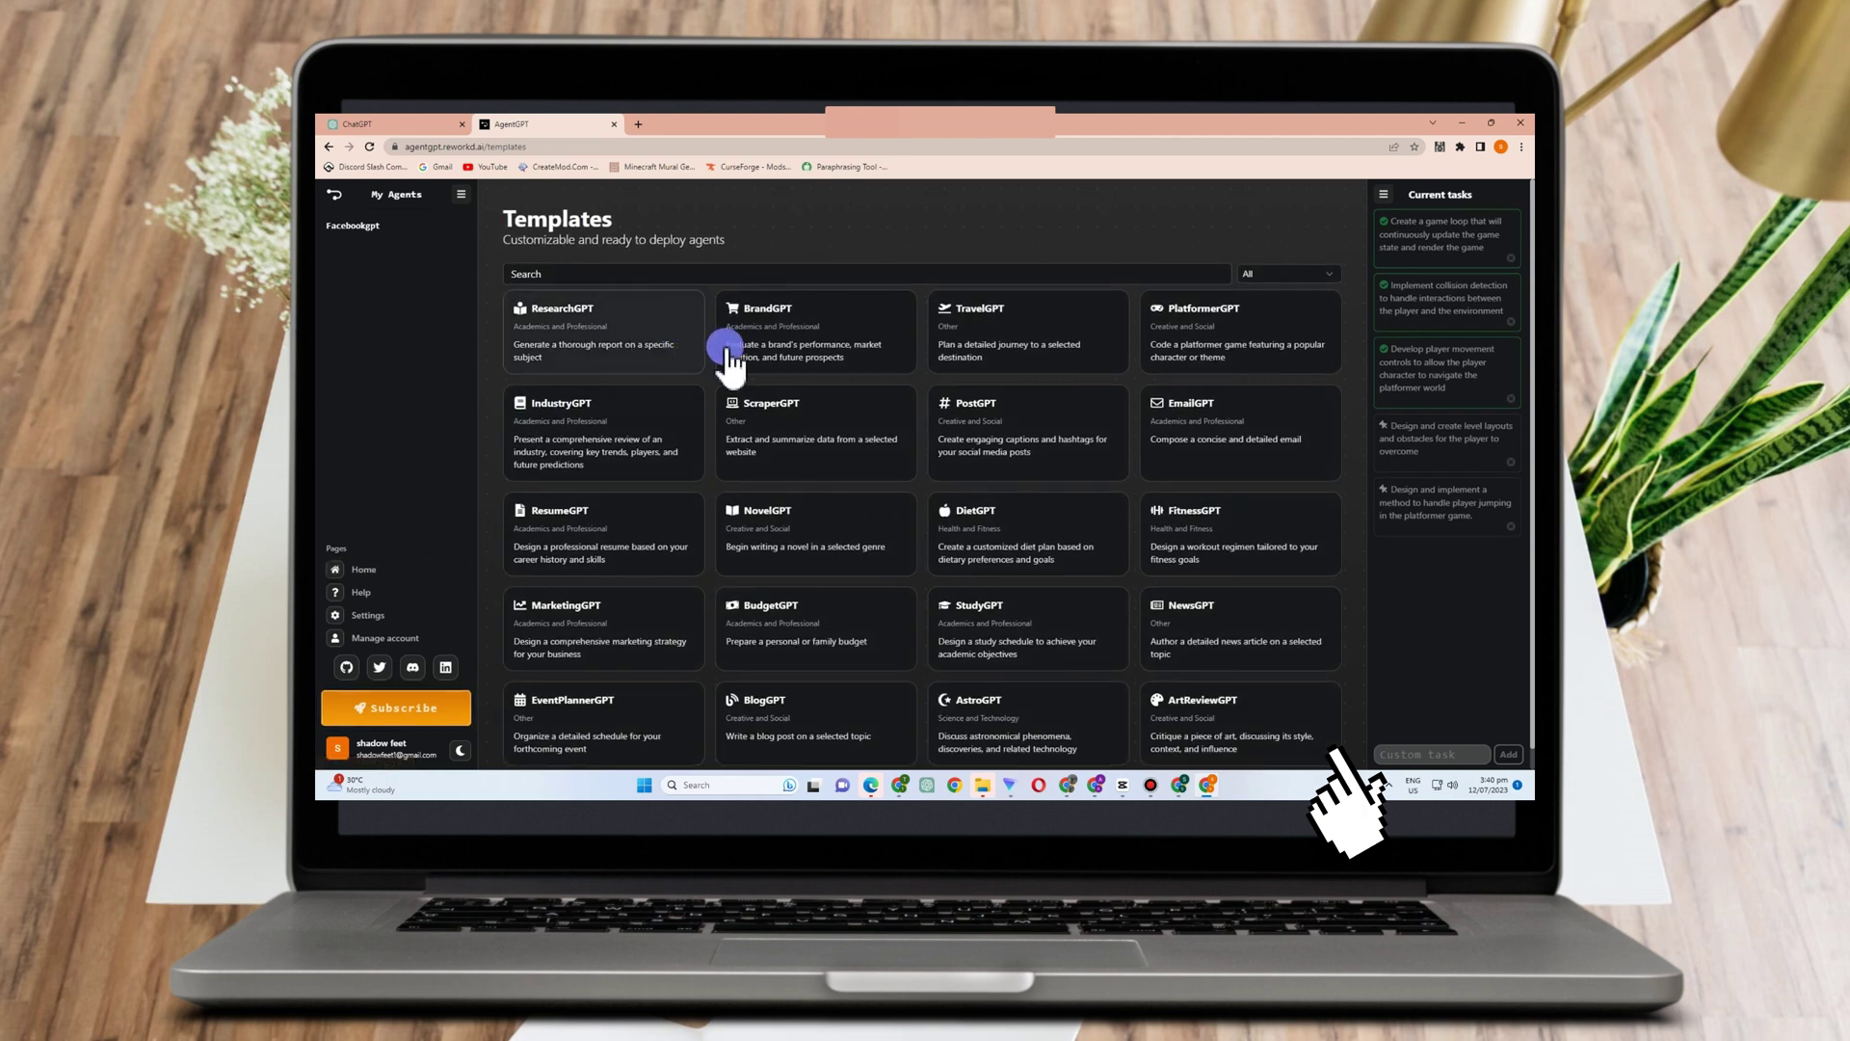
left_click(611, 349)
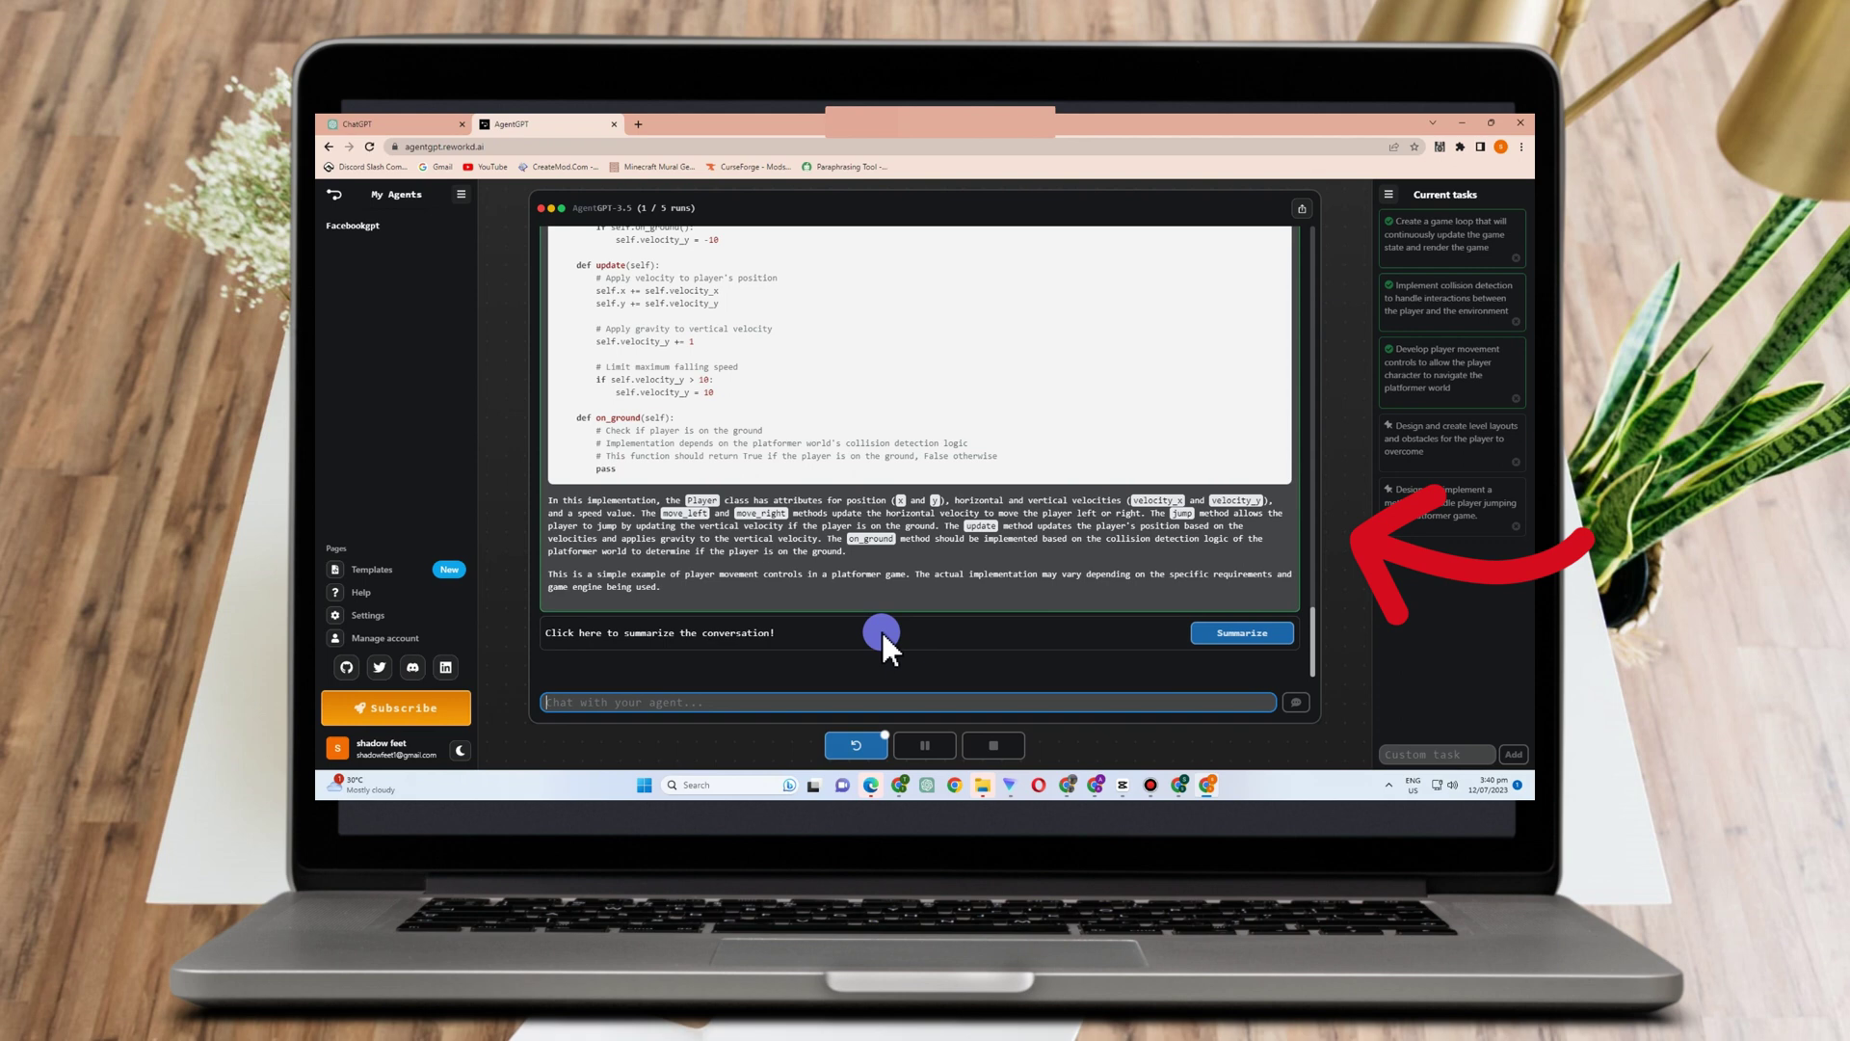
Step: Write the unsent follow-up 'Reasearch Title Orphans' in the chat box and hide the My Agents list
type("Reasea")
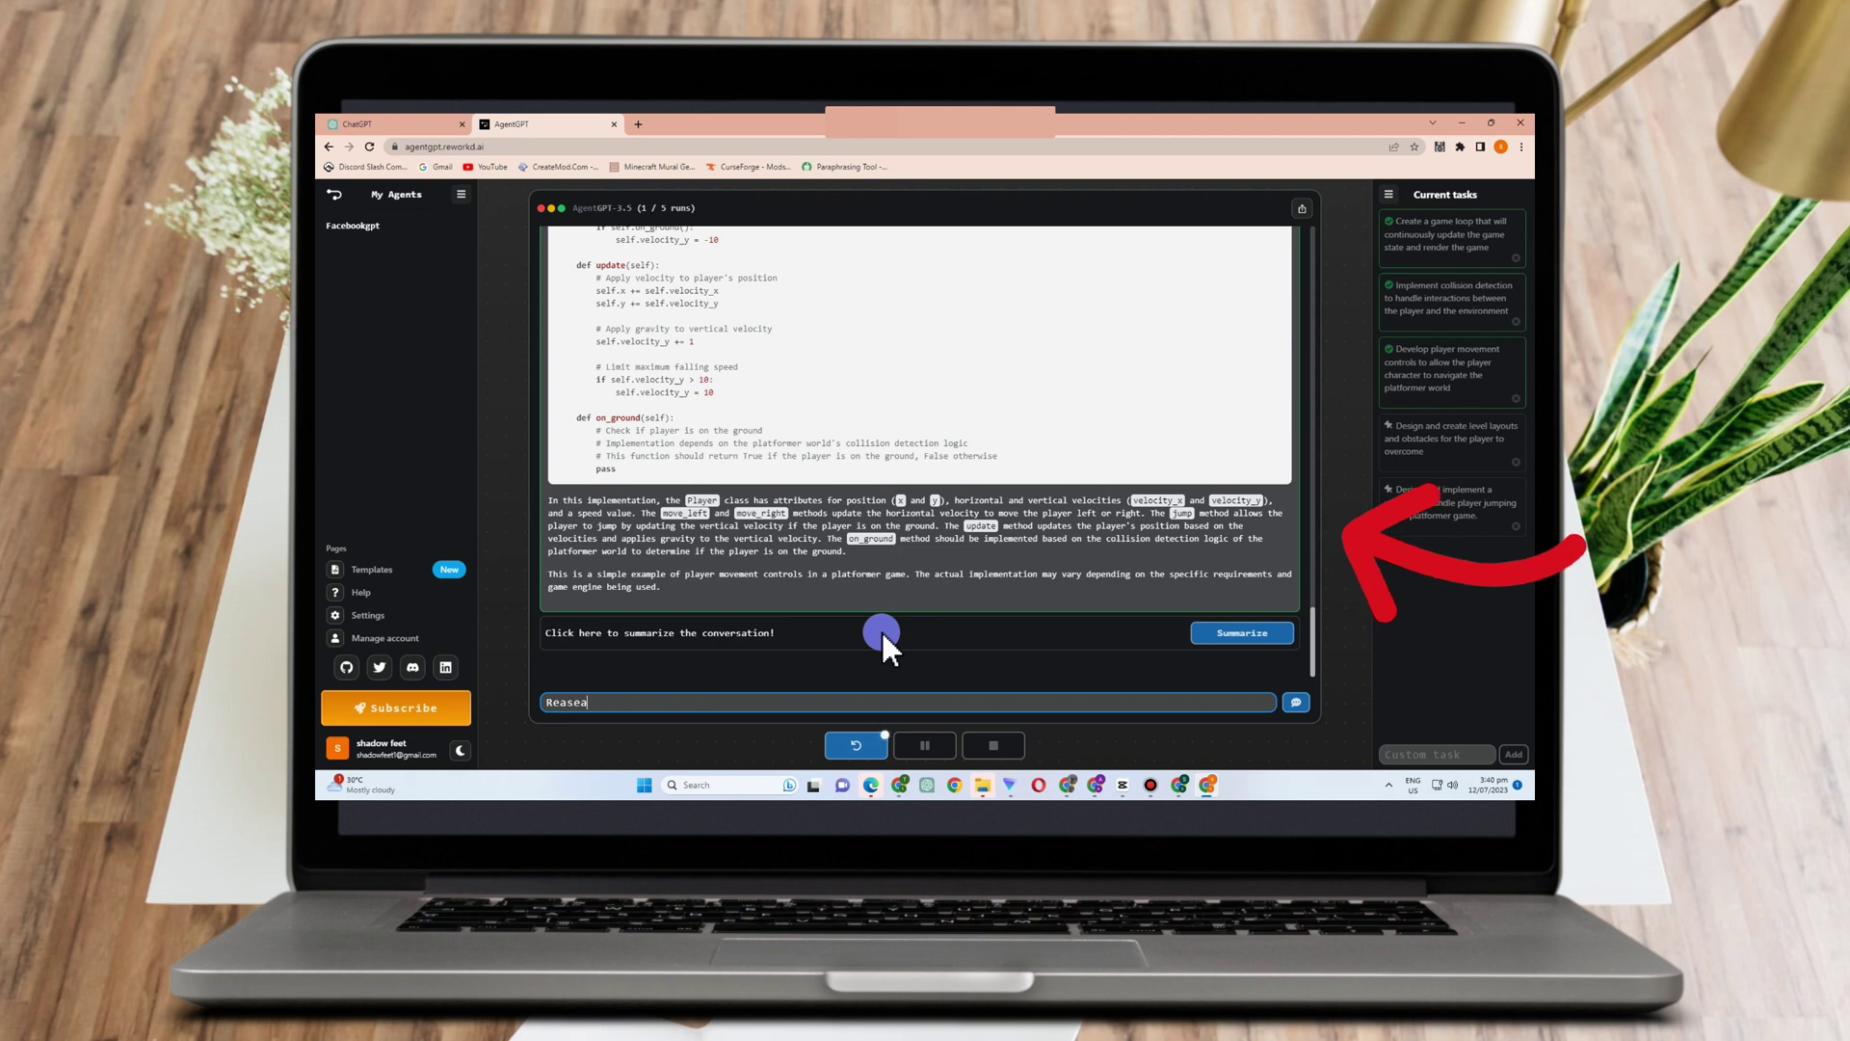
type("rch Title Orp")
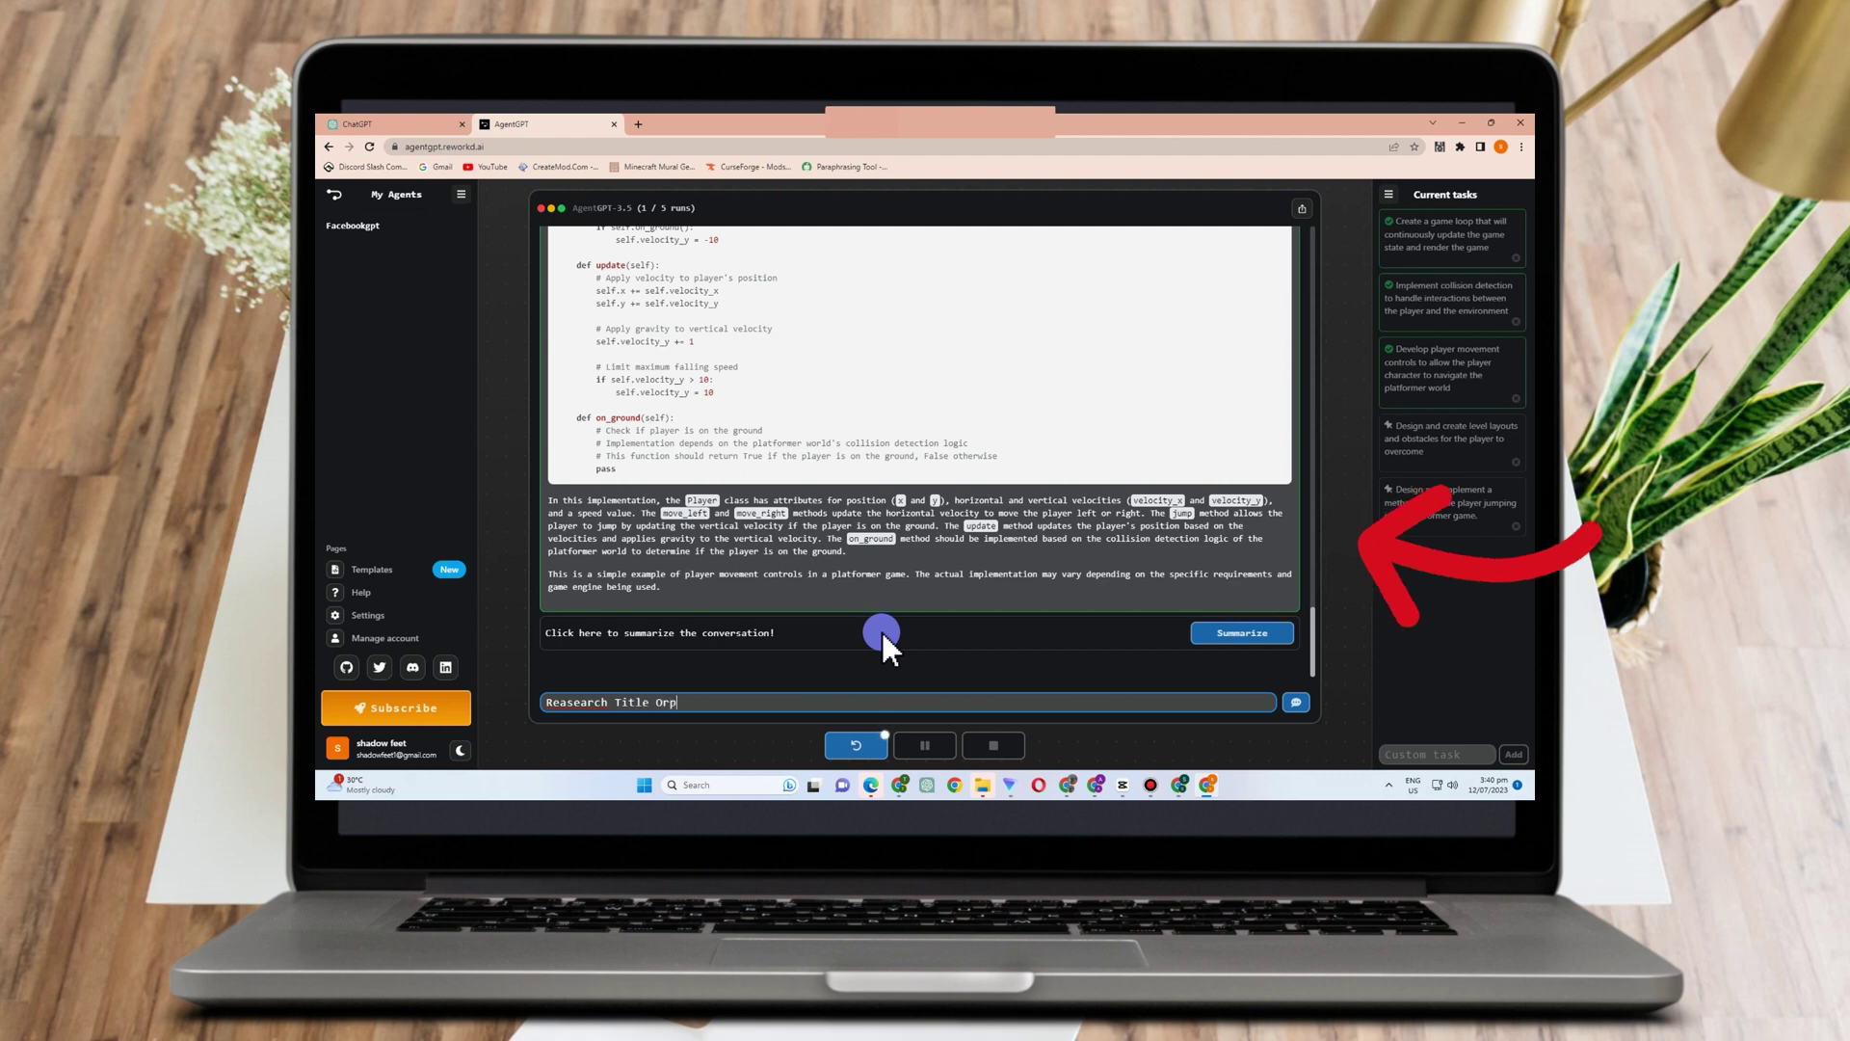
type("hans")
left_click(1238, 636)
left_click(727, 698)
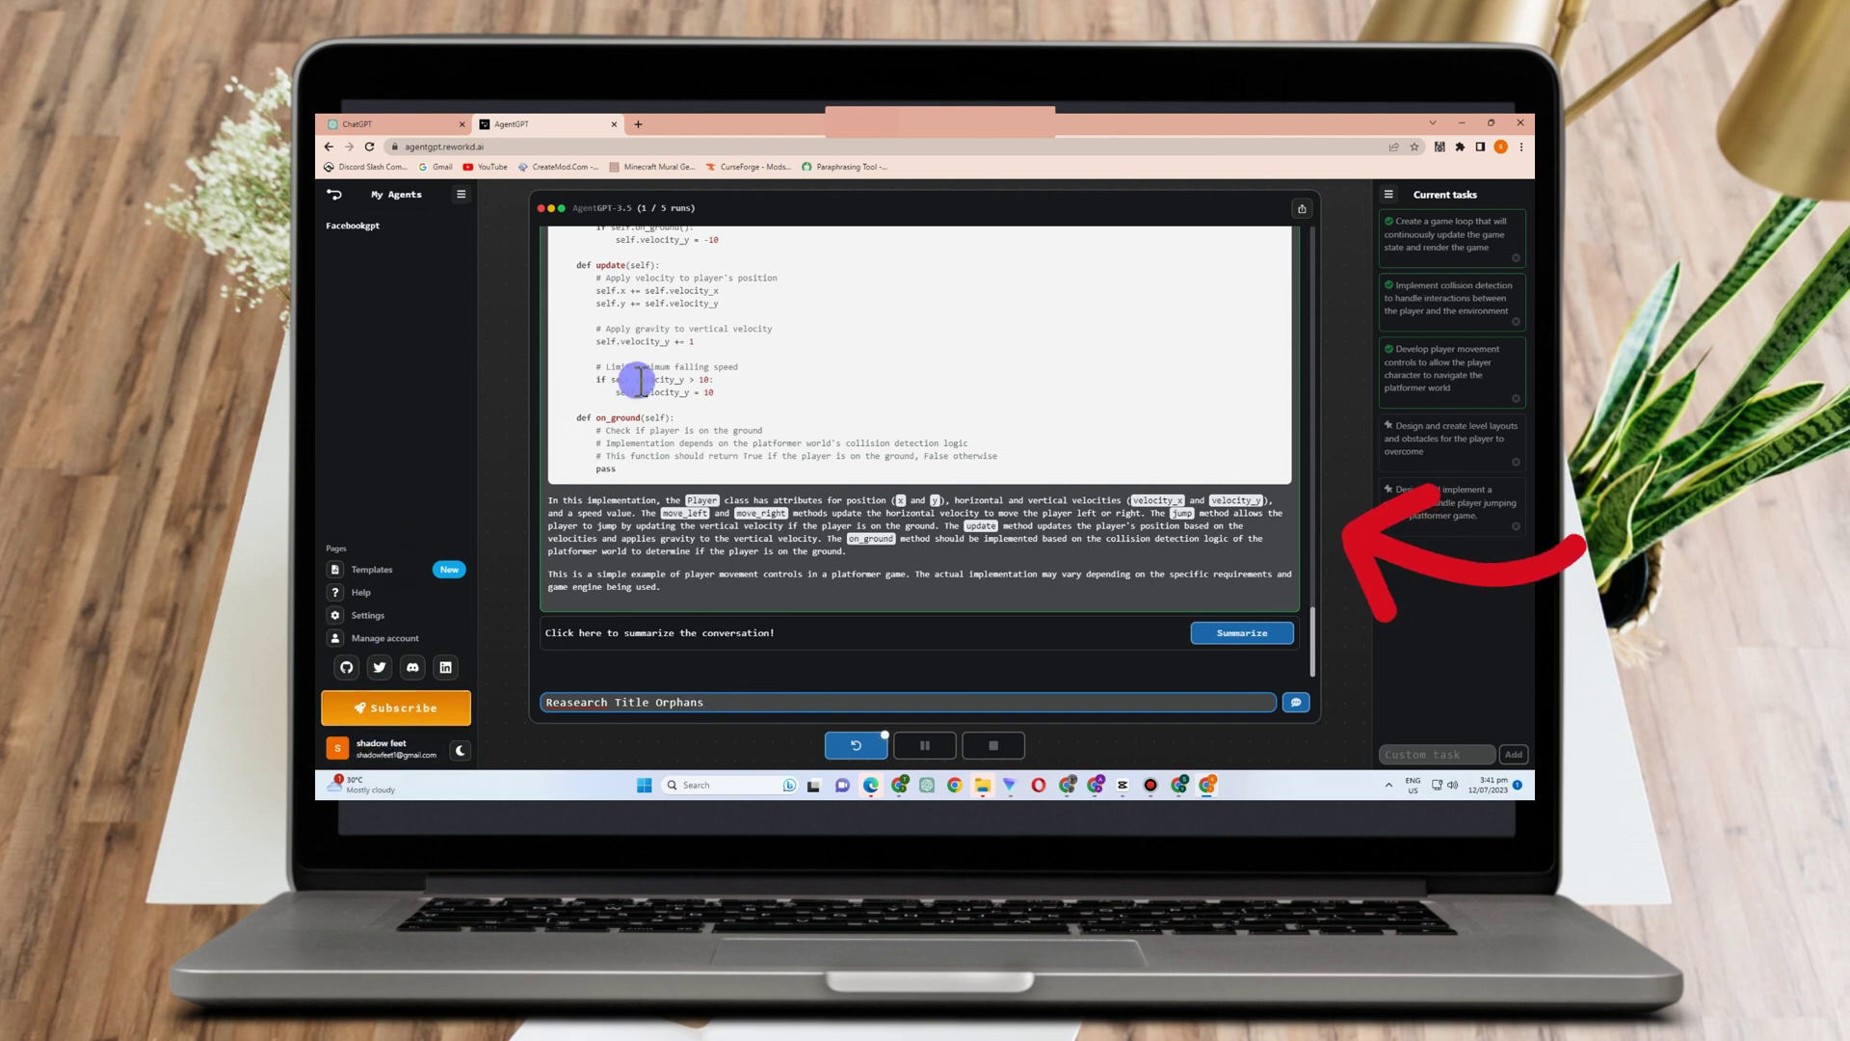
left_click(663, 702)
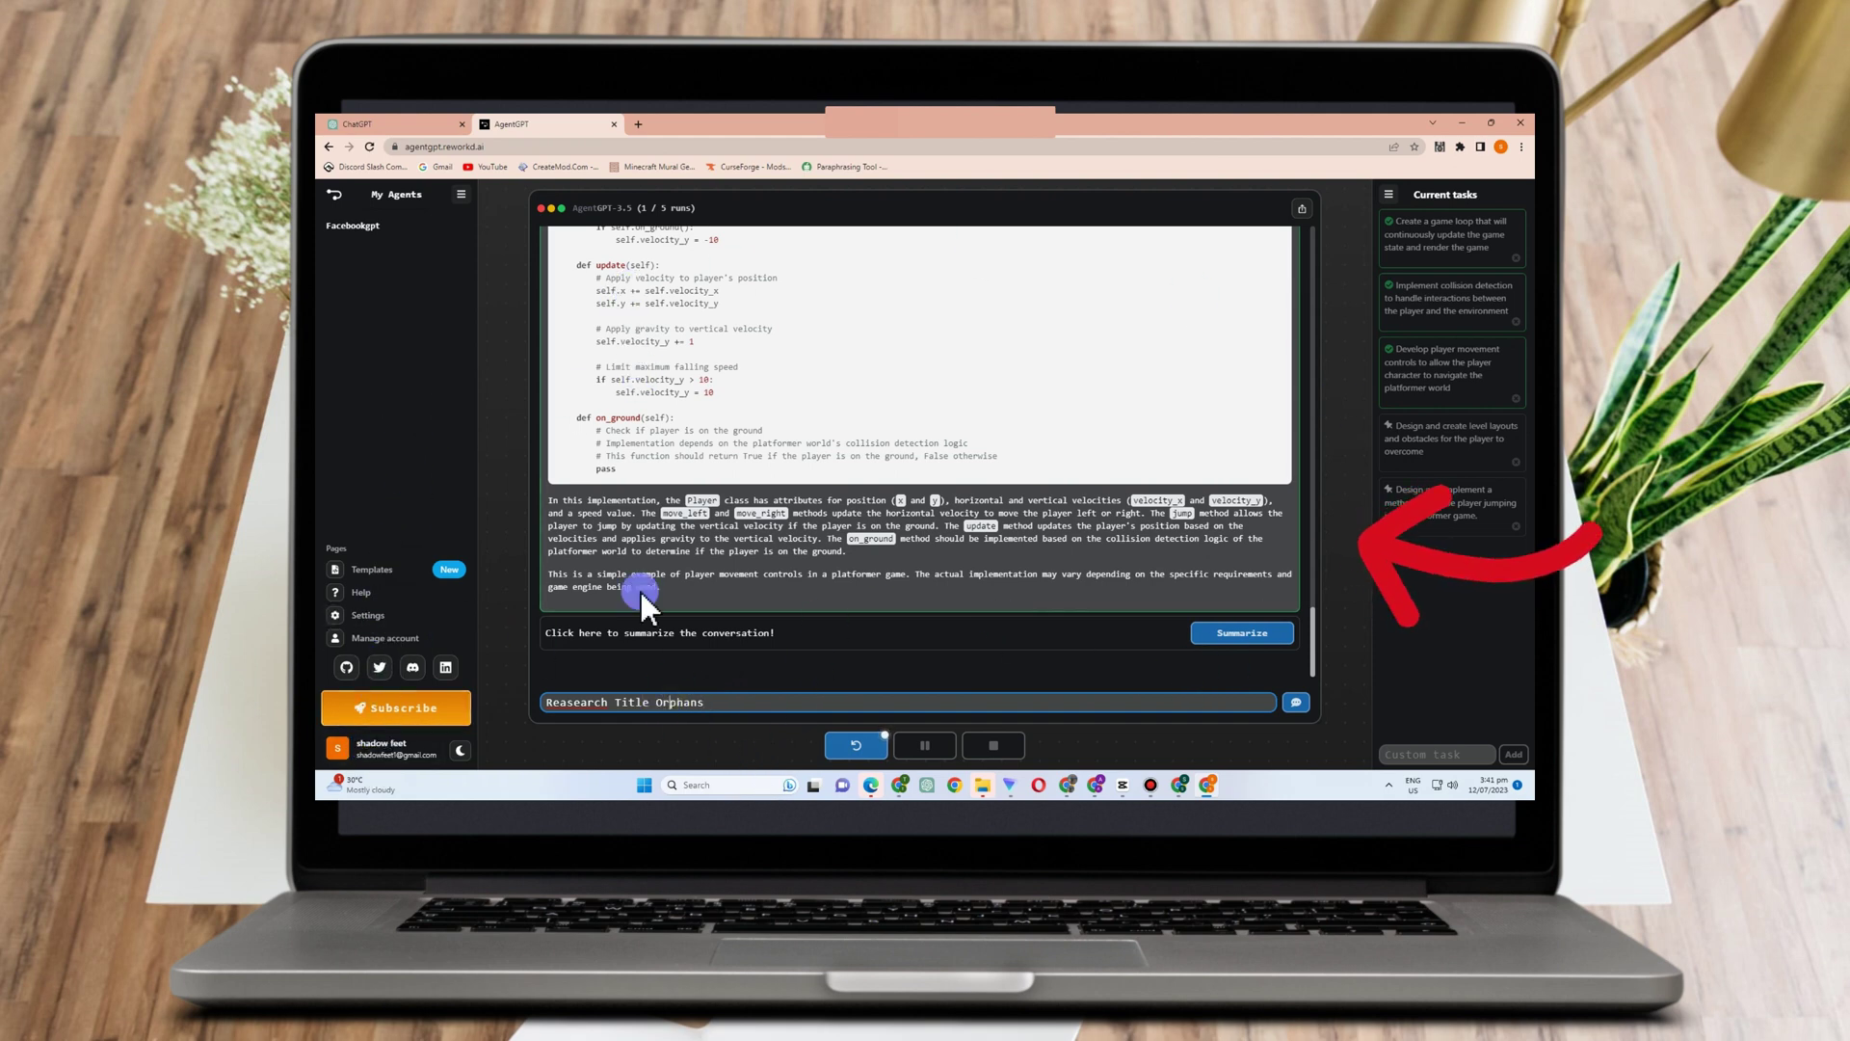
left_click(462, 194)
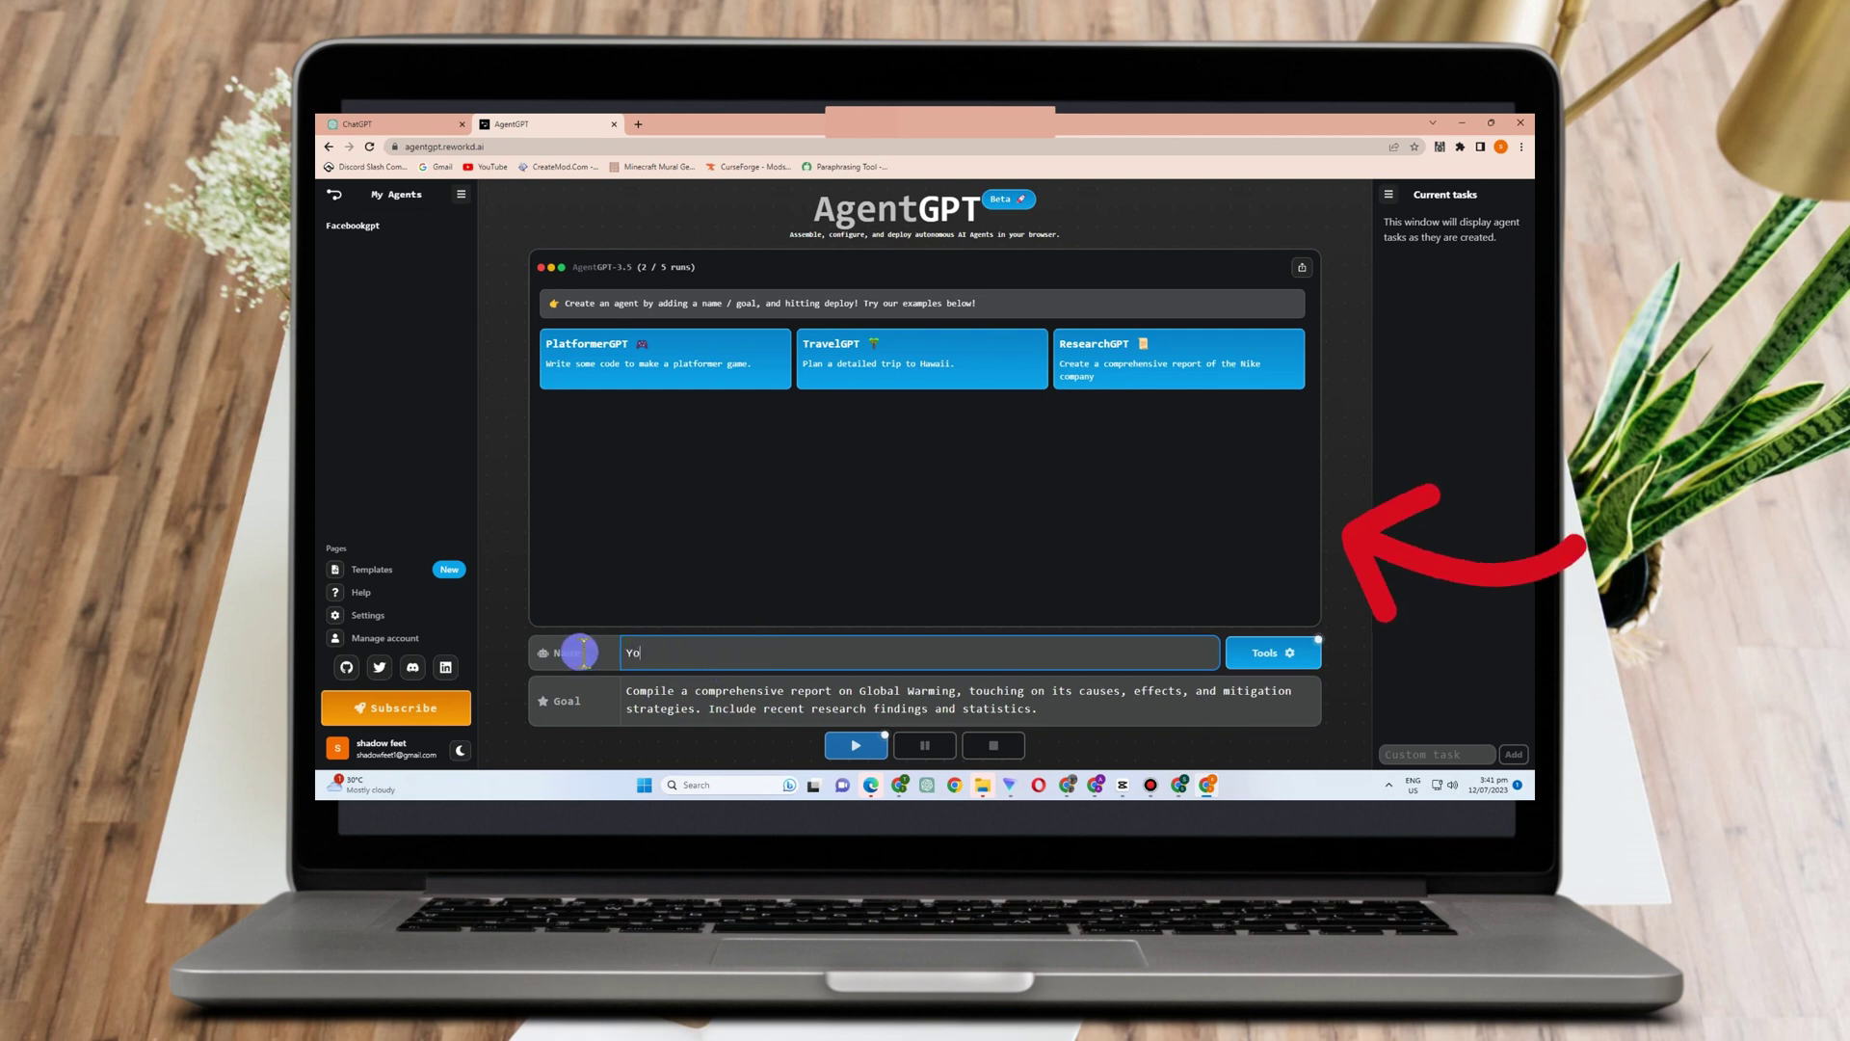
Step: Name the new agent Youtubegpt with the global warming report goal and deploy it
type("utubegpt")
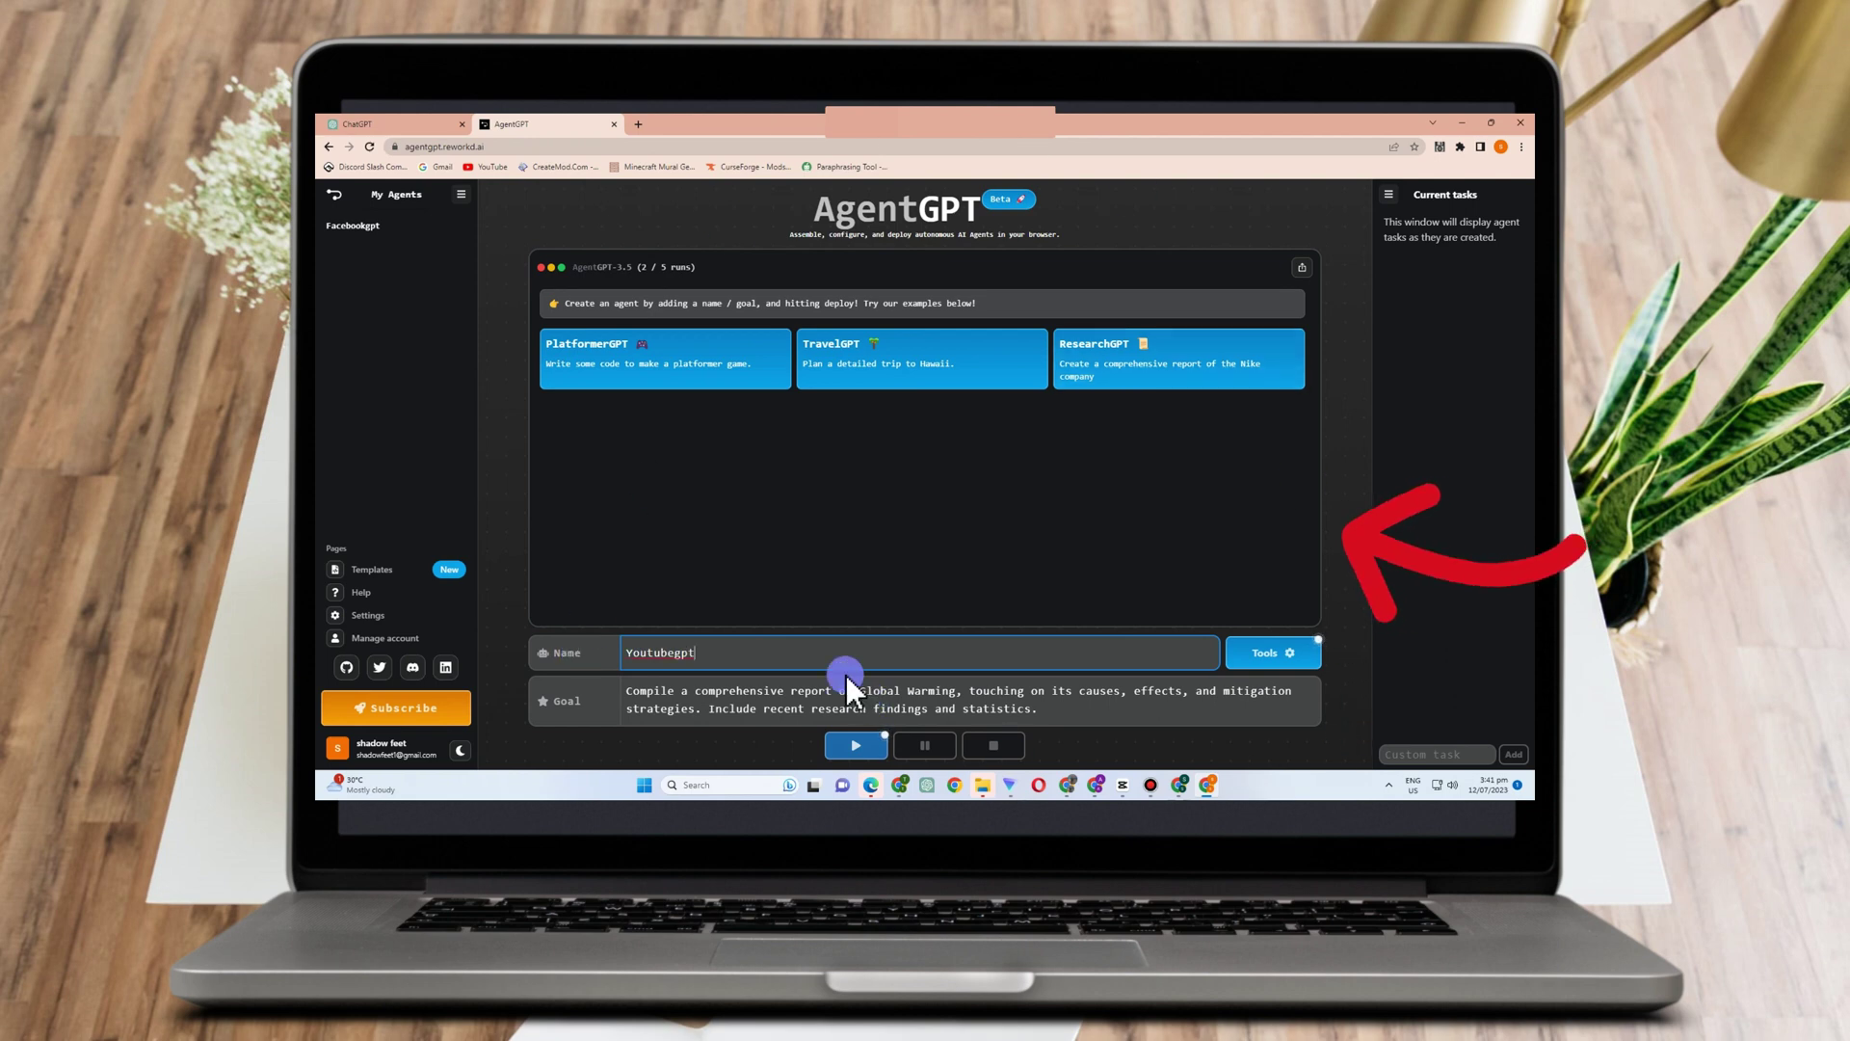
key("Return")
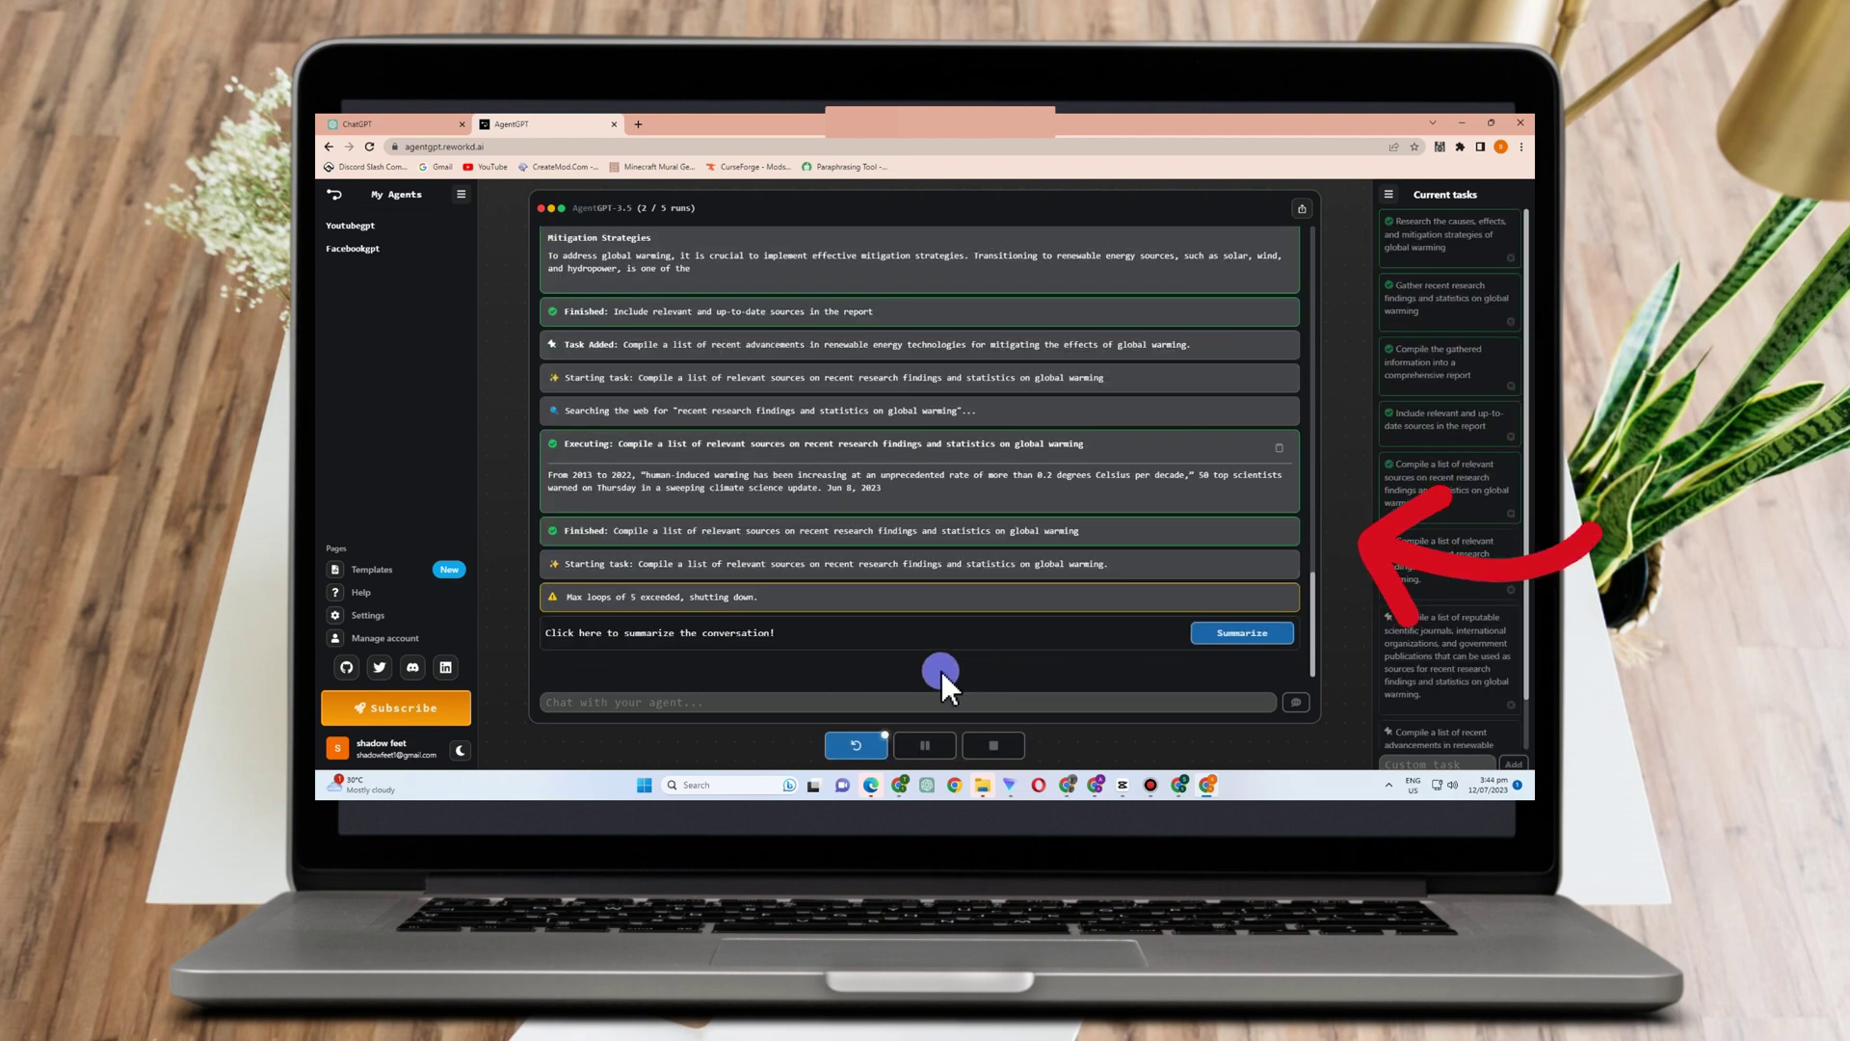
Step: Scroll through Youtubegpt's chat log and Current tasks panel to review the global warming report
scroll(969, 555, "up", 10)
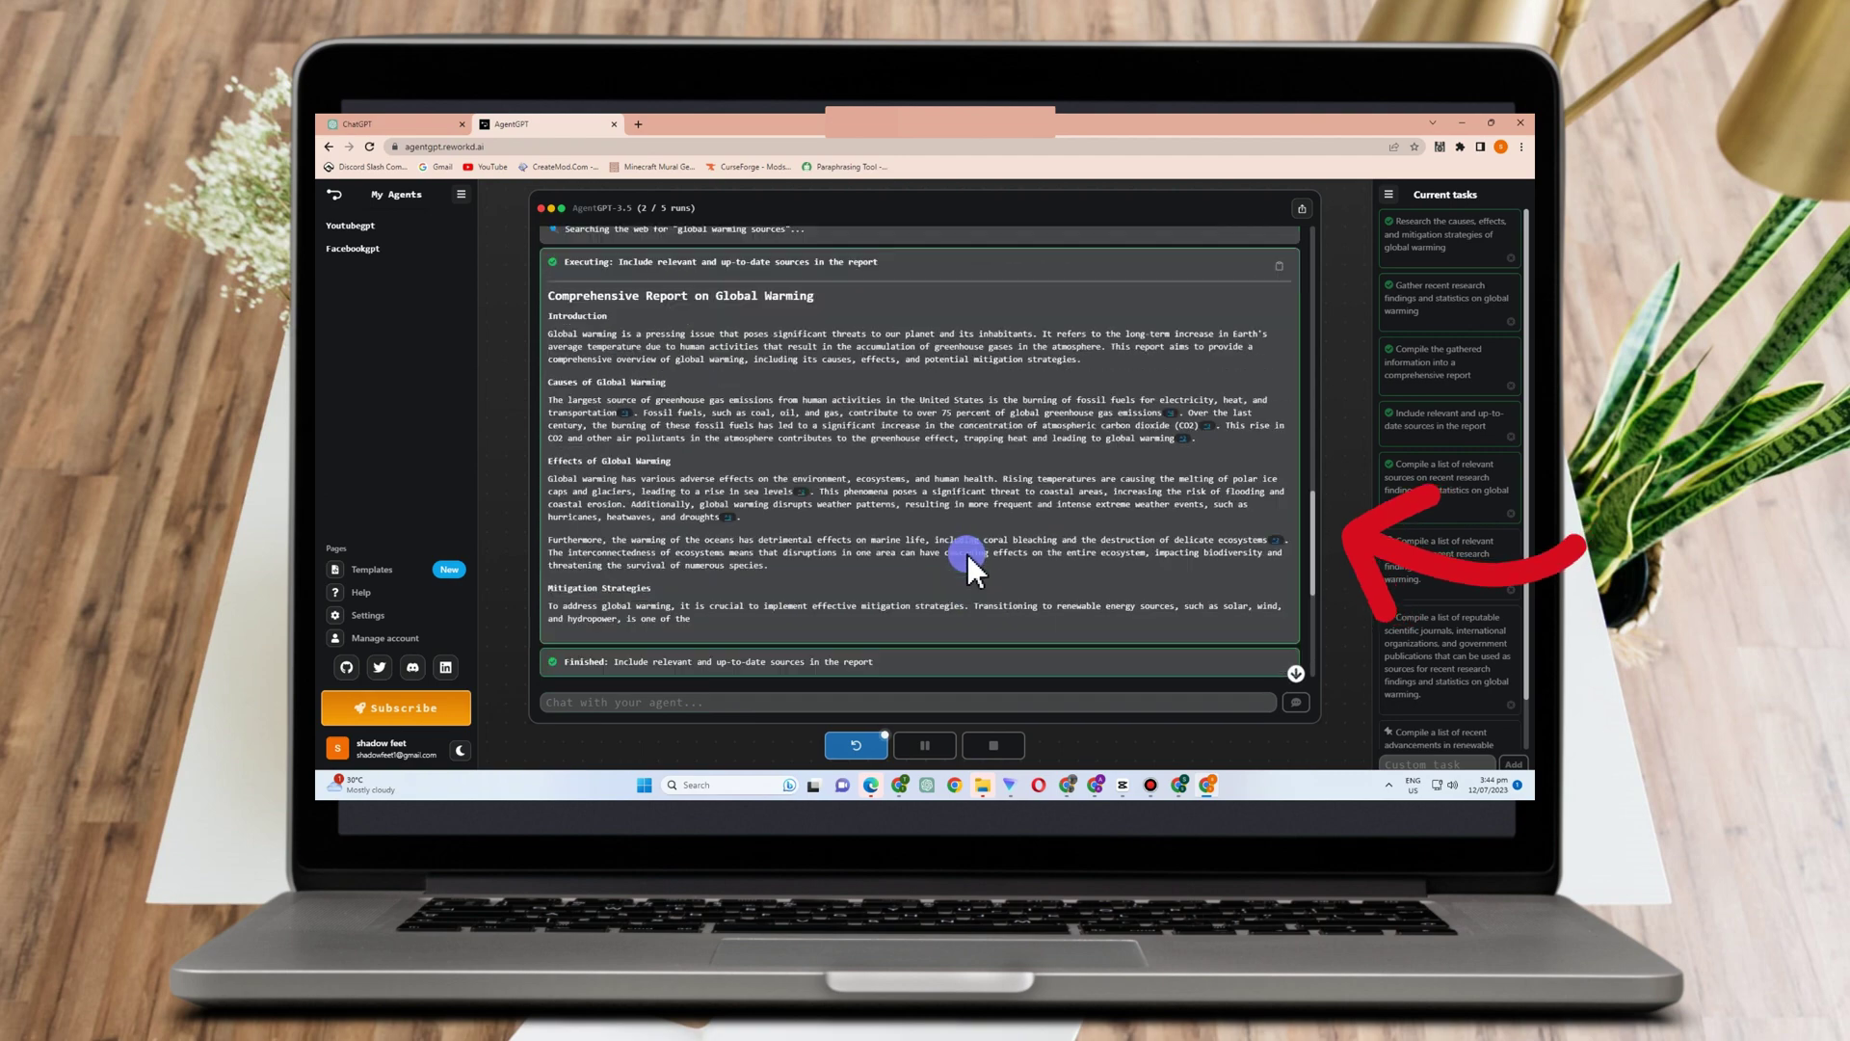
scroll(969, 555, "up", 1)
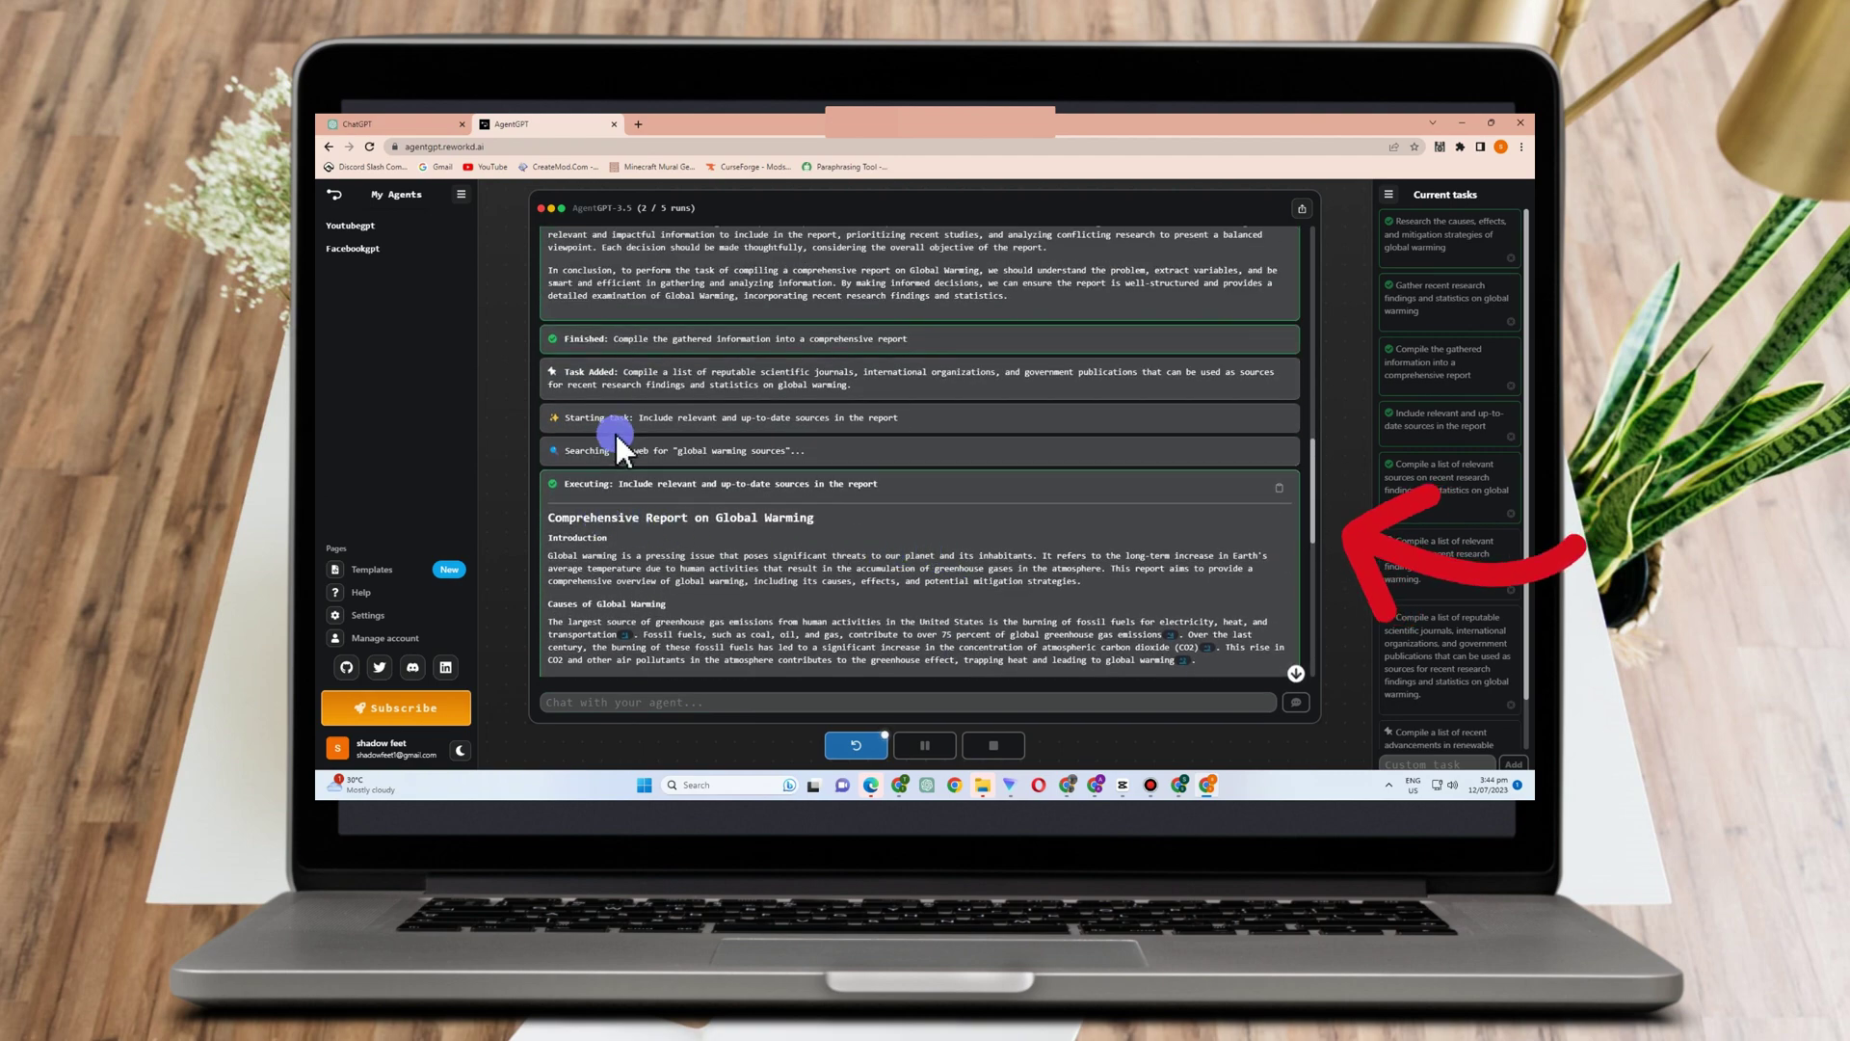
scroll(1071, 645, "down", 10)
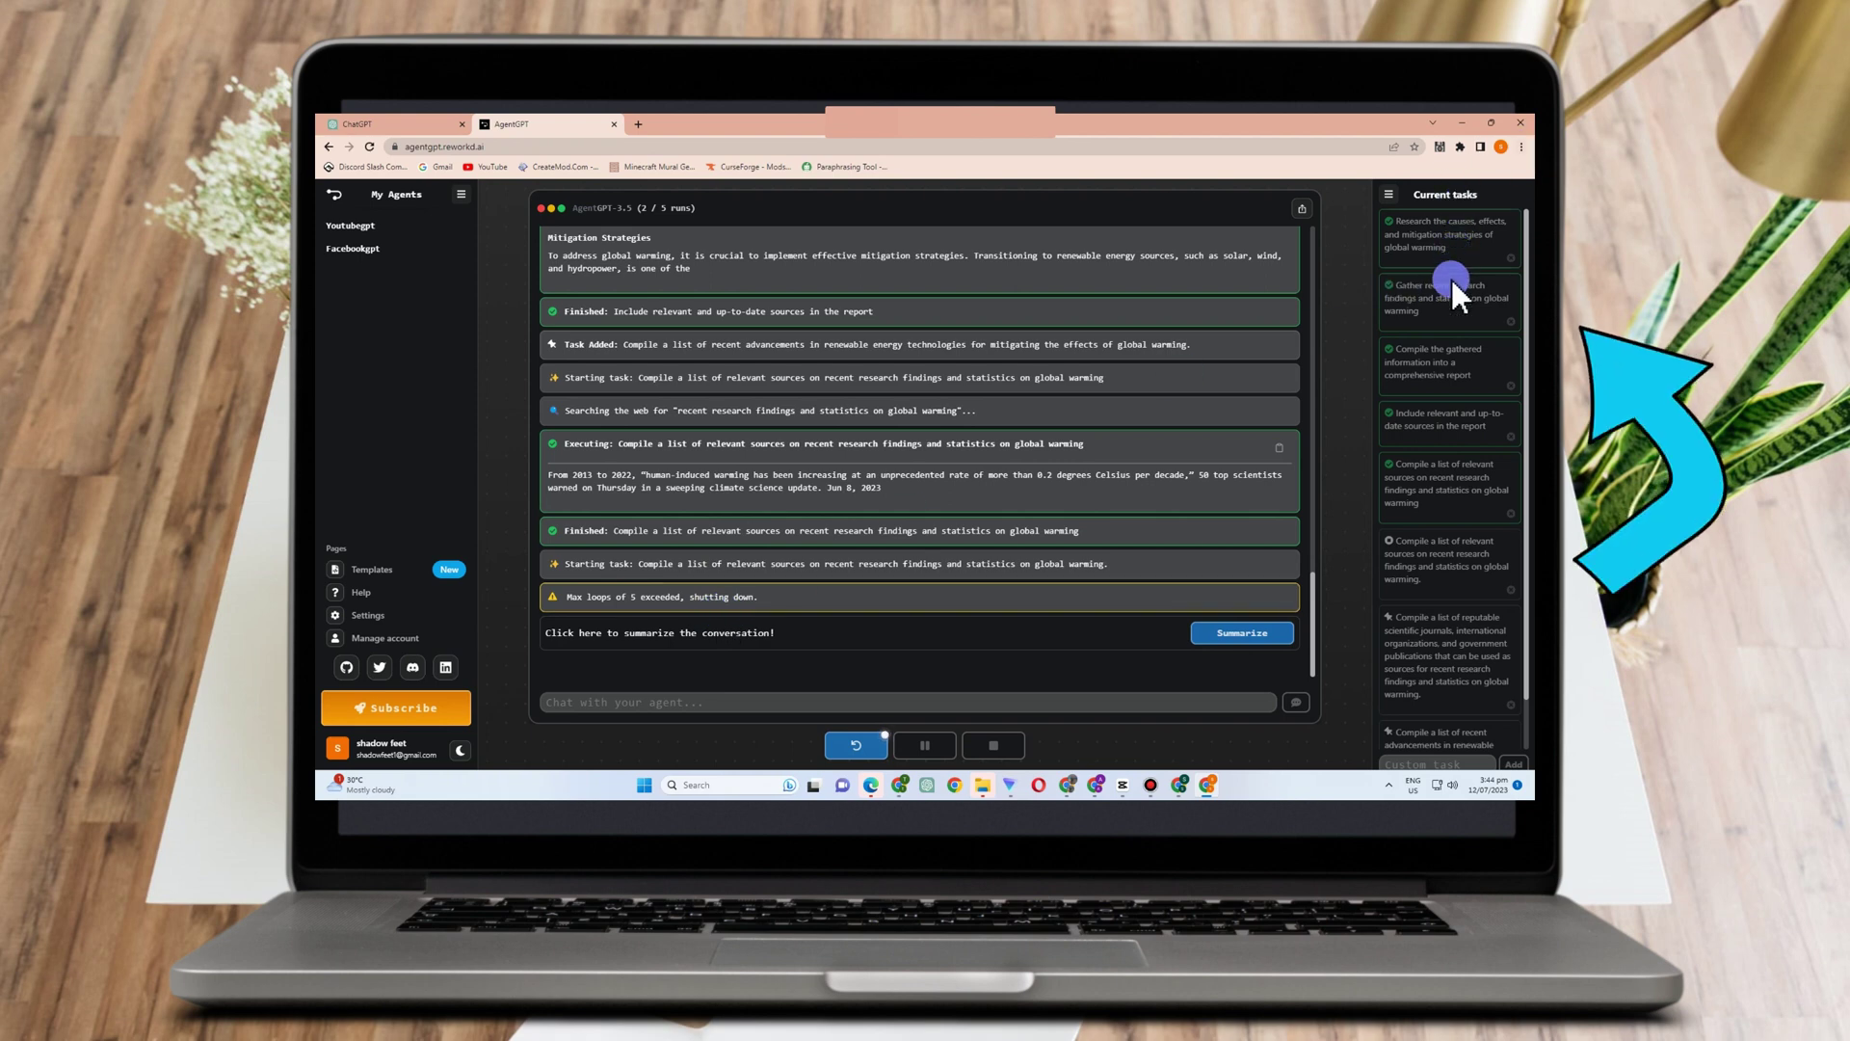
scroll(1436, 363, "down", 1)
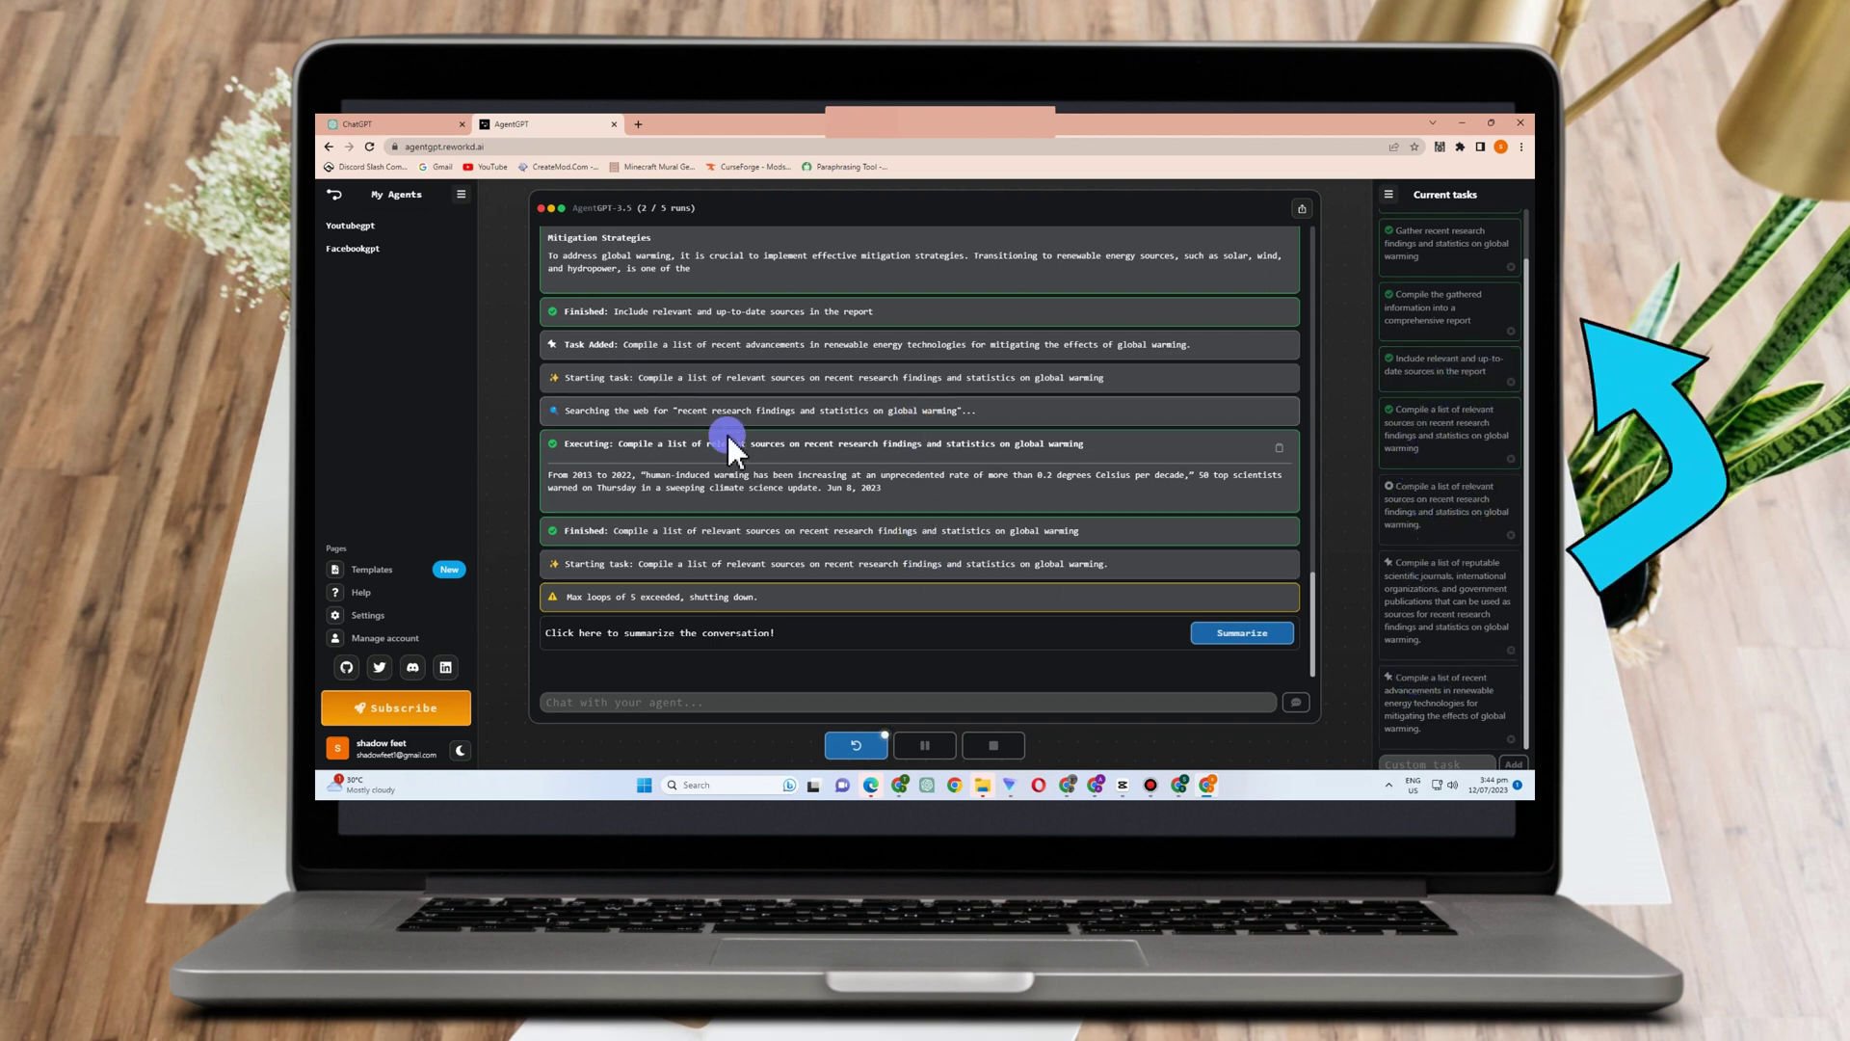
scroll(756, 439, "up", 3)
scroll(756, 439, "up", 5)
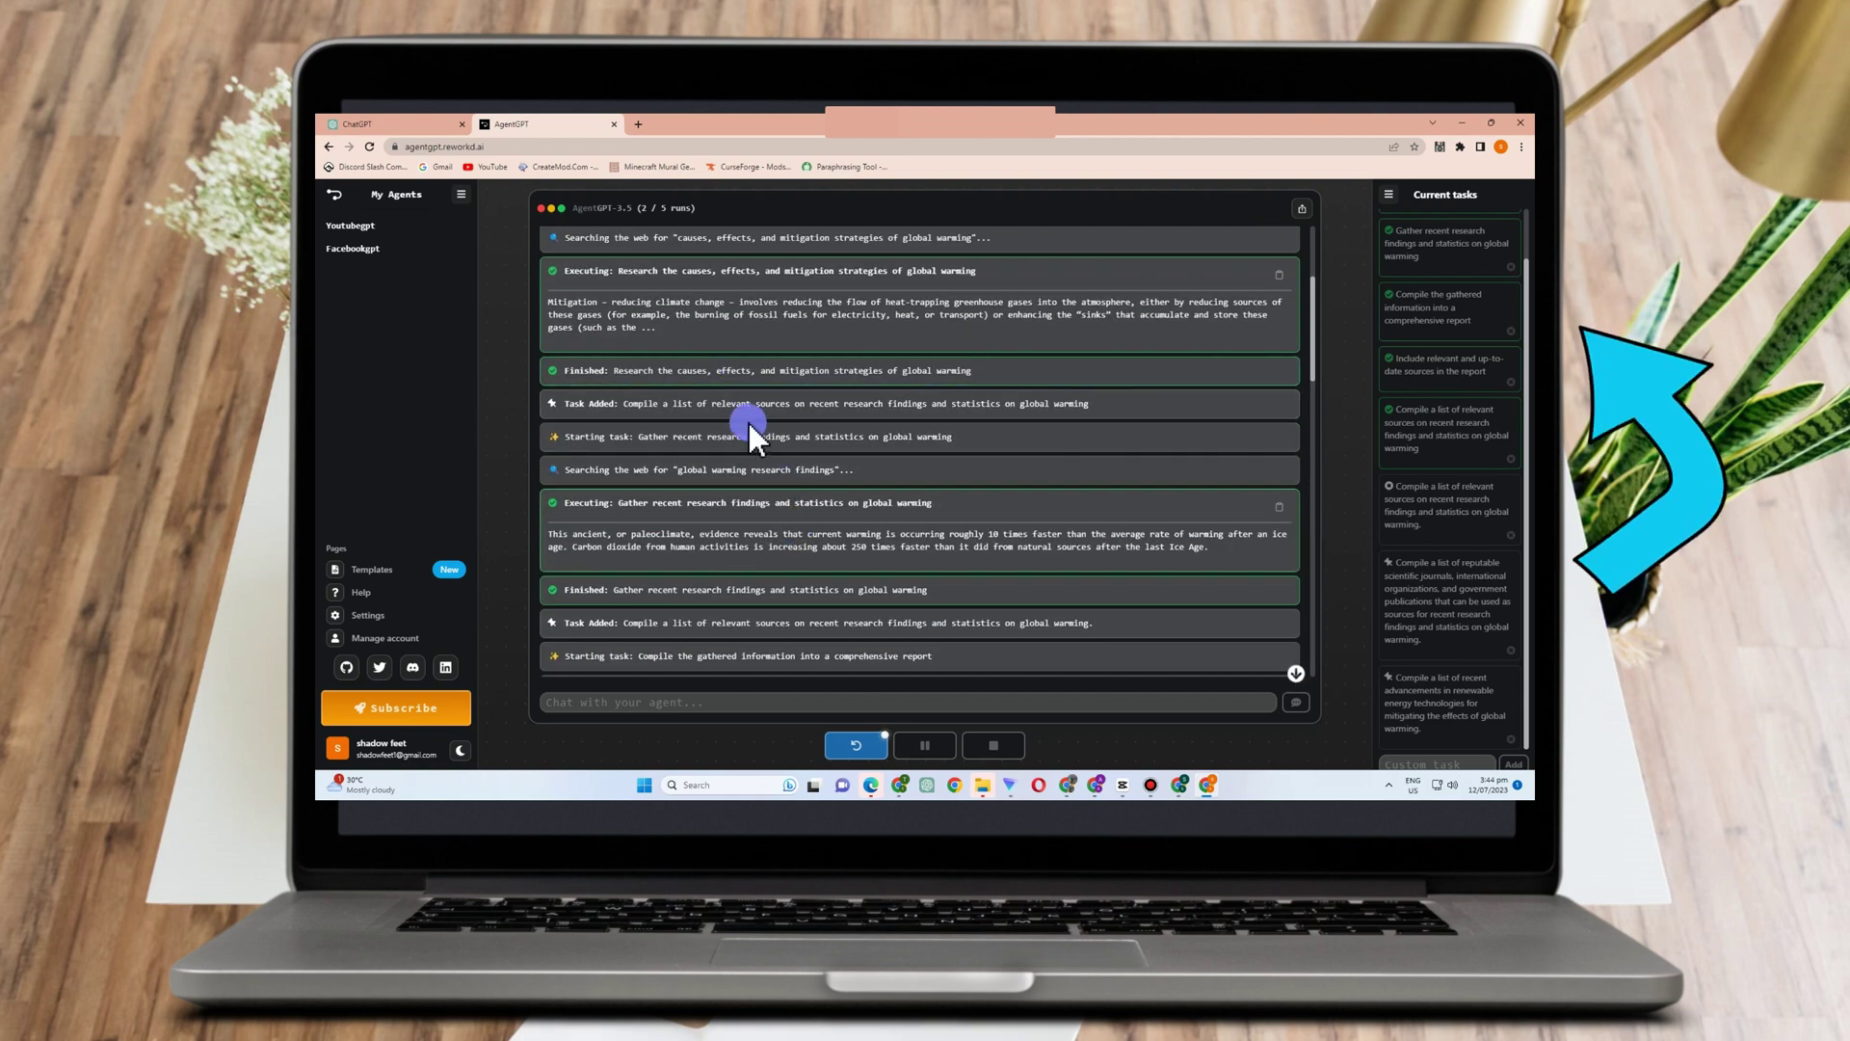
scroll(756, 438, "down", 2)
scroll(753, 438, "down", 1)
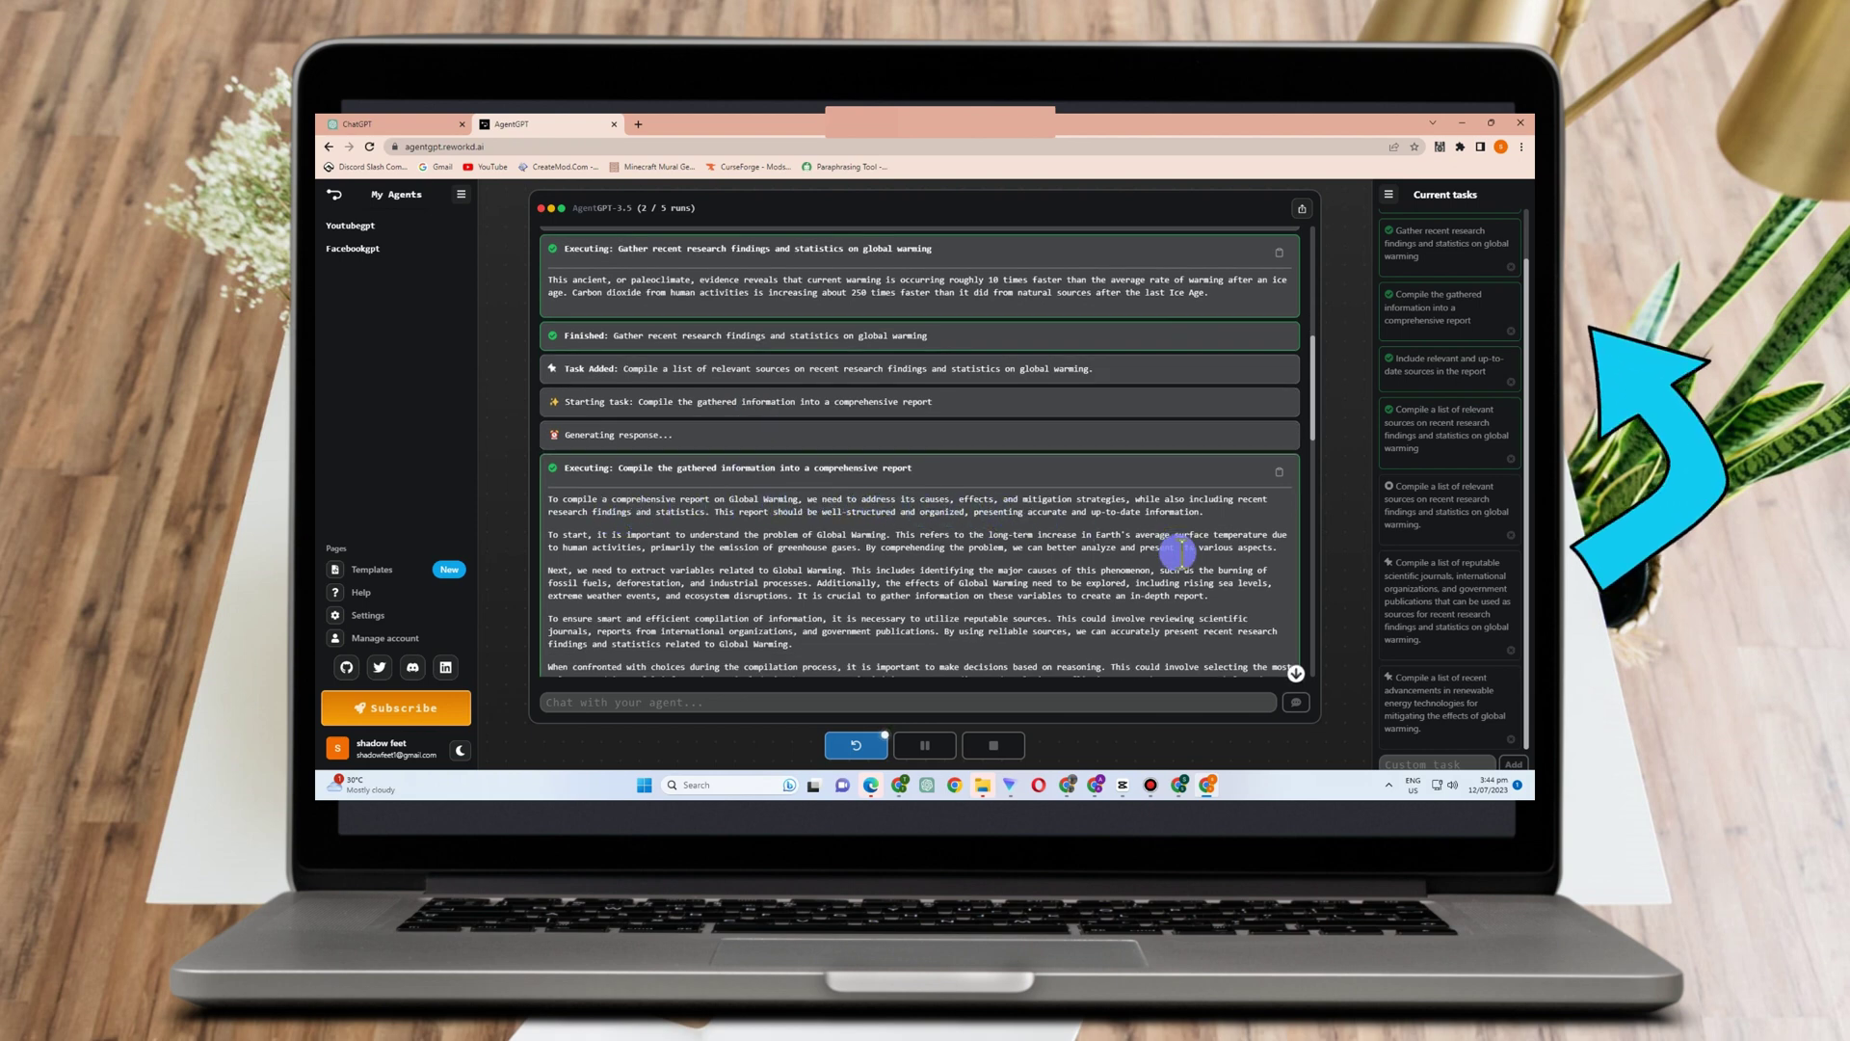
scroll(1177, 552, "down", 1)
scroll(1178, 555, "down", 3)
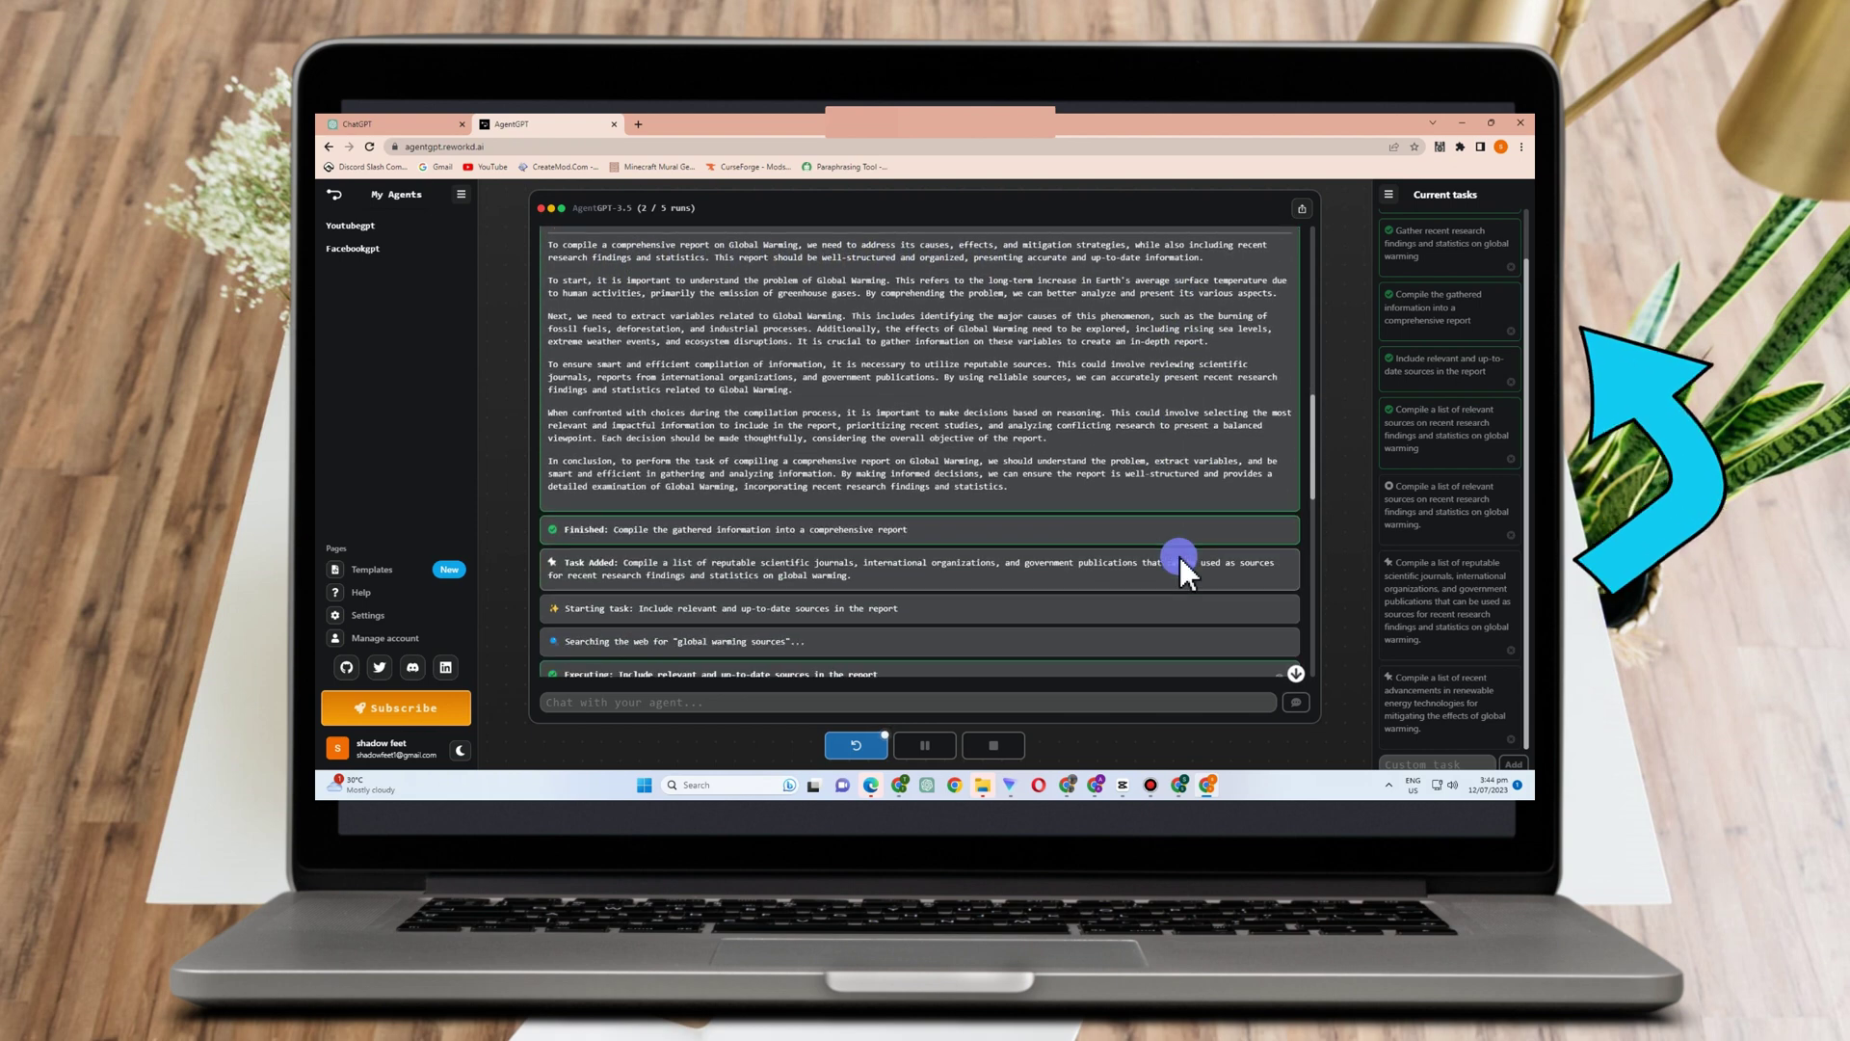
scroll(1180, 557, "down", 3)
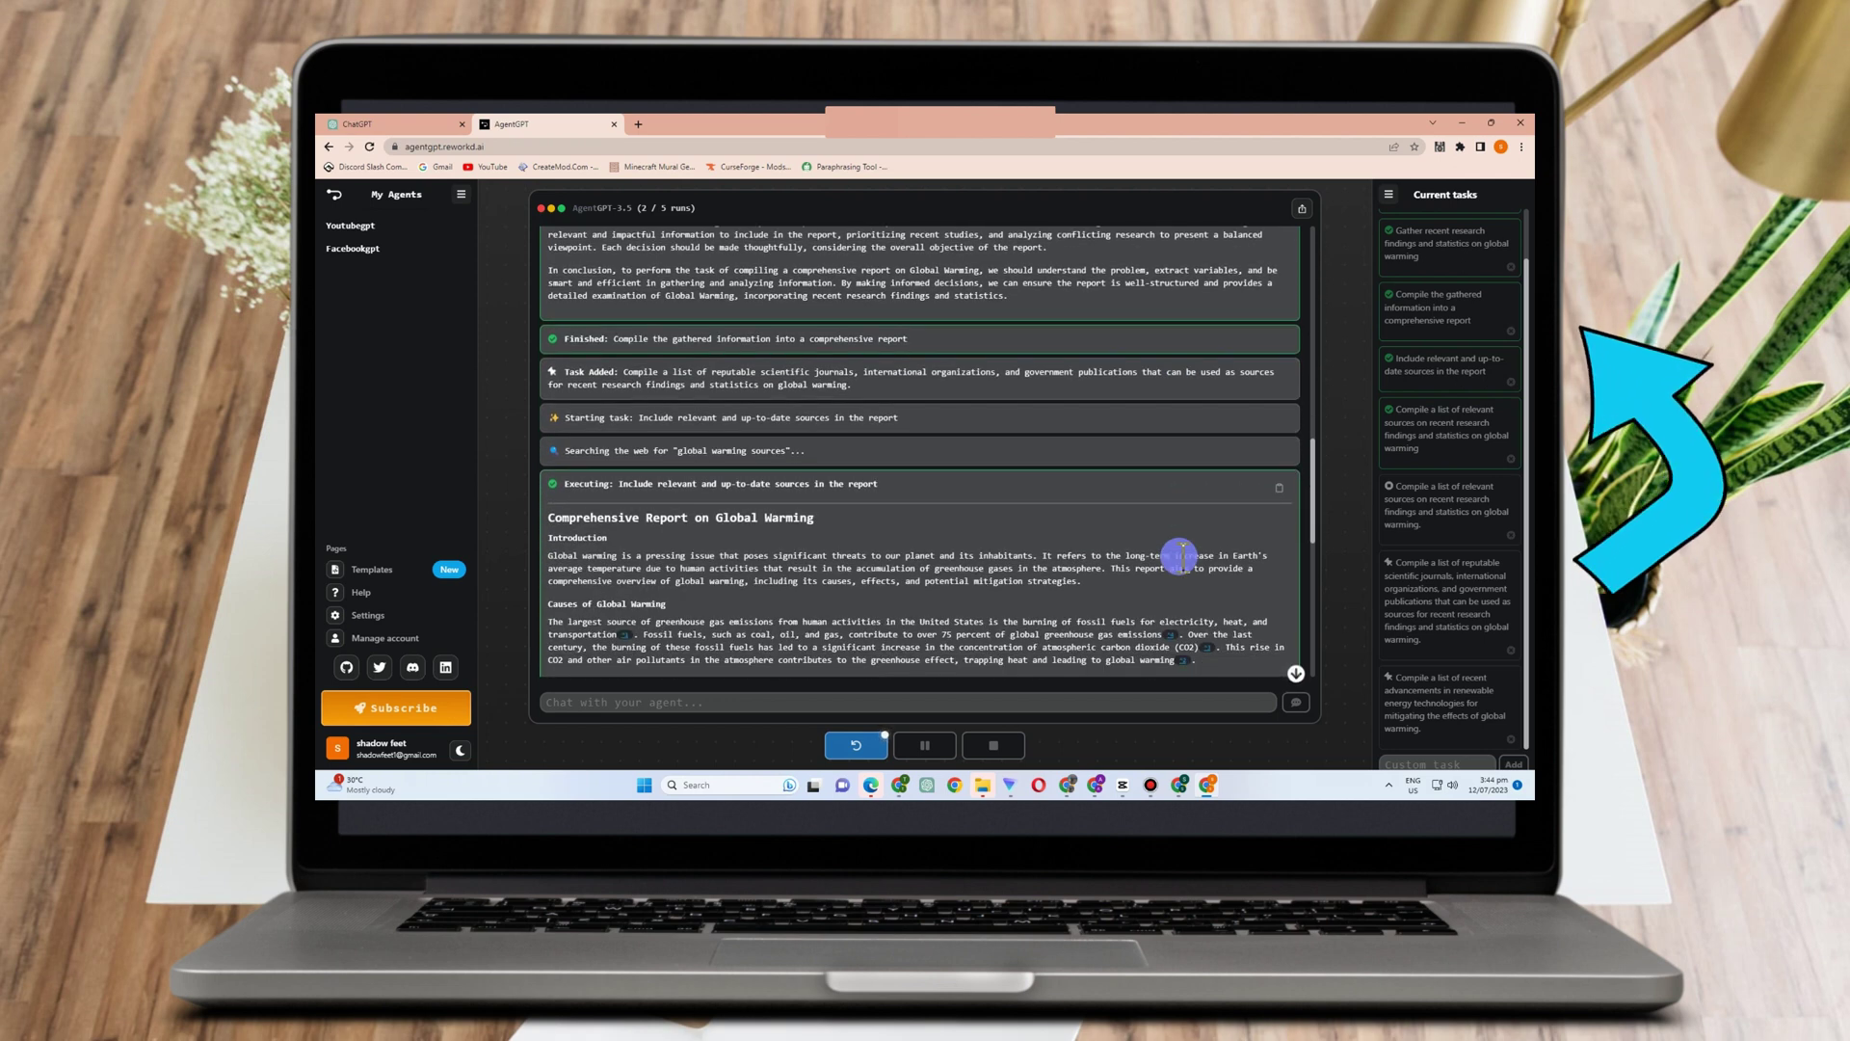
scroll(1179, 557, "down", 5)
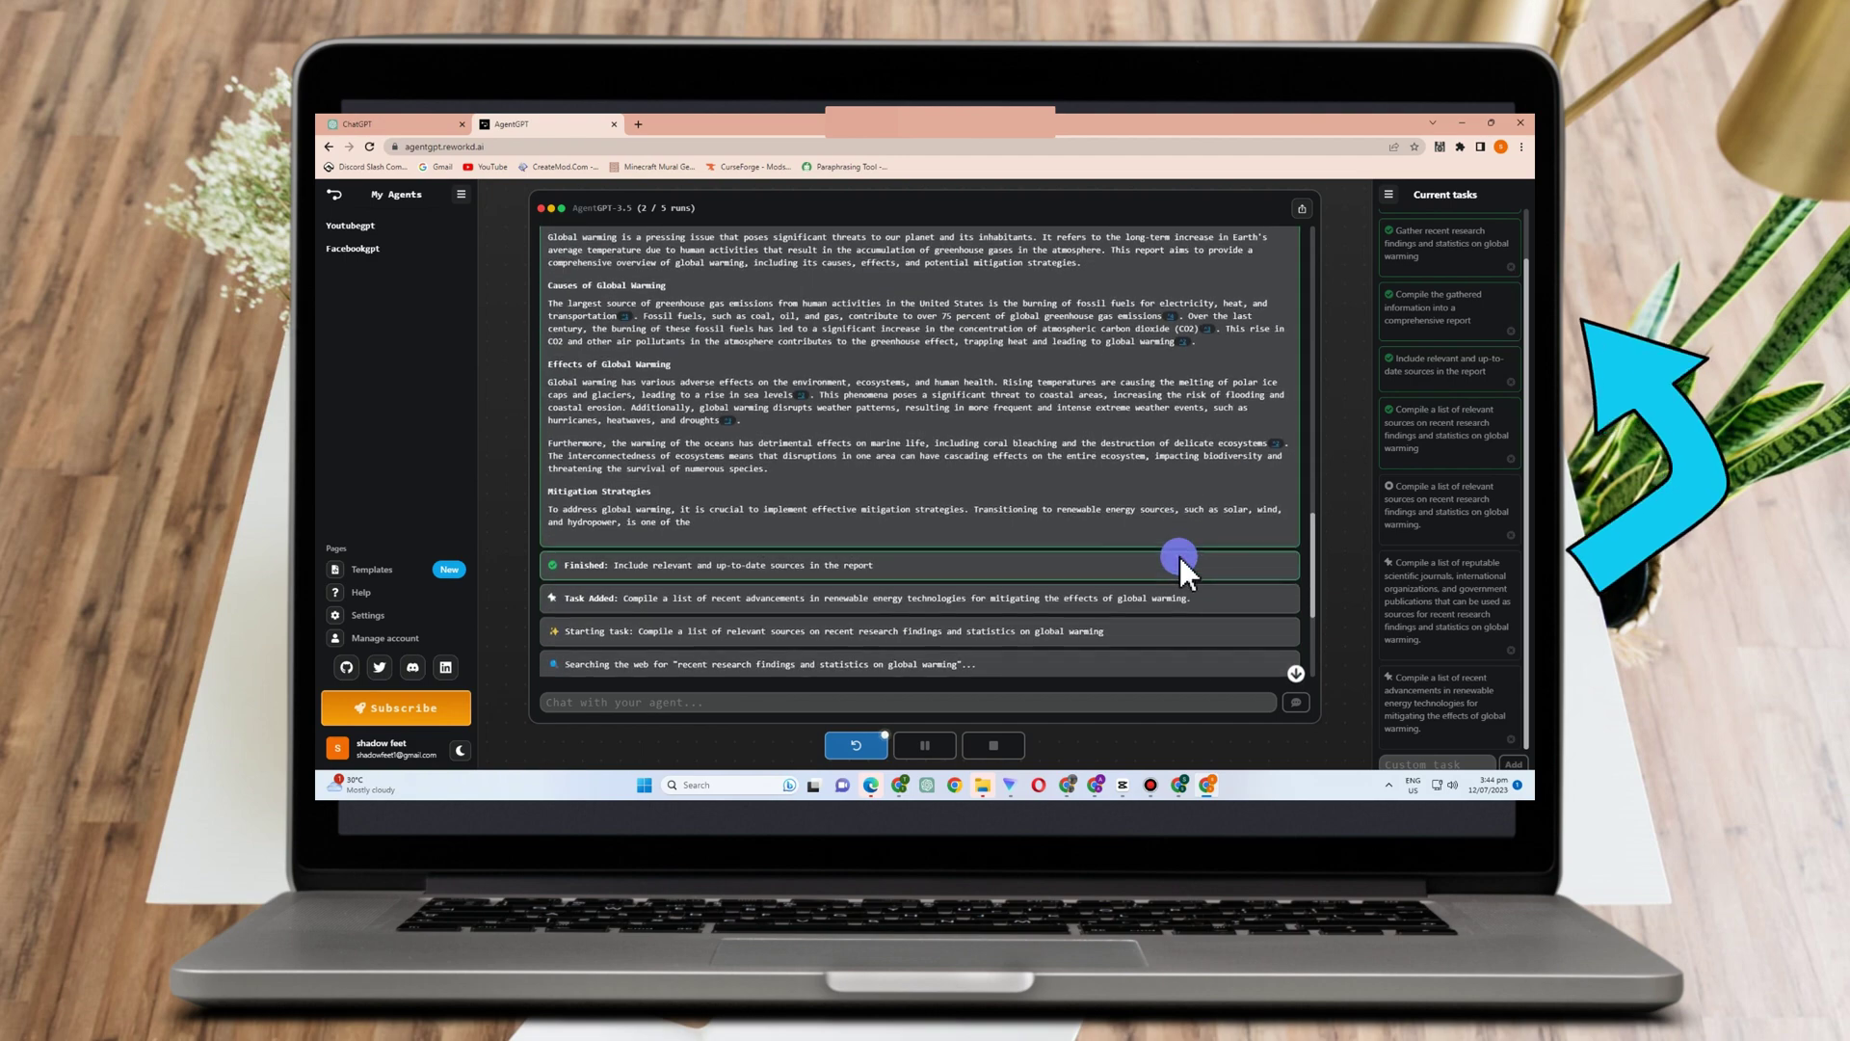
scroll(1179, 557, "down", 4)
scroll(1179, 557, "up", 20)
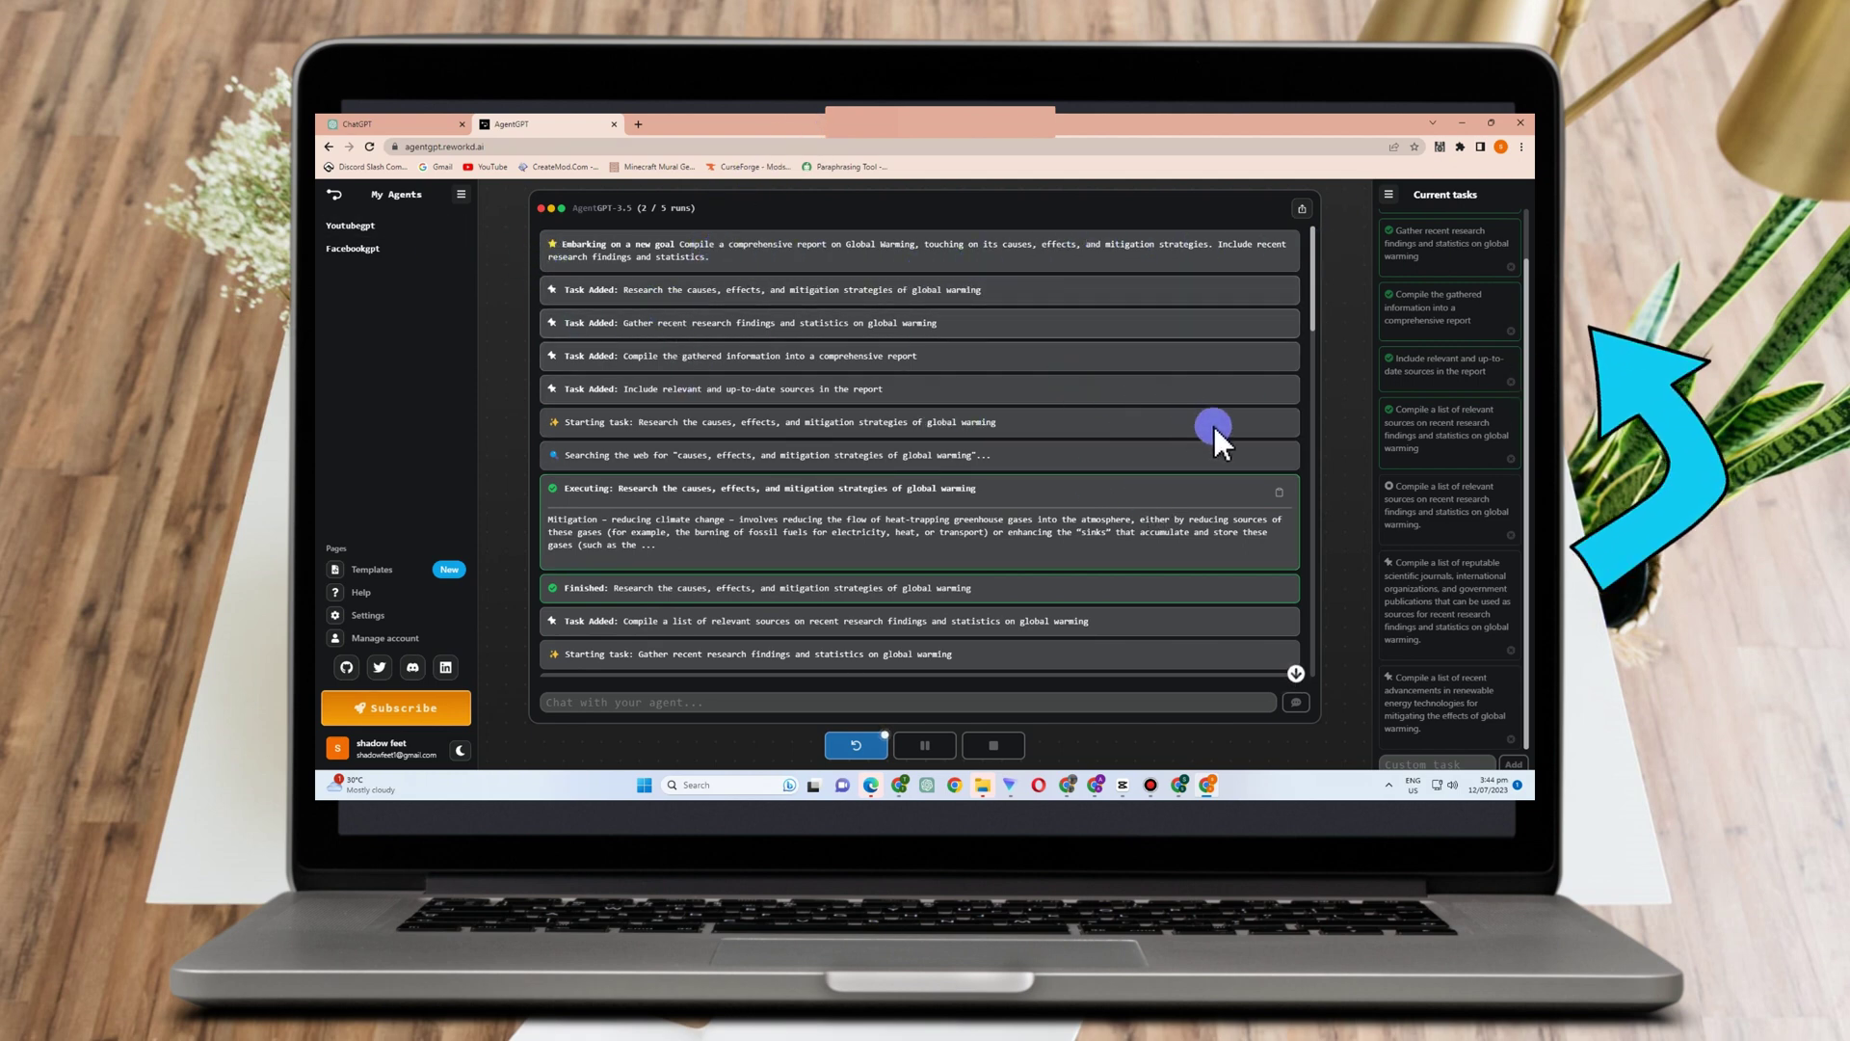
scroll(1181, 668, "down", 1)
scroll(772, 690, "down", 5)
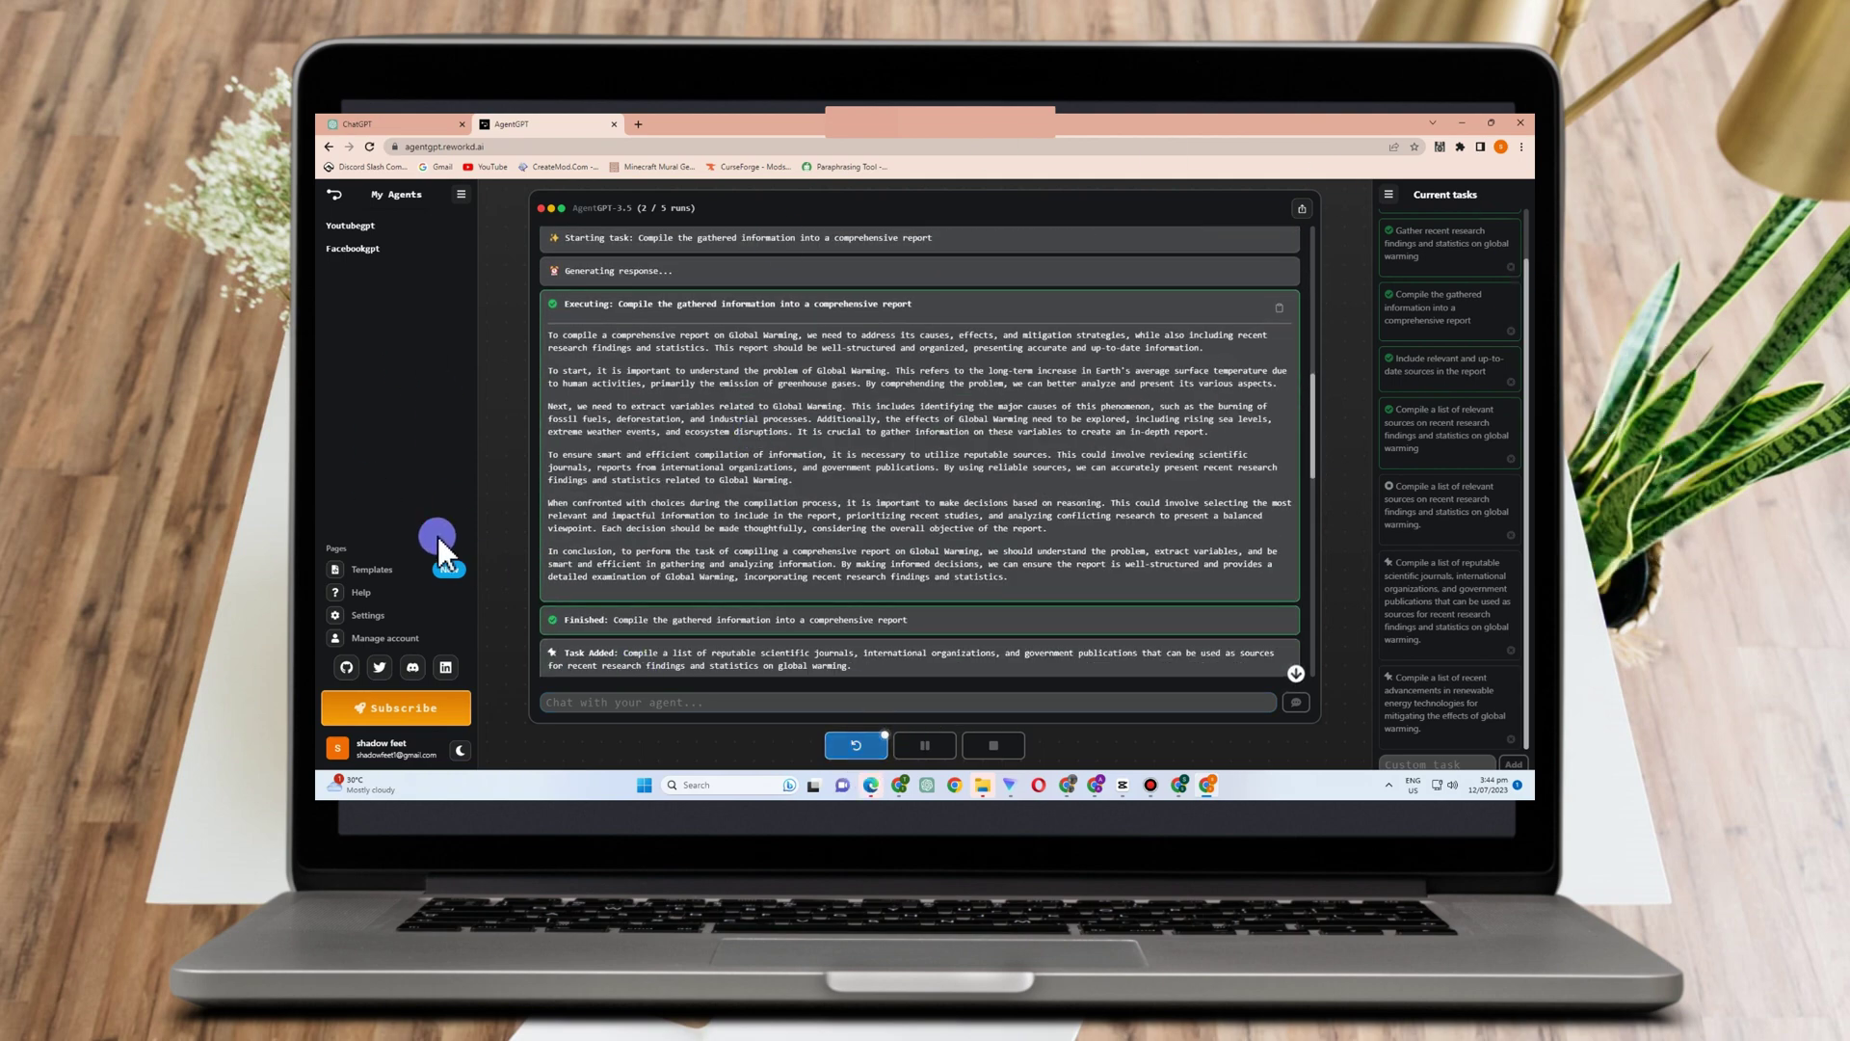
left_click(379, 231)
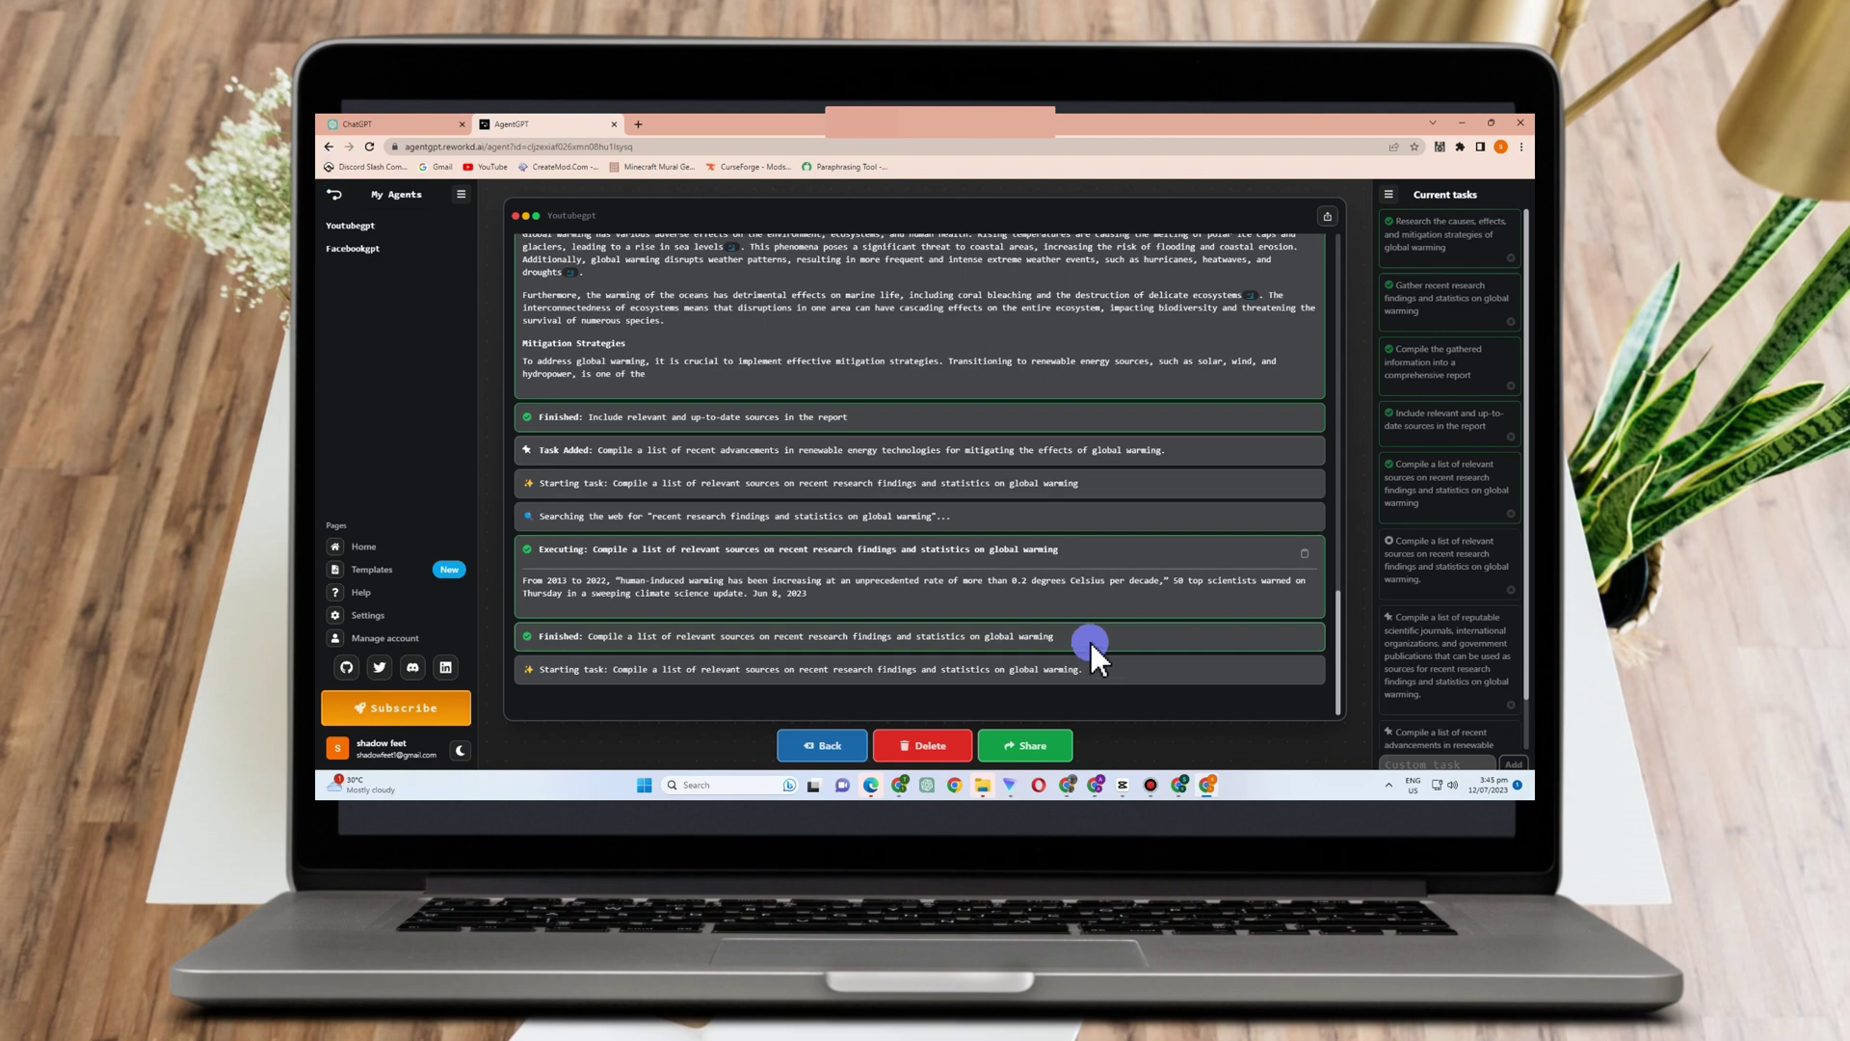
scroll(1340, 536, "up", 3)
scroll(1322, 506, "up", 10)
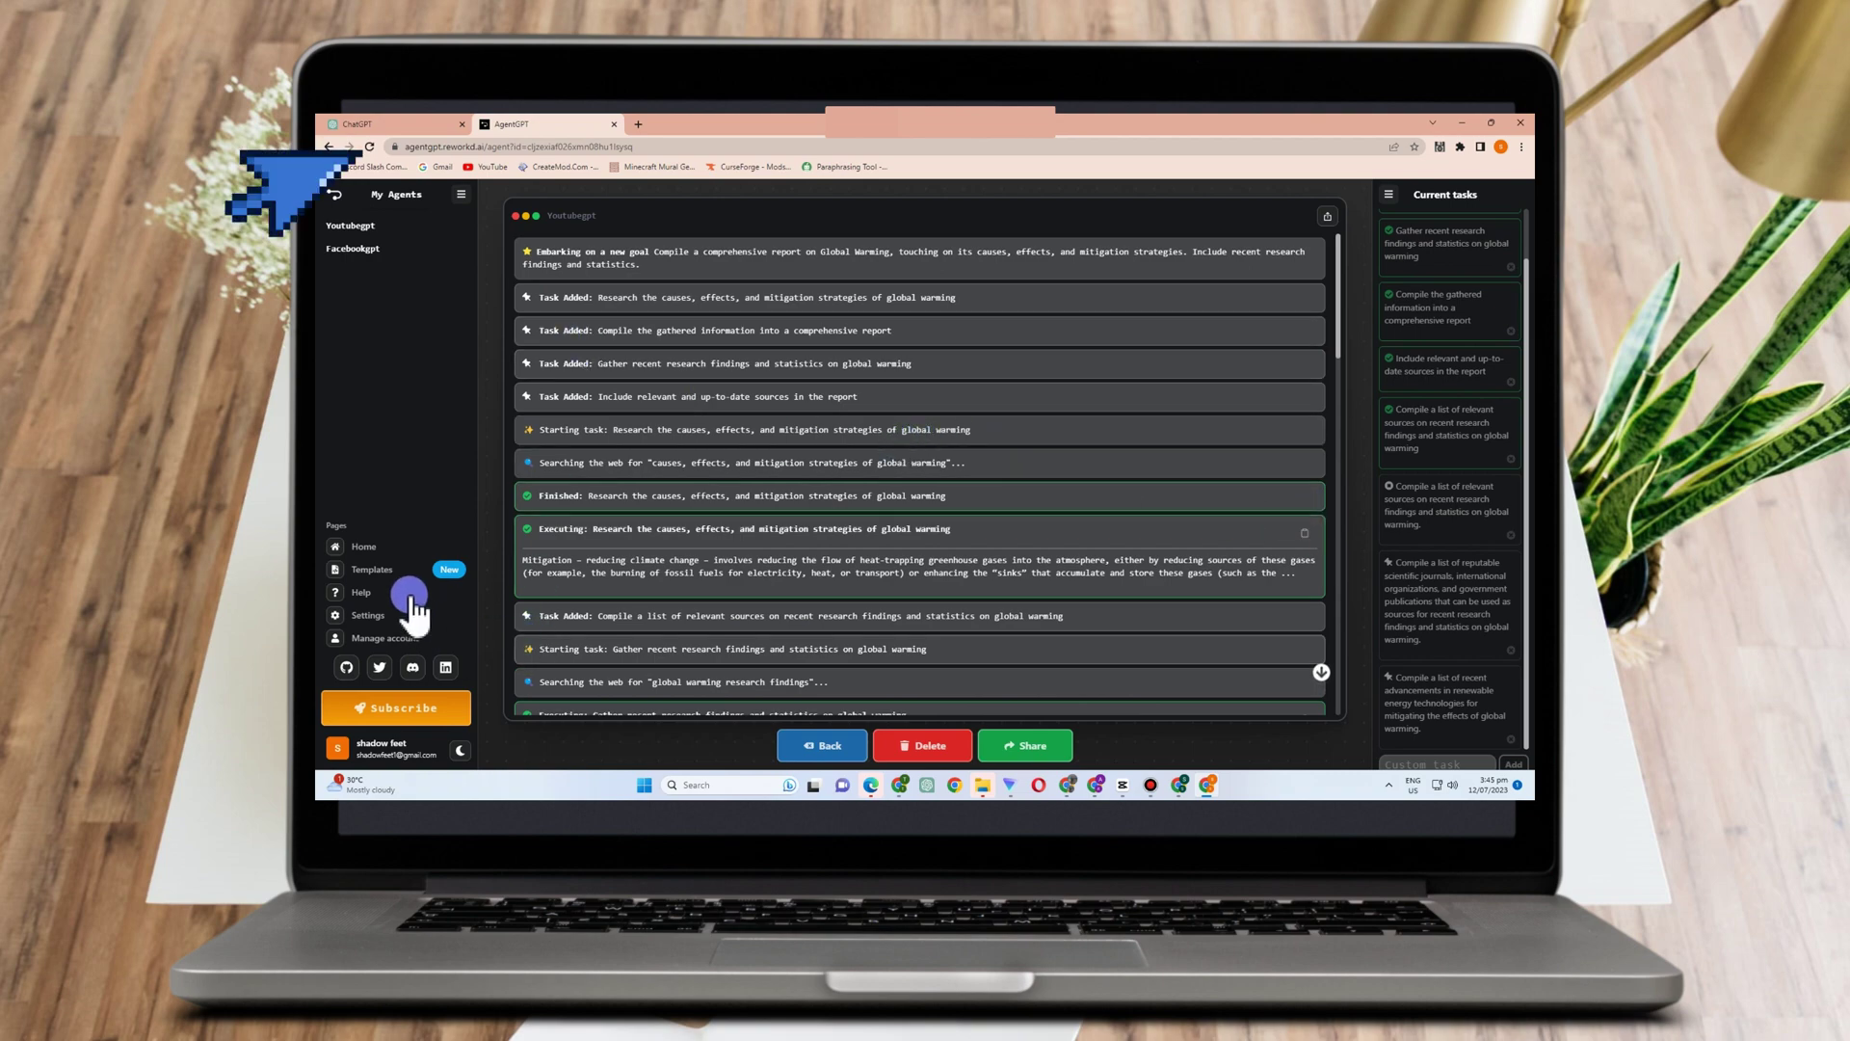
left_click(376, 547)
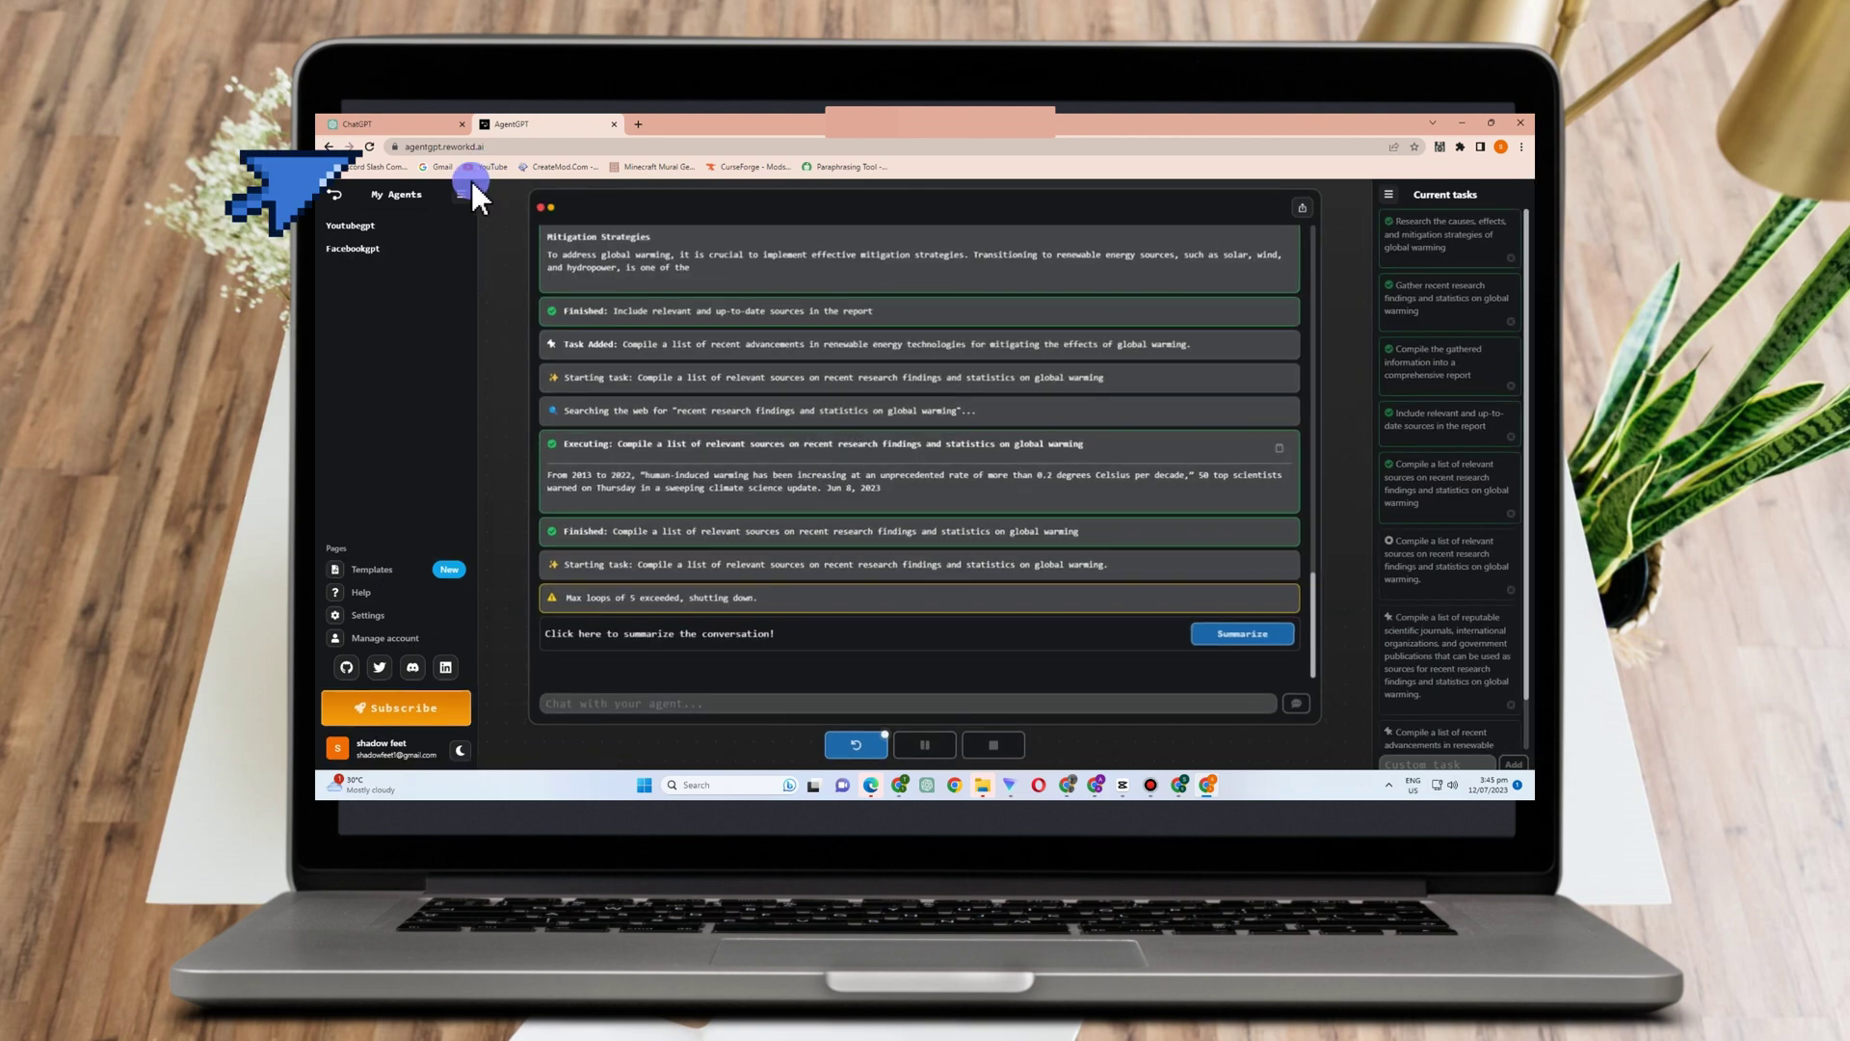
left_click(706, 710)
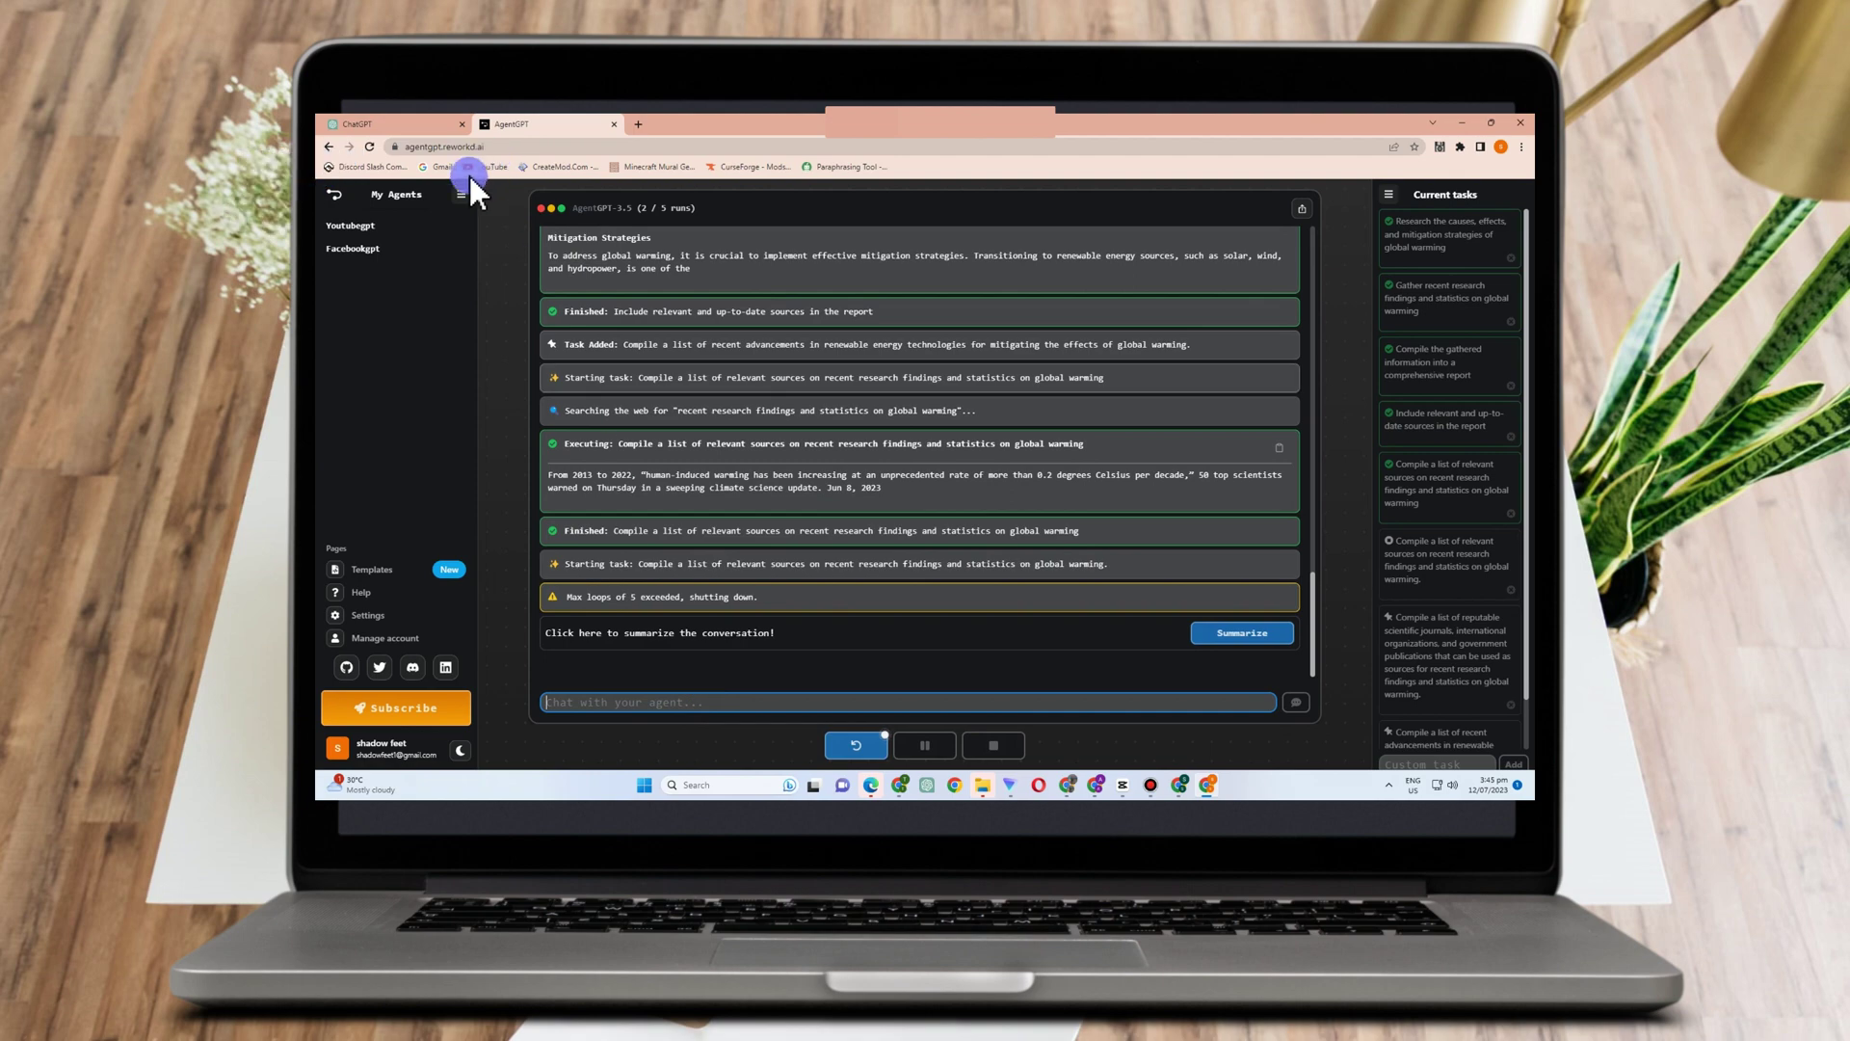
left_click(345, 227)
left_click(395, 571)
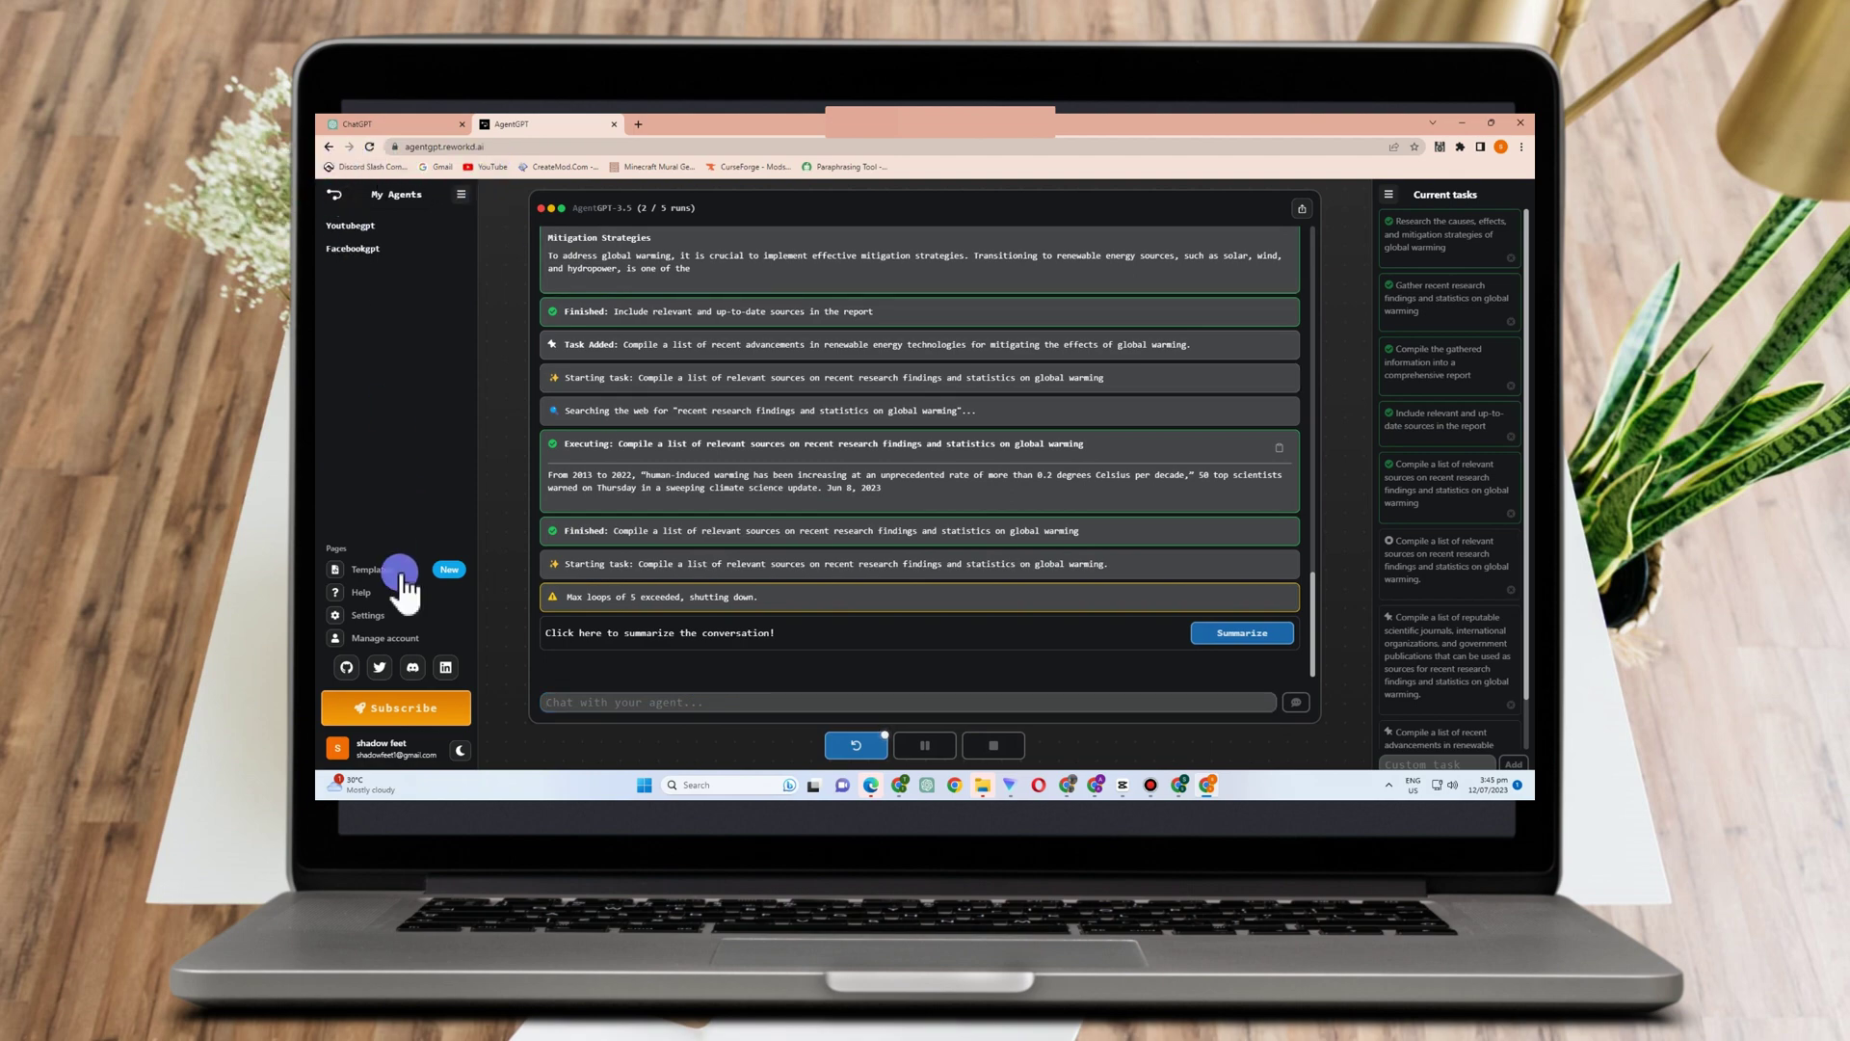
left_click(531, 363)
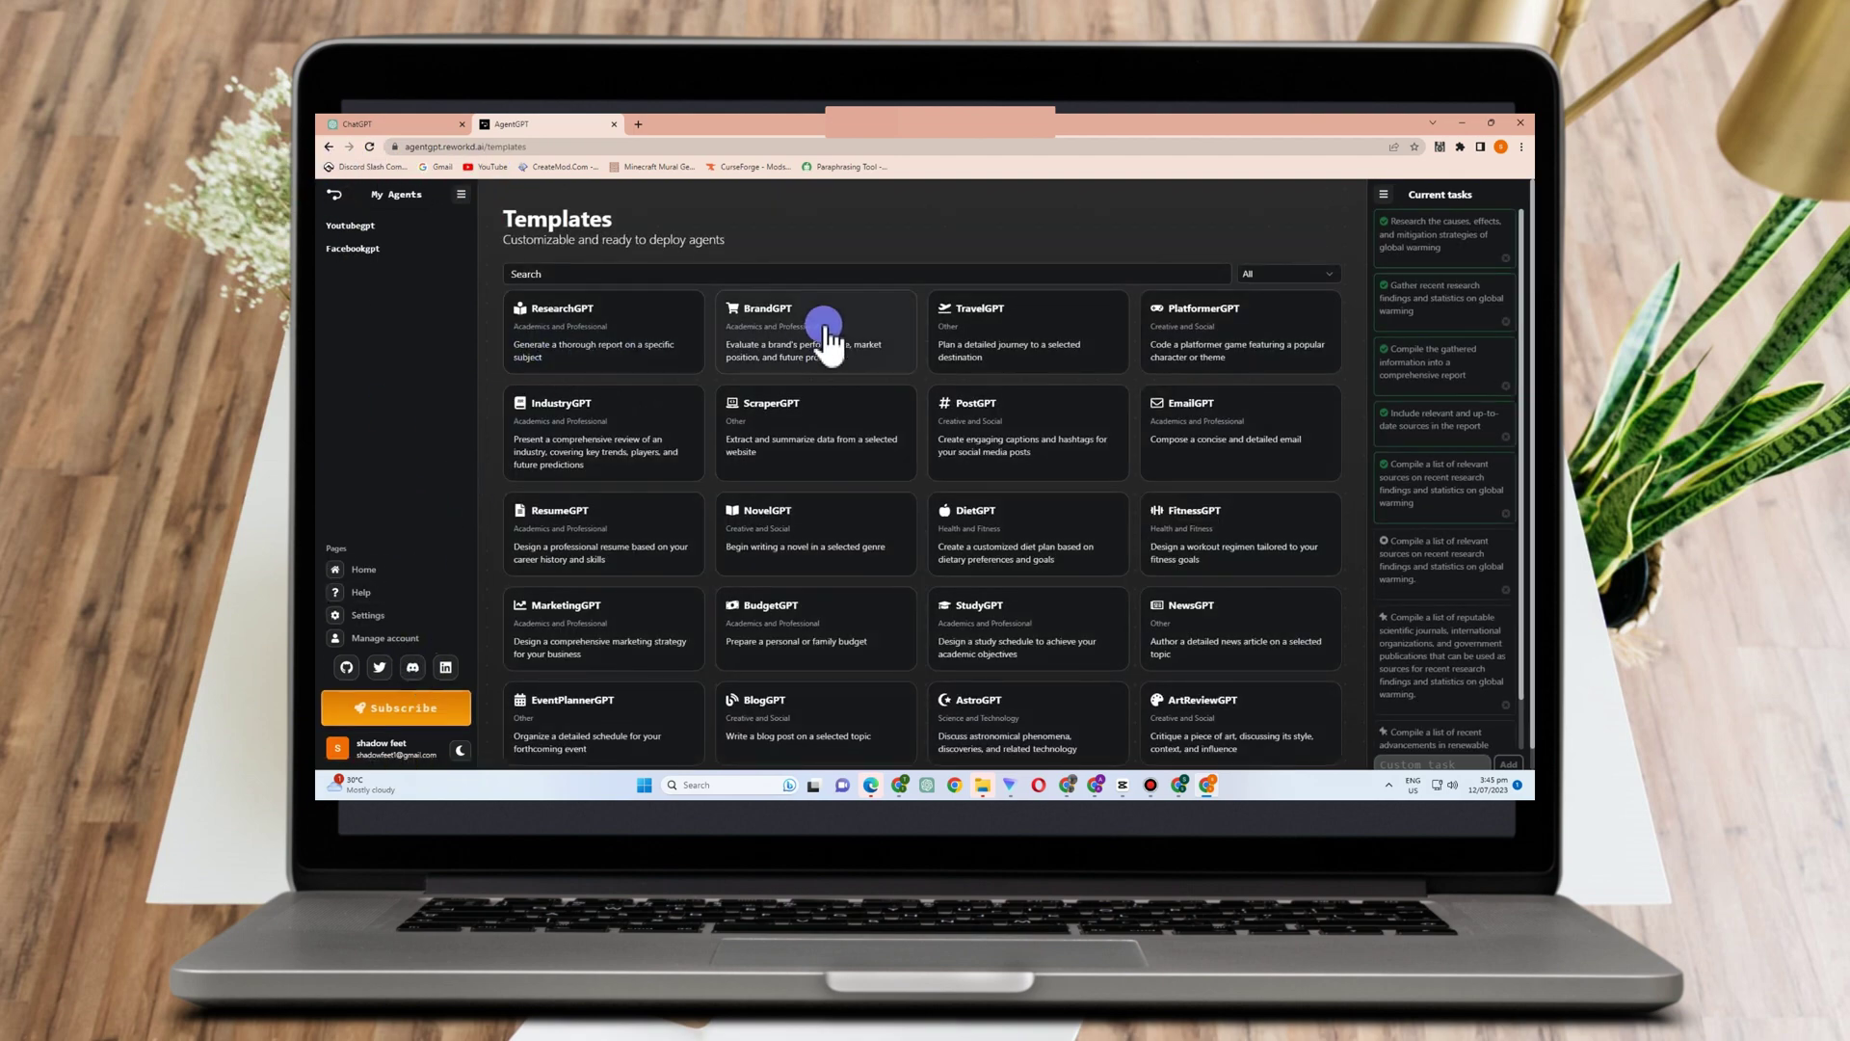
left_click(1015, 349)
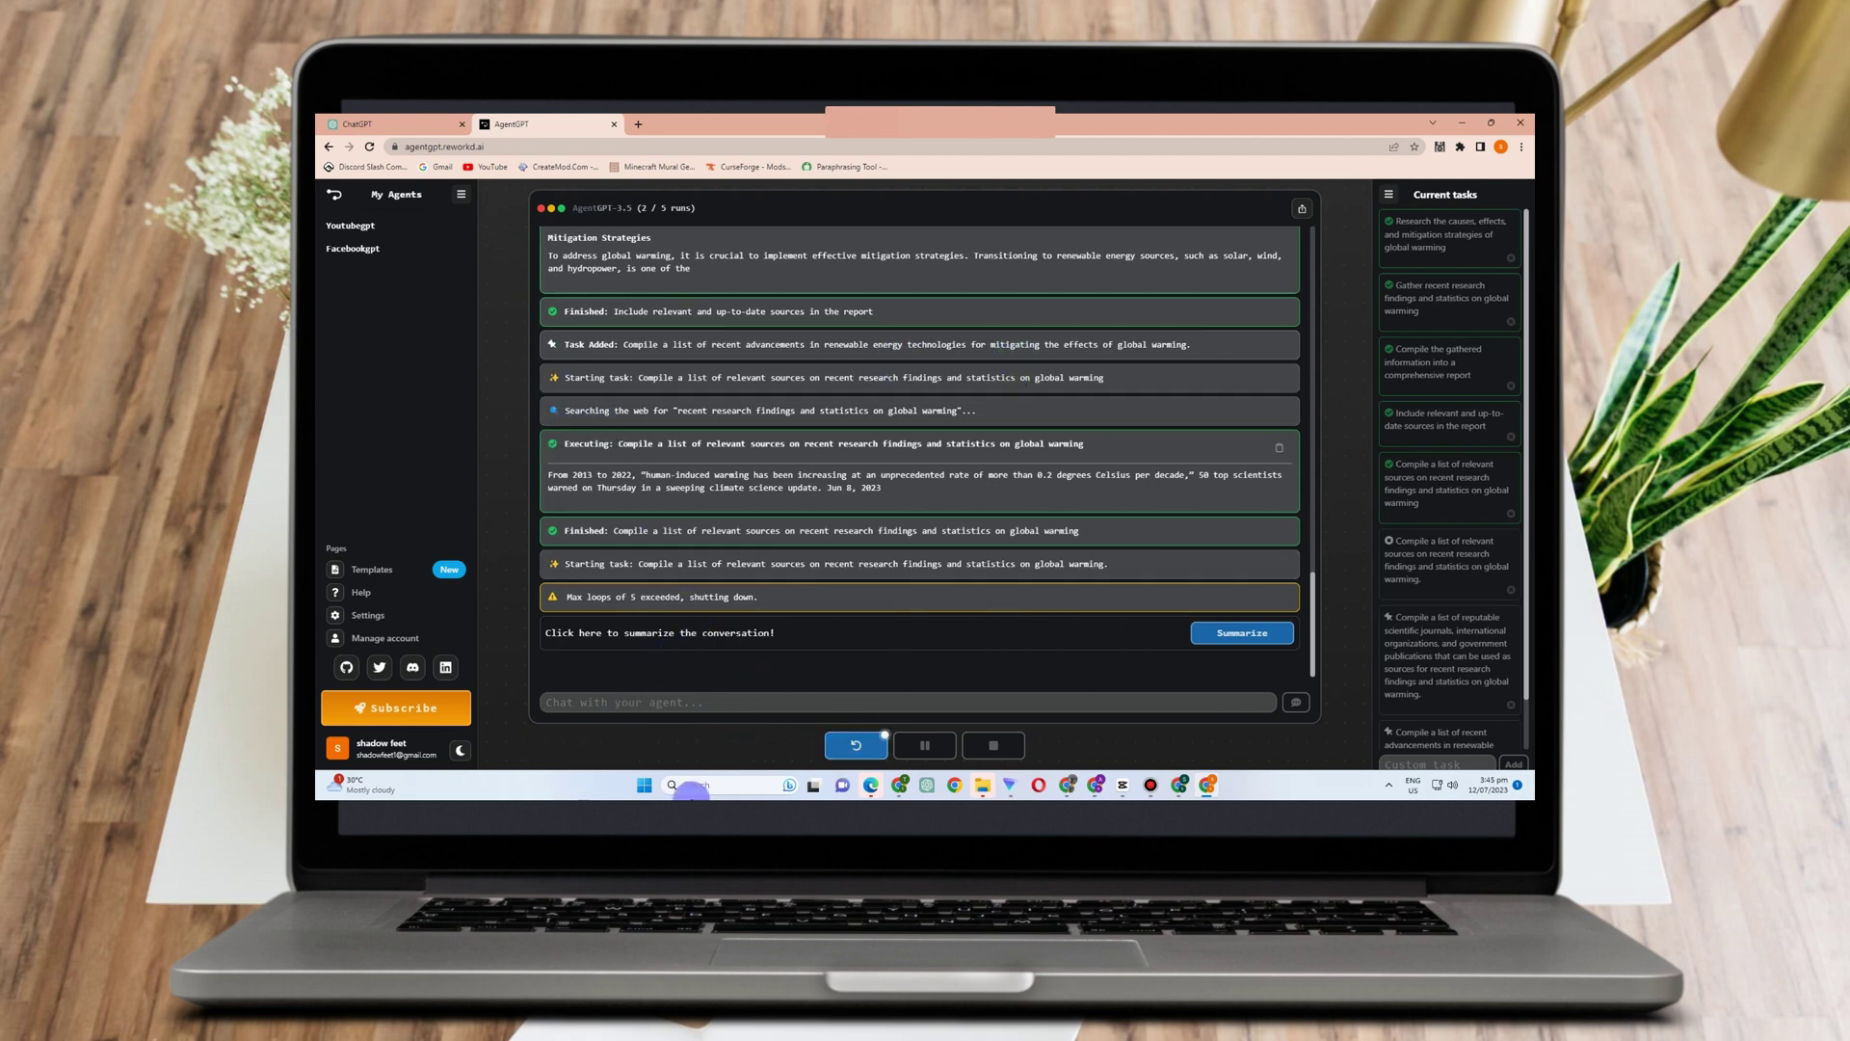
Step: Send 'Travel IDeas' to the agent, then draft 'Itinerary for trip to thailand' unsent
left_click(660, 701)
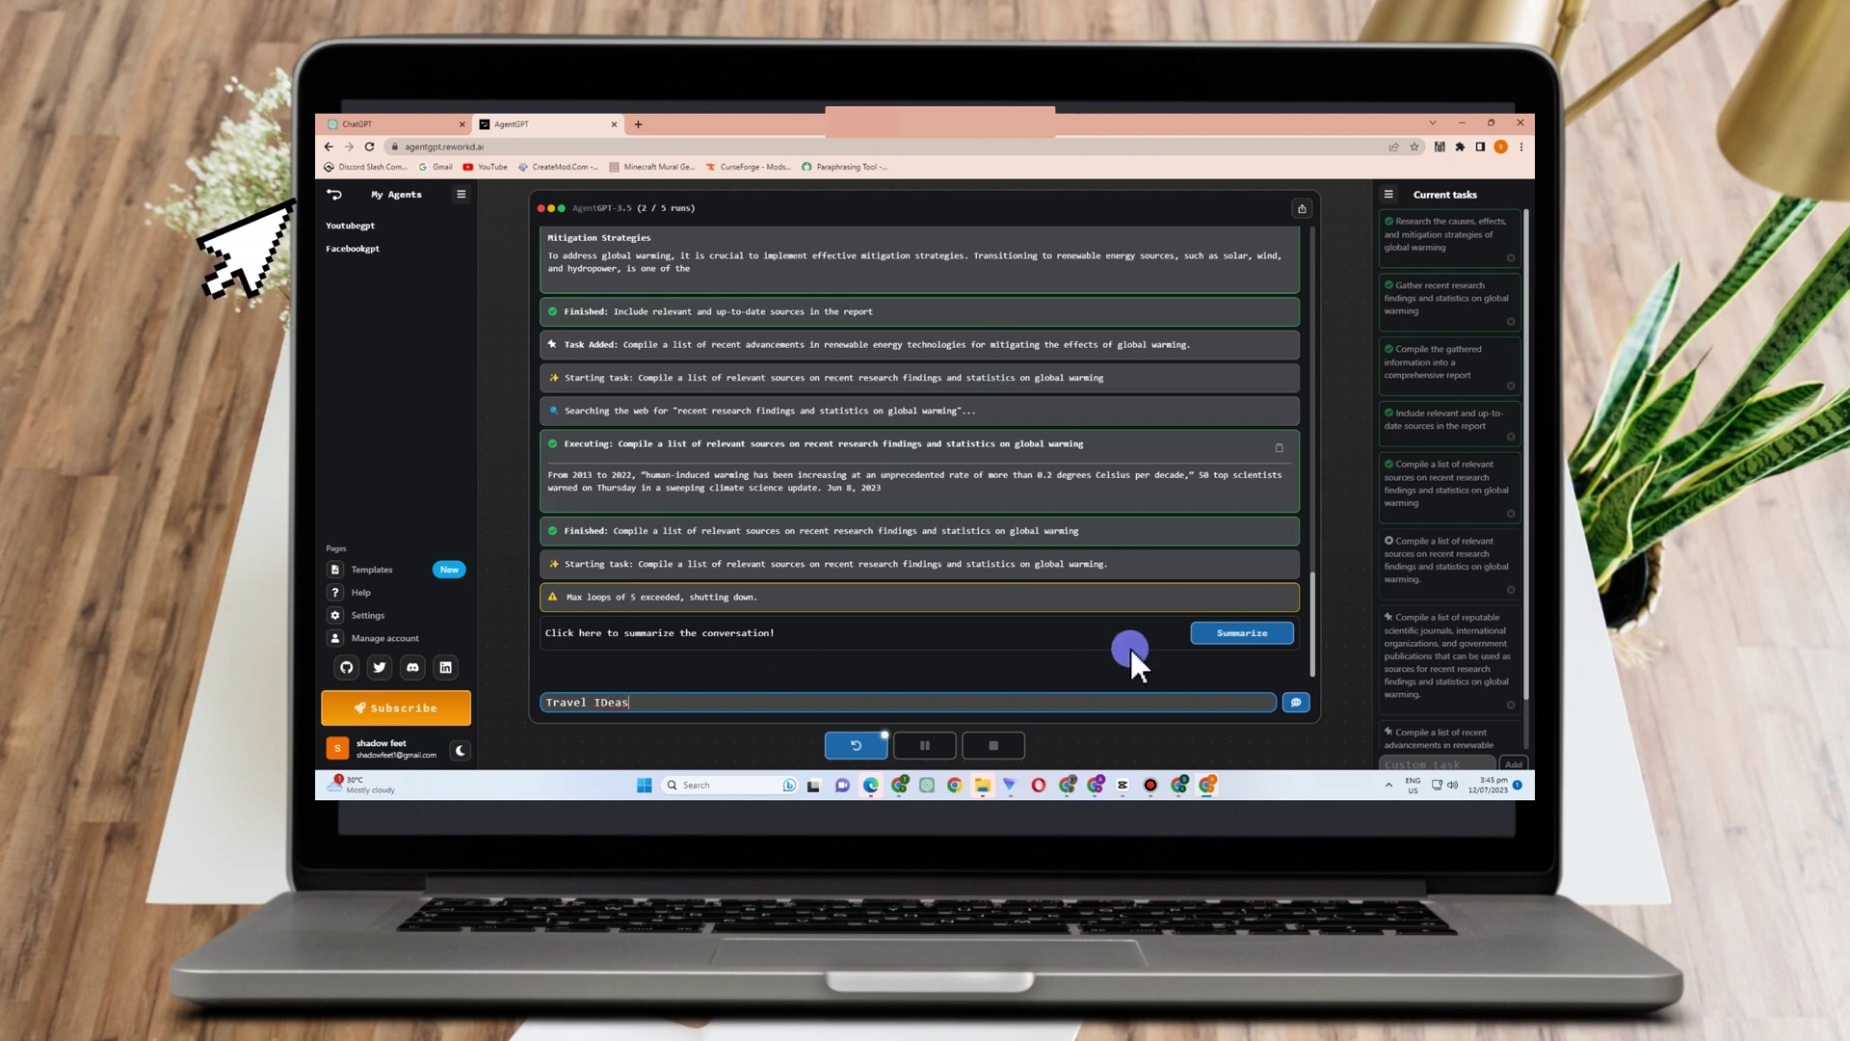
left_click(1286, 700)
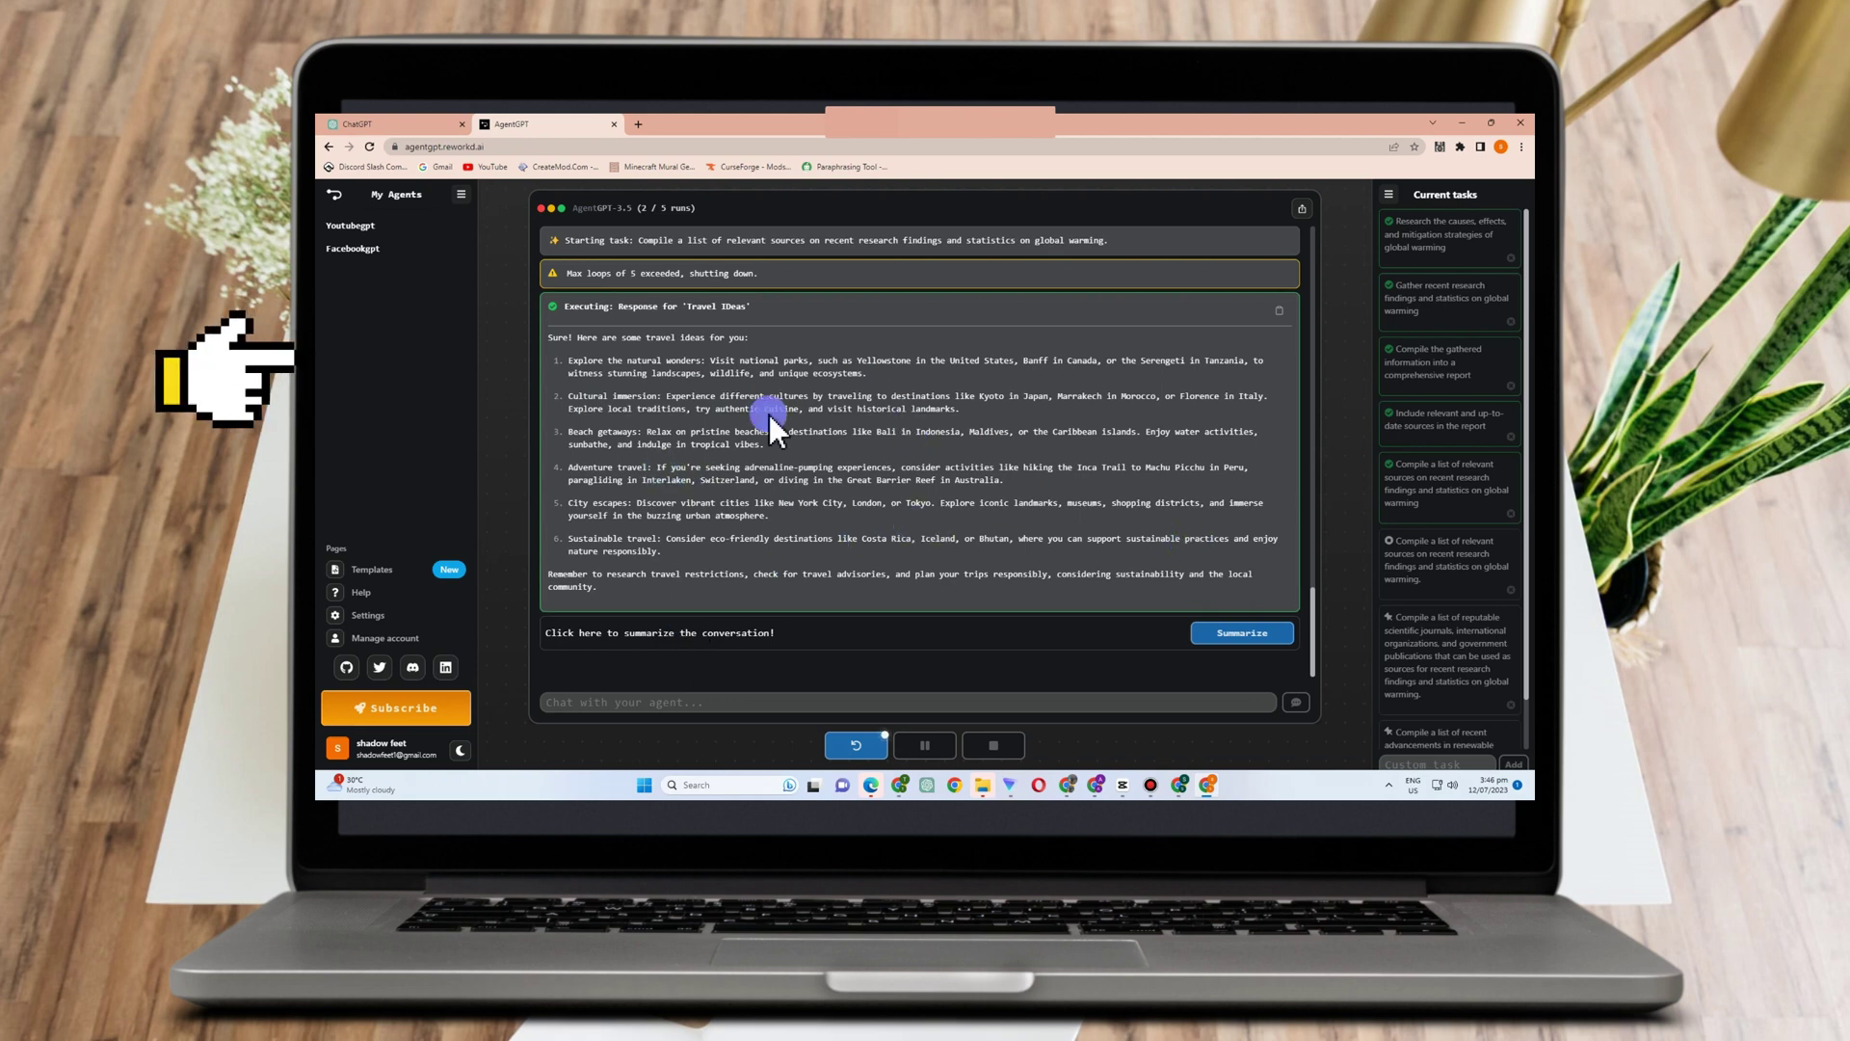
left_click(638, 708)
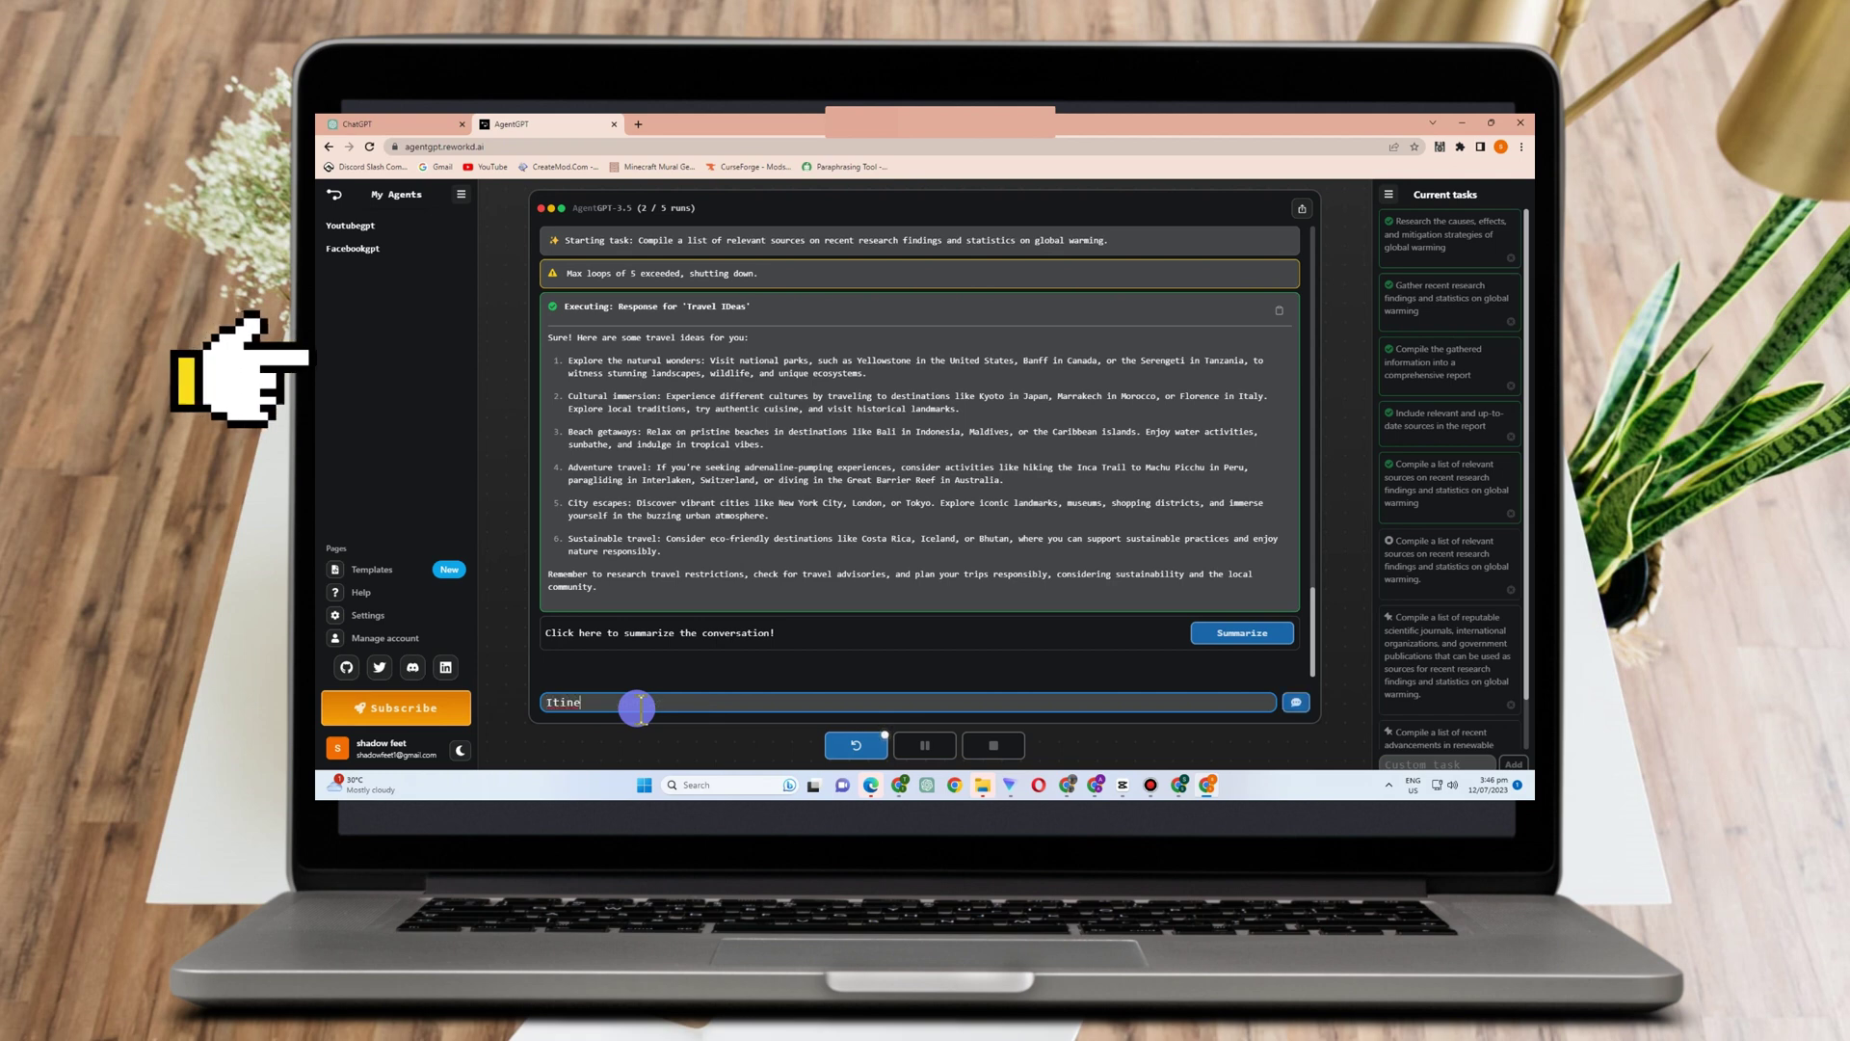
type("Itinerar")
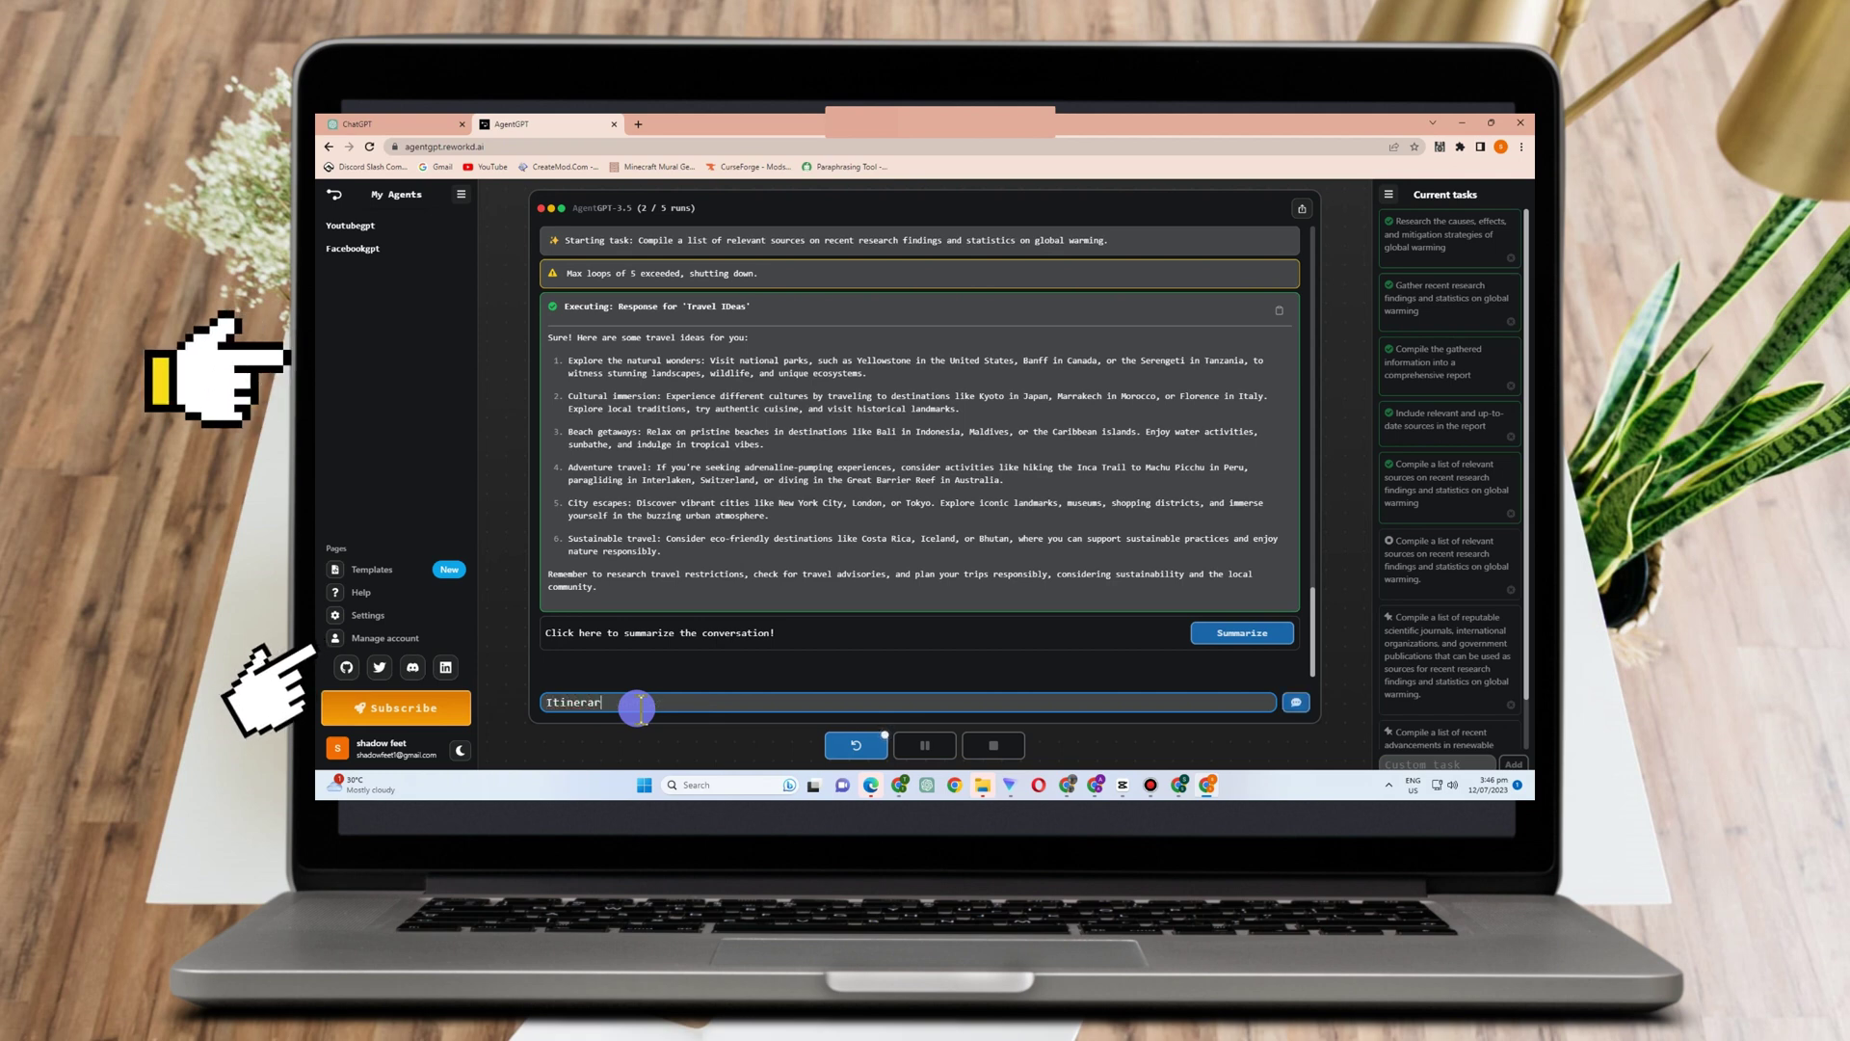
type("y for")
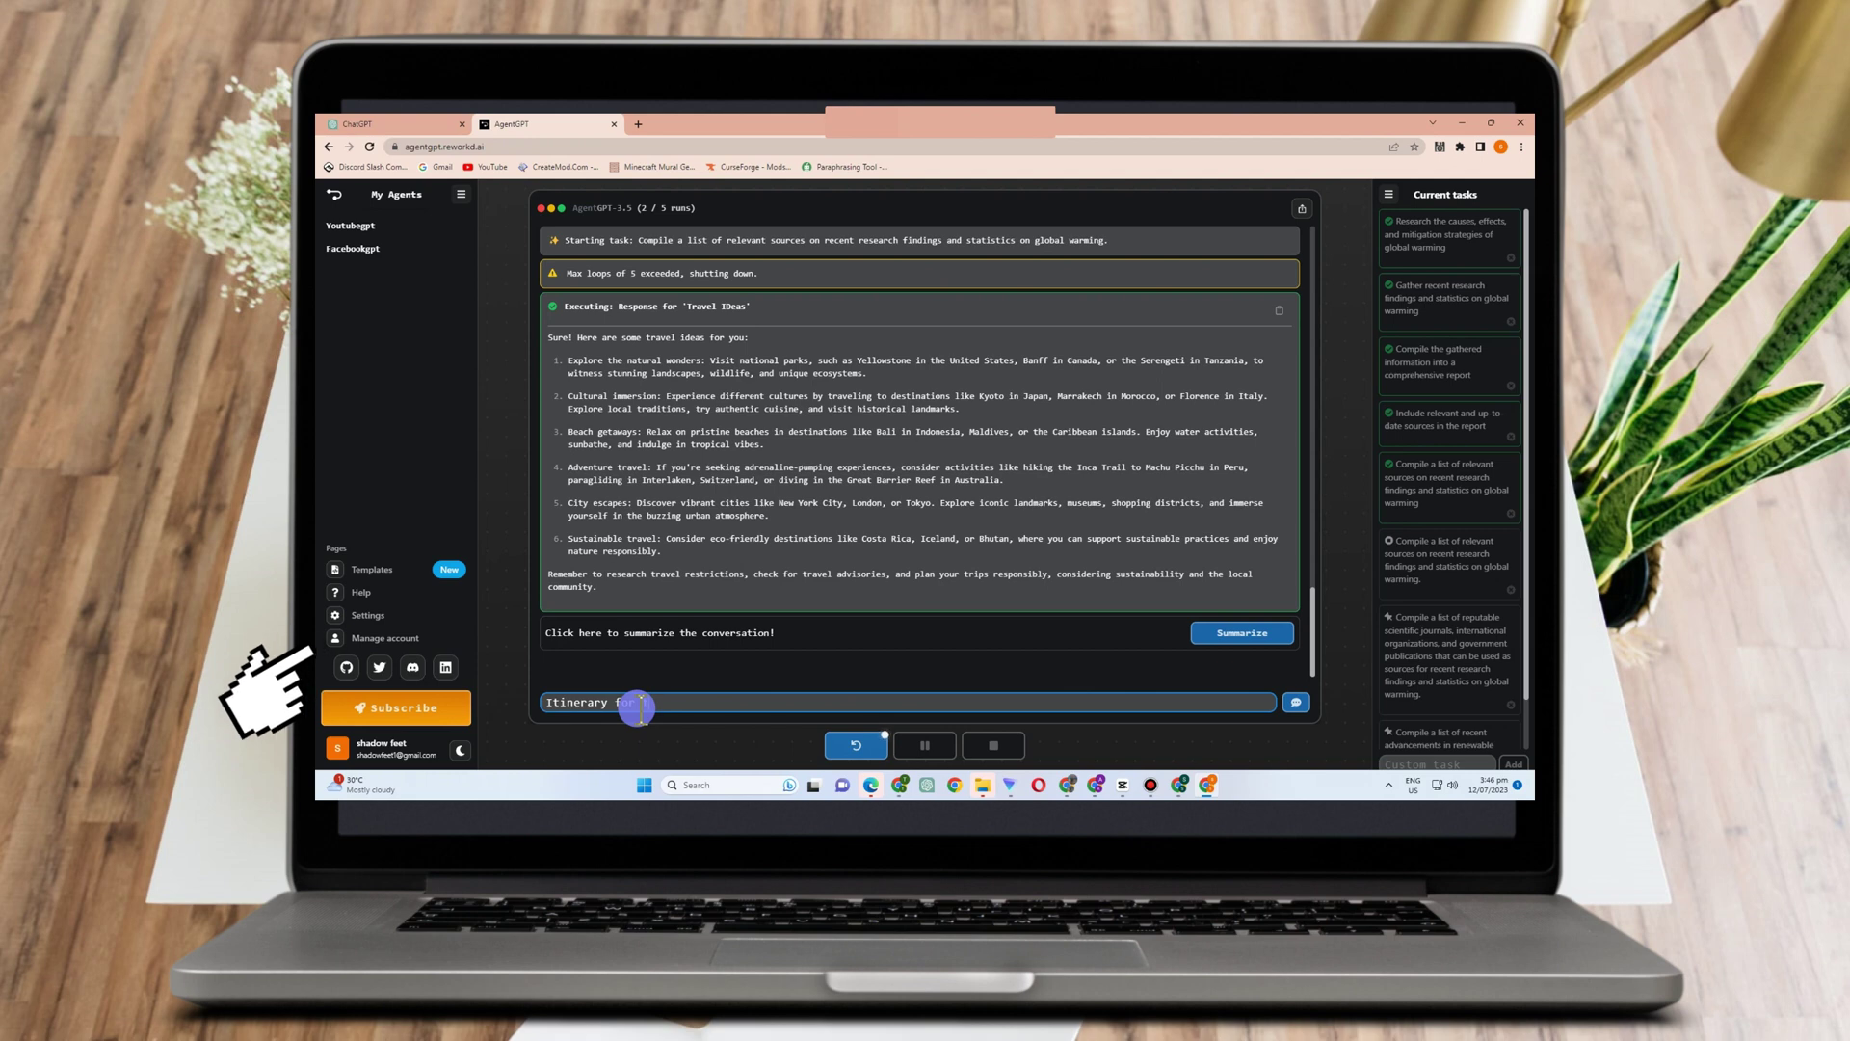
type(" tri")
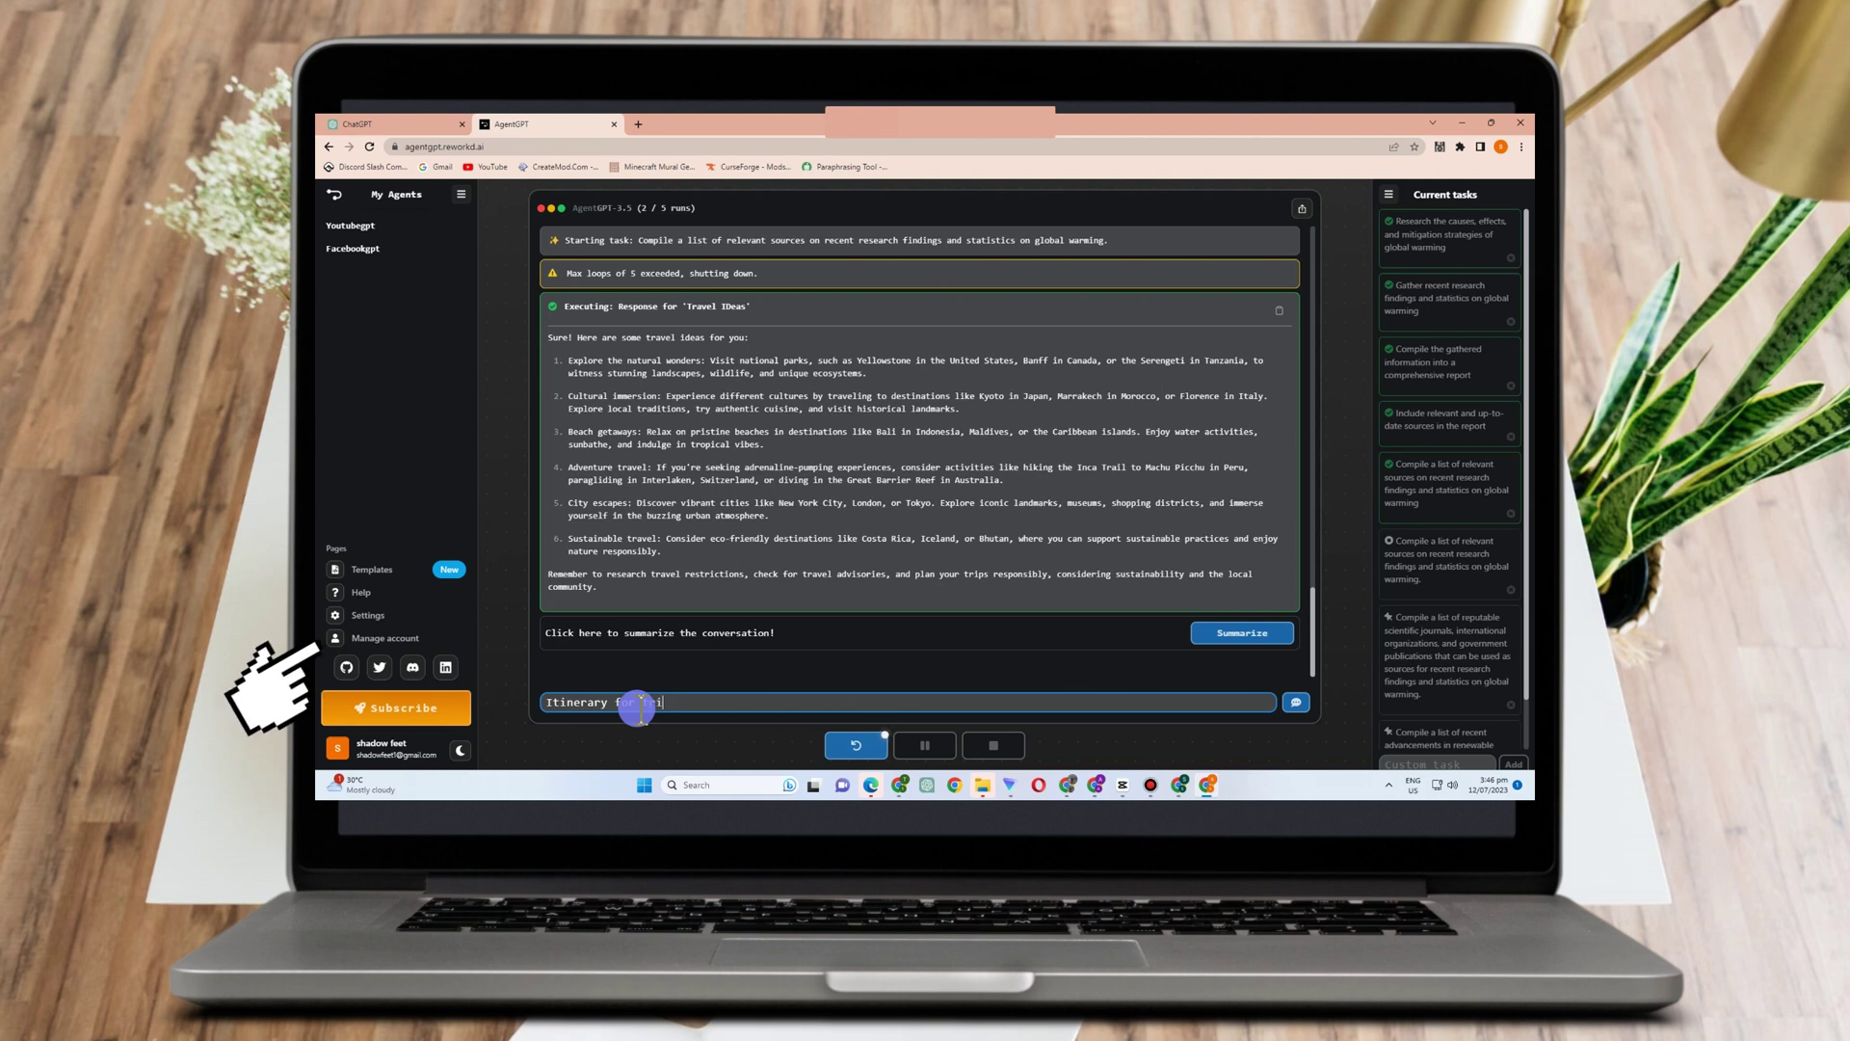
type("p to thai")
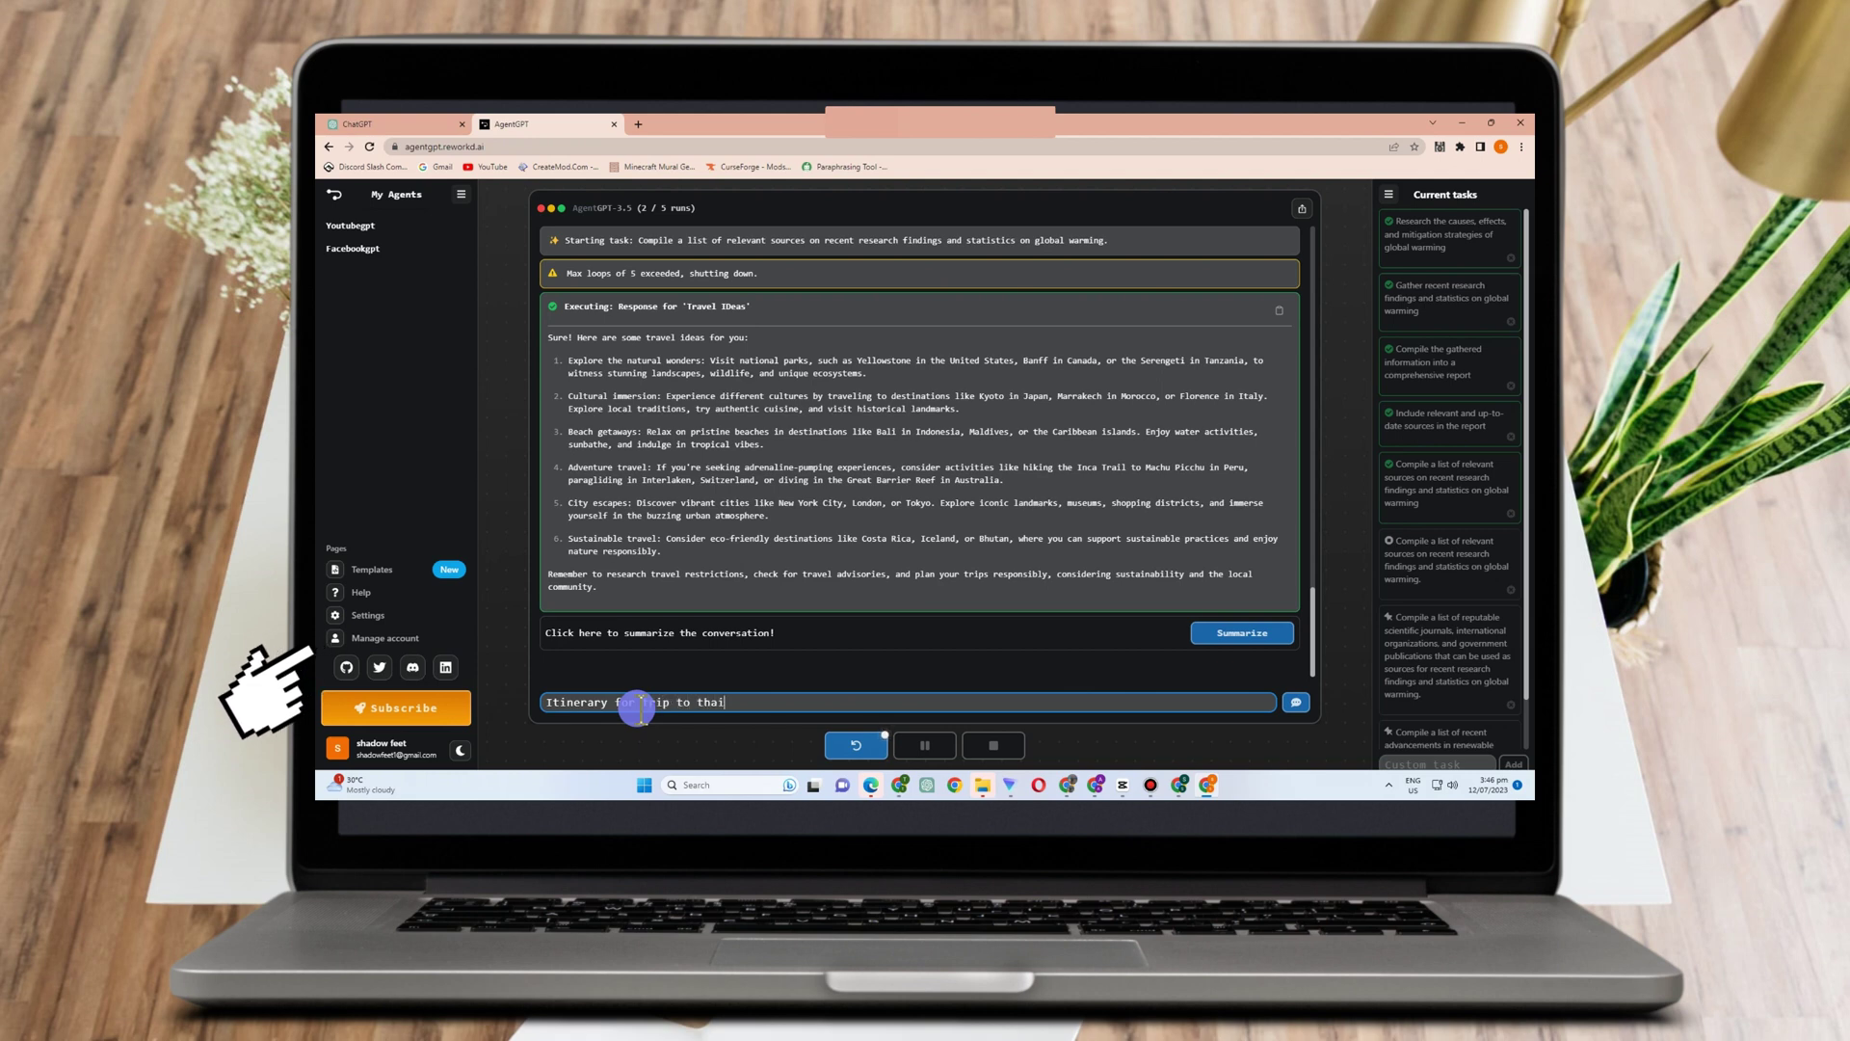
type("lam")
key("BackSpace")
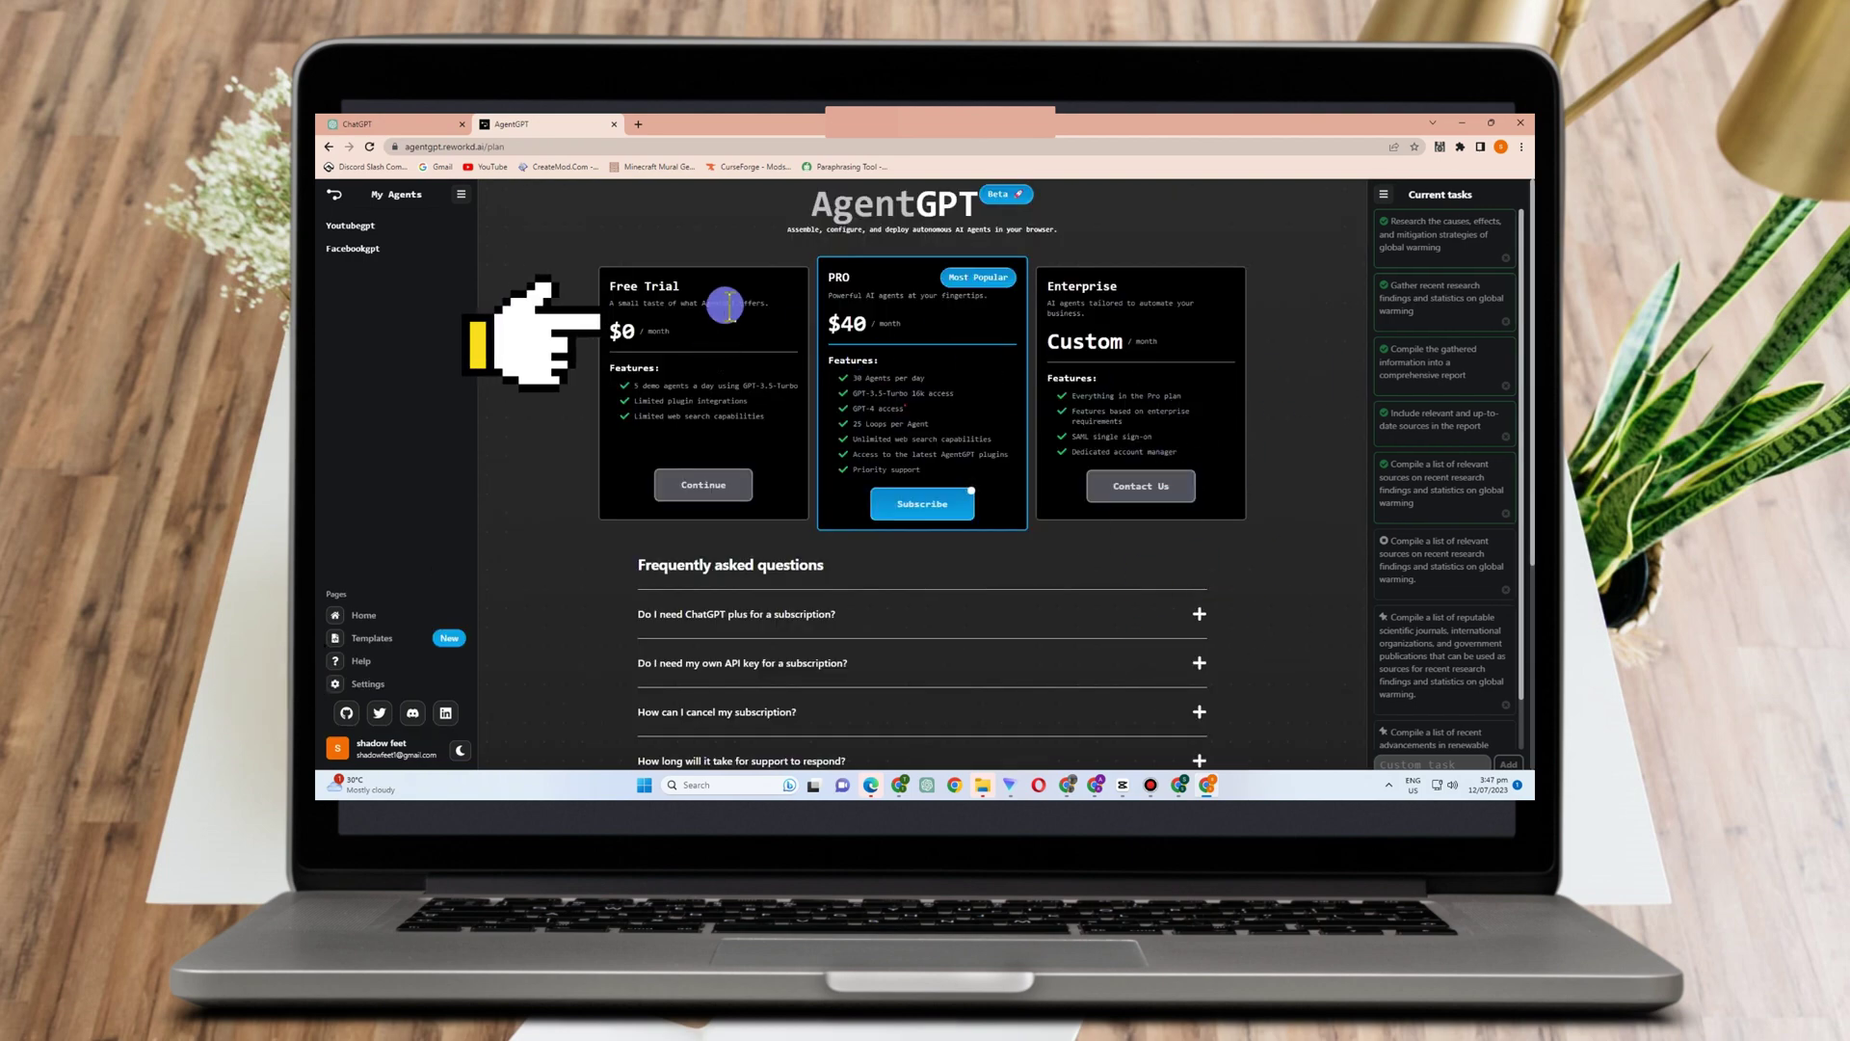
Step: Browse the Free Trial, PRO and Enterprise plans and FAQ, collapsing and reopening the sidebar
scroll(1106, 694, "down", 3)
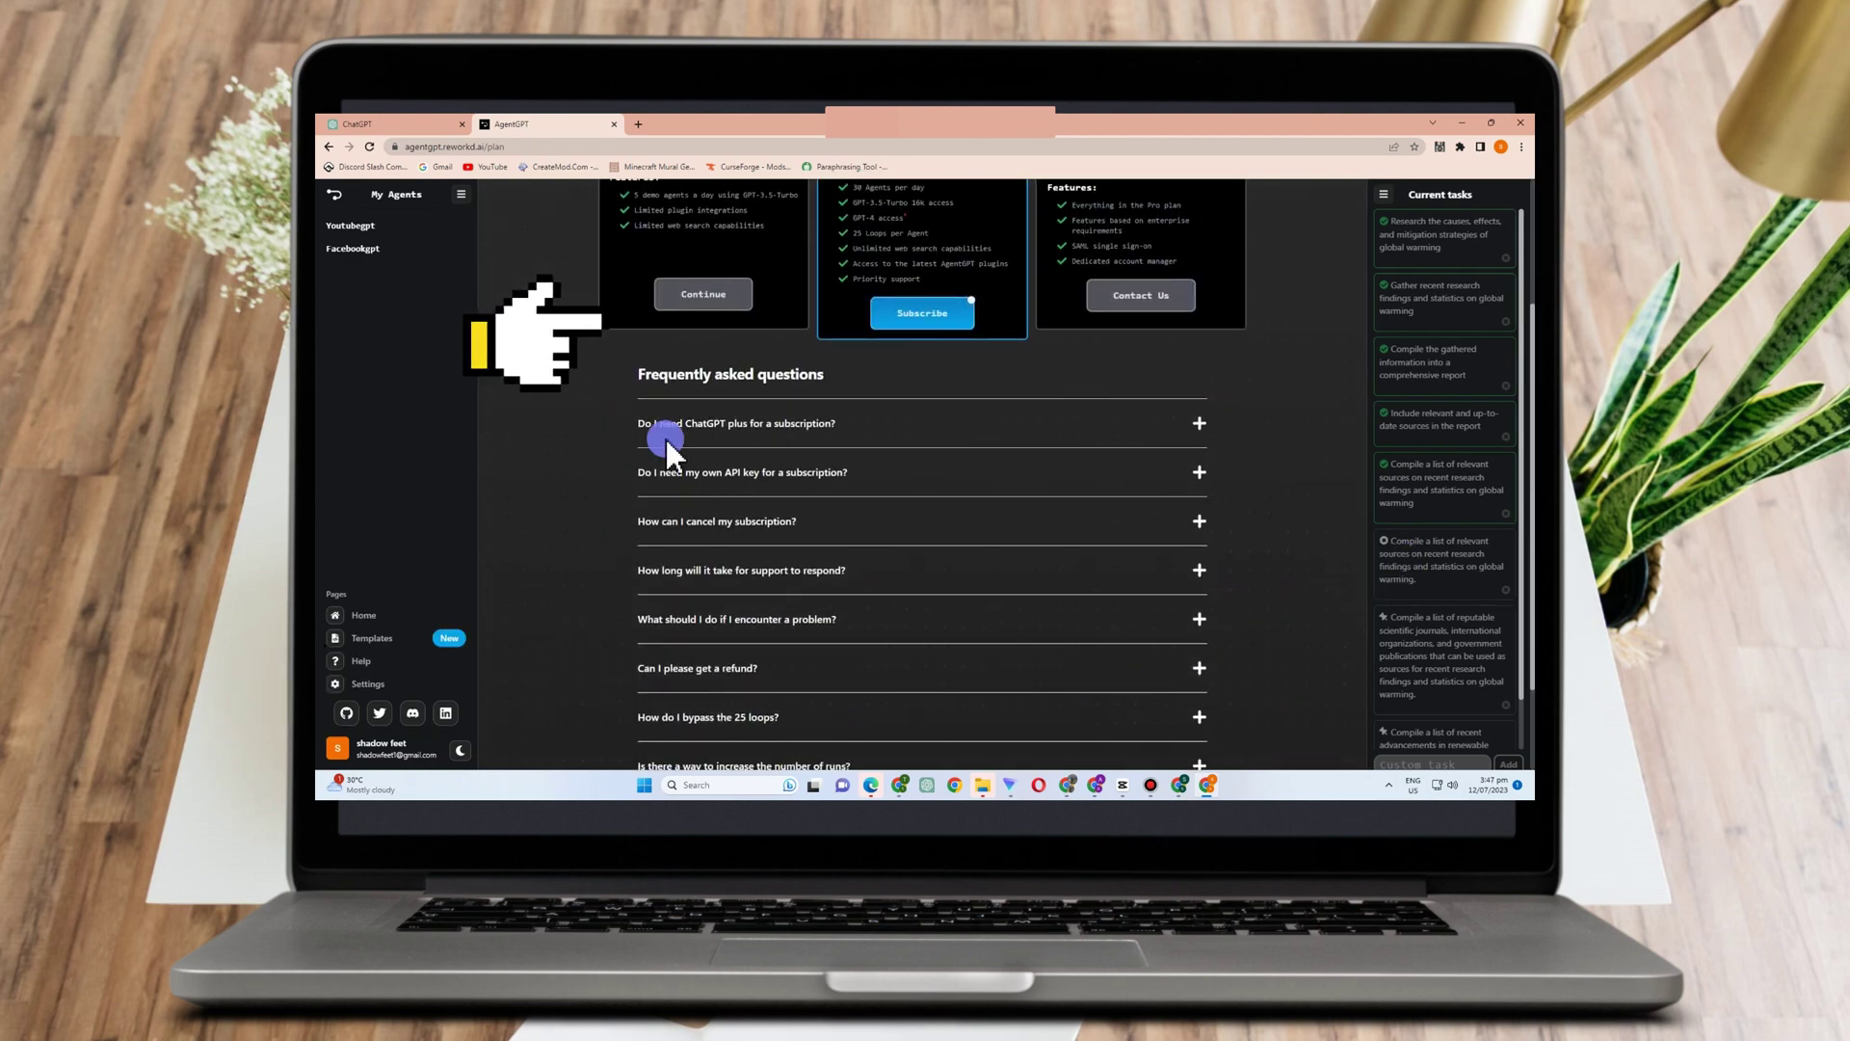
scroll(1024, 576, "up", 3)
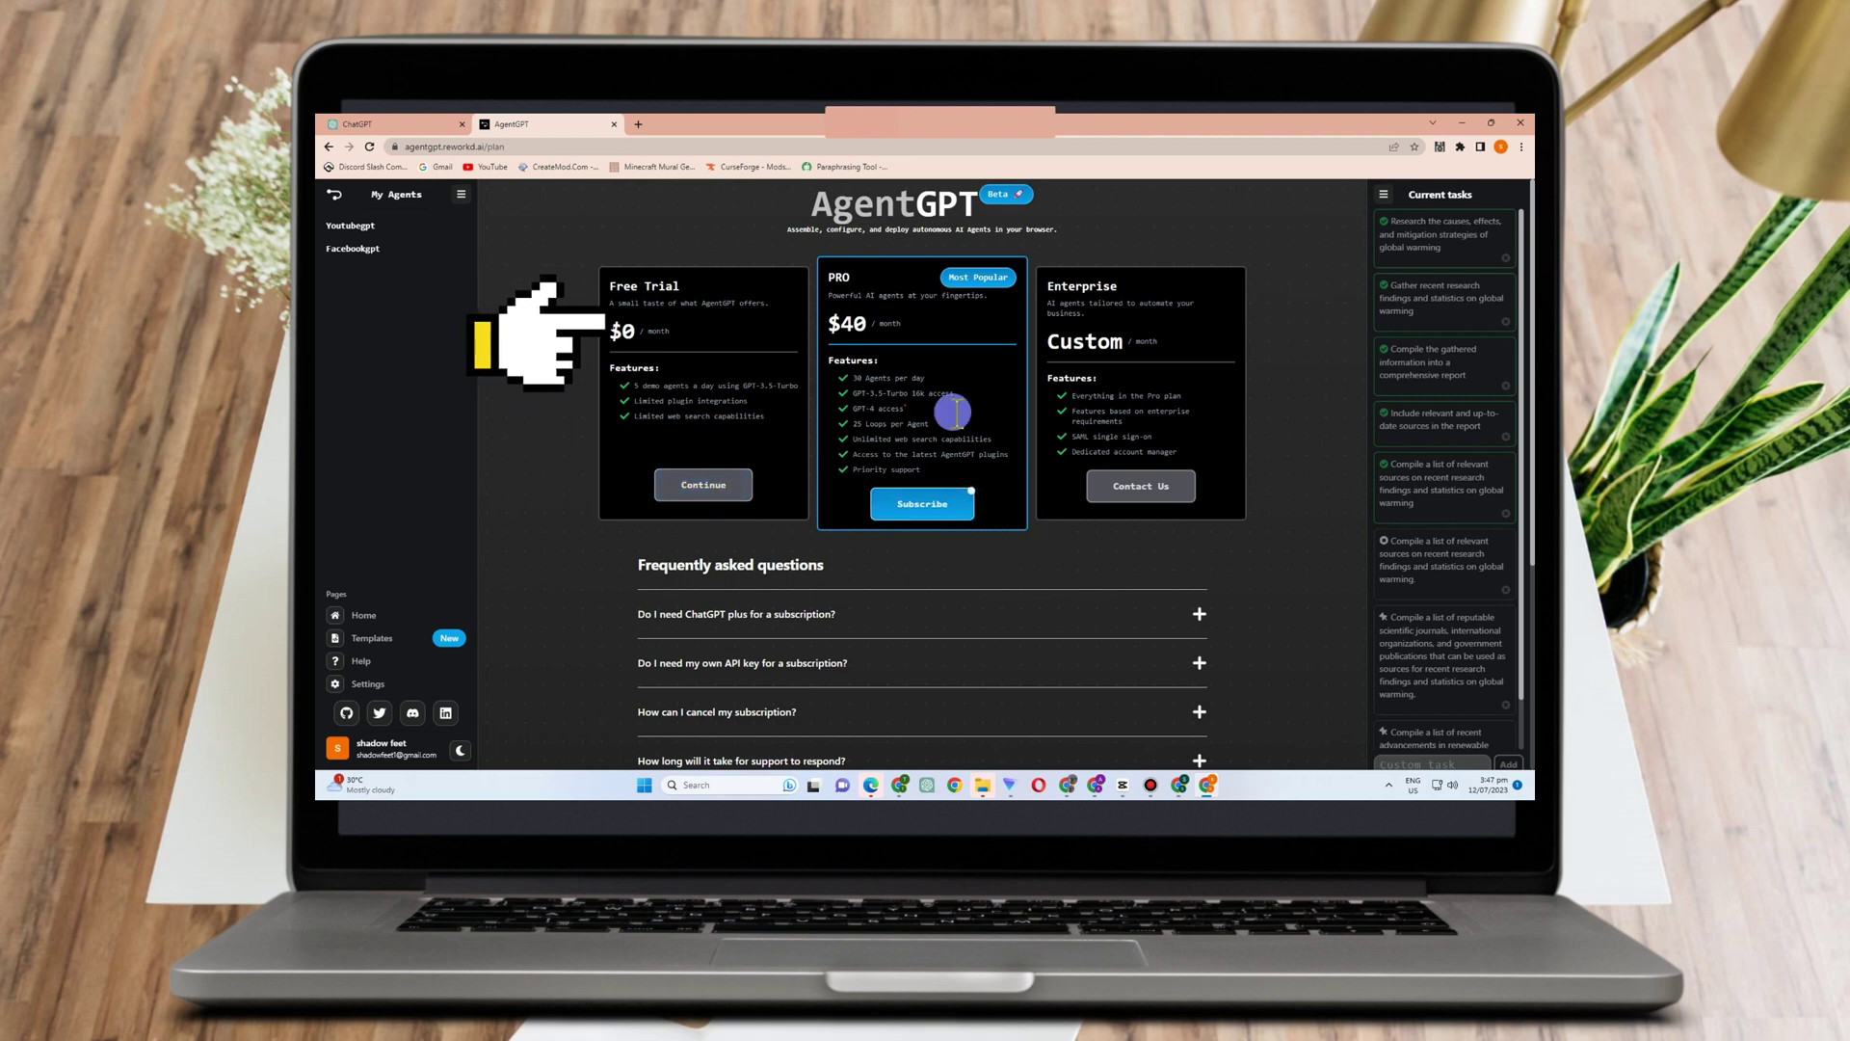
scroll(405, 722, "down", 3)
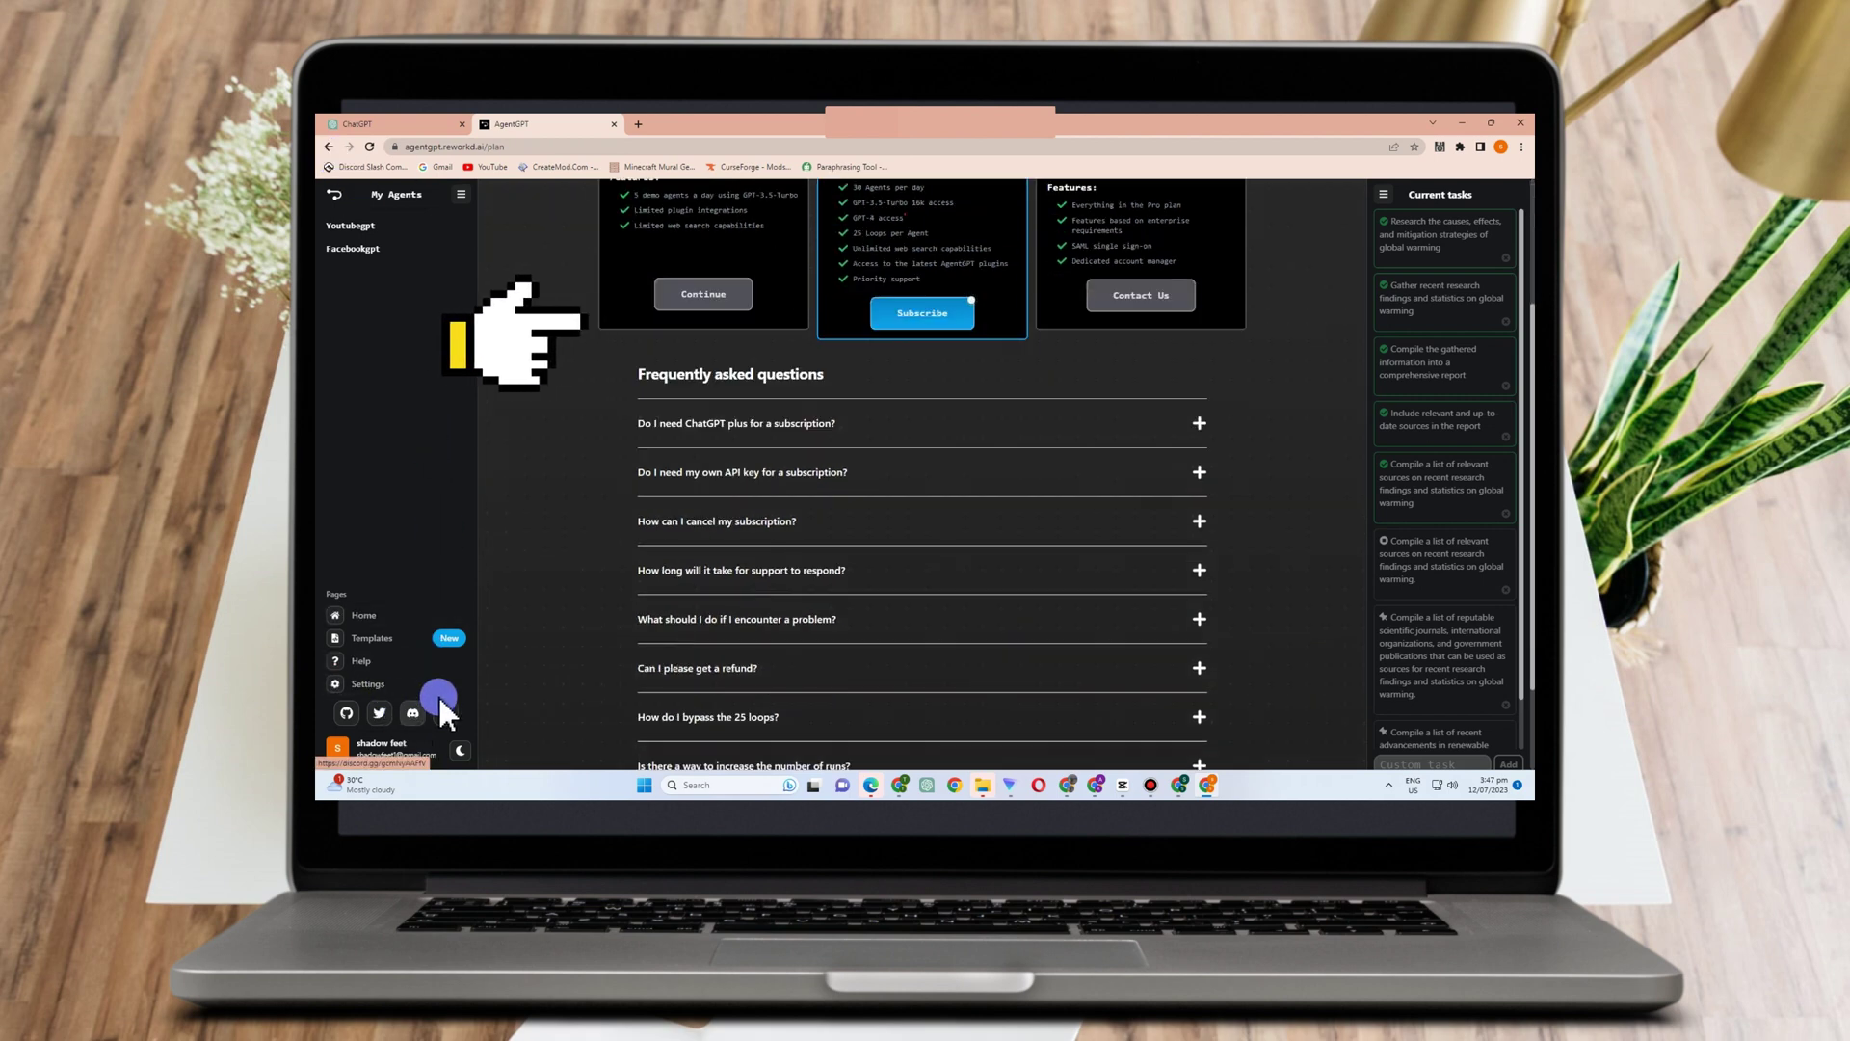
scroll(392, 305, "up", 3)
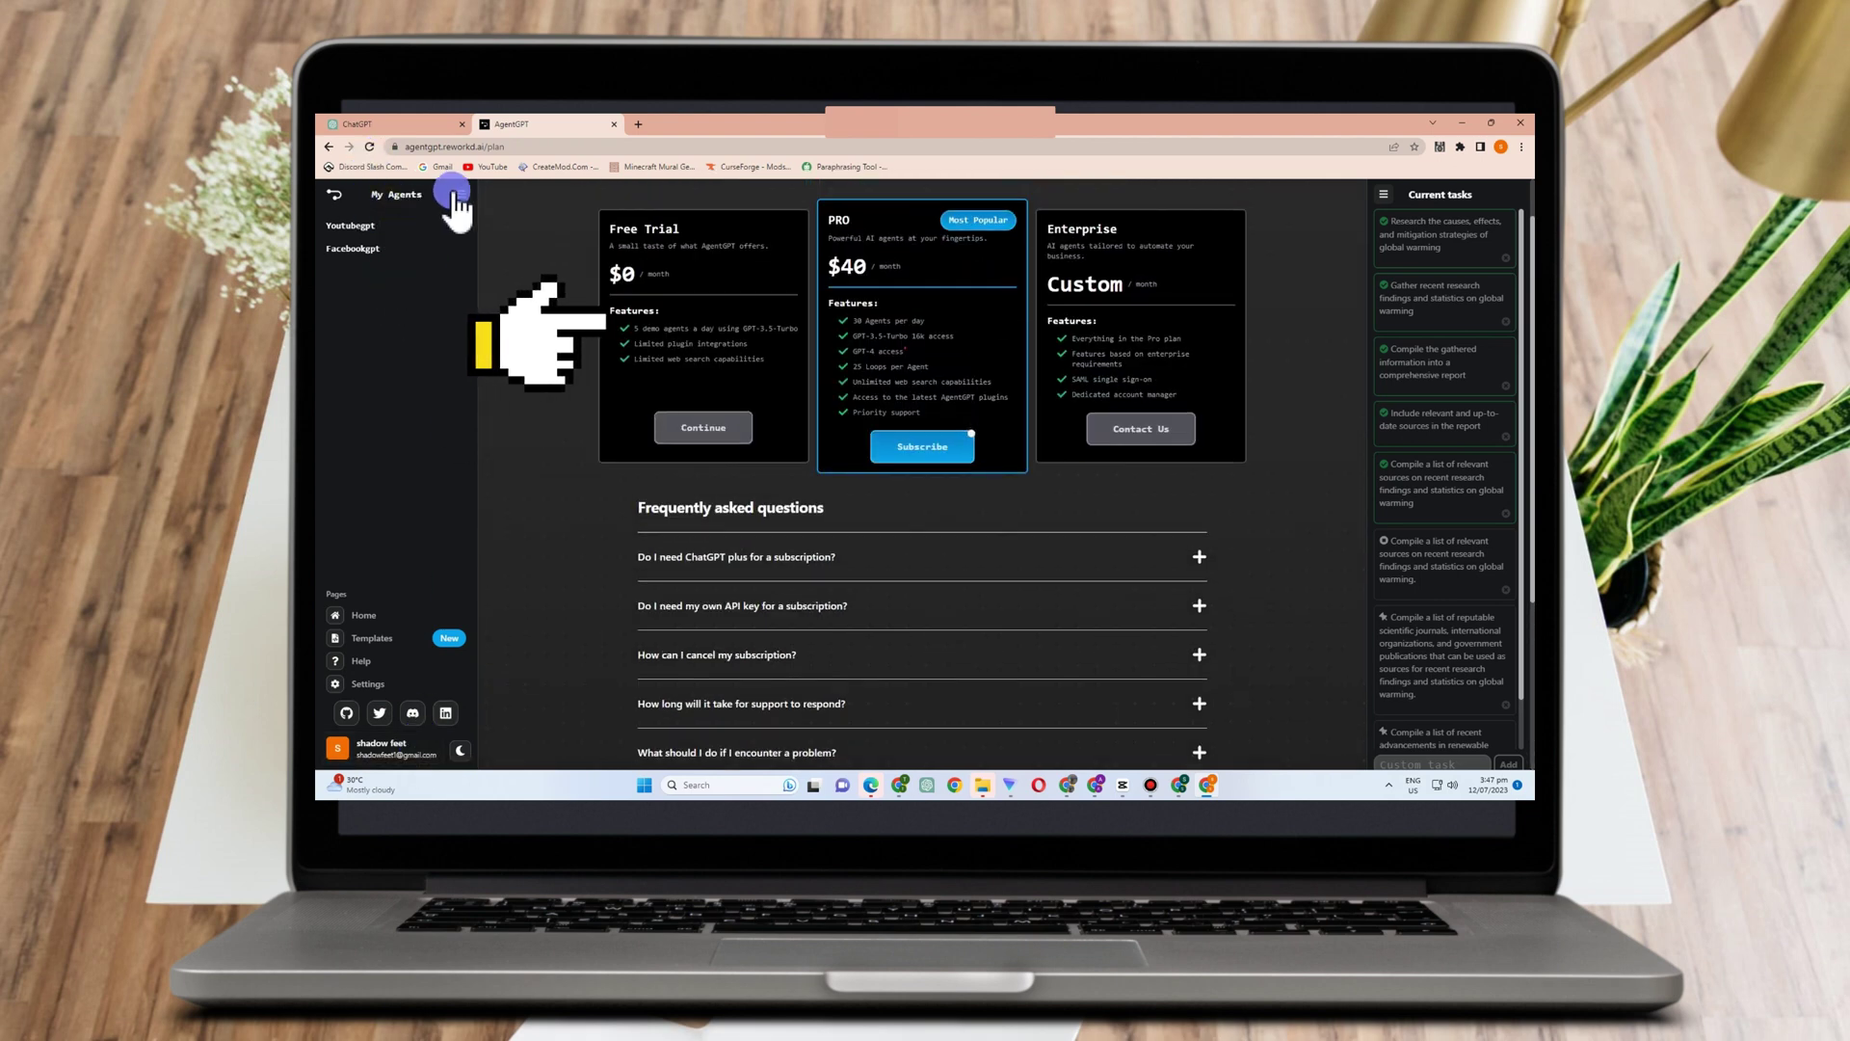
left_click(464, 192)
scroll(626, 443, "down", 1)
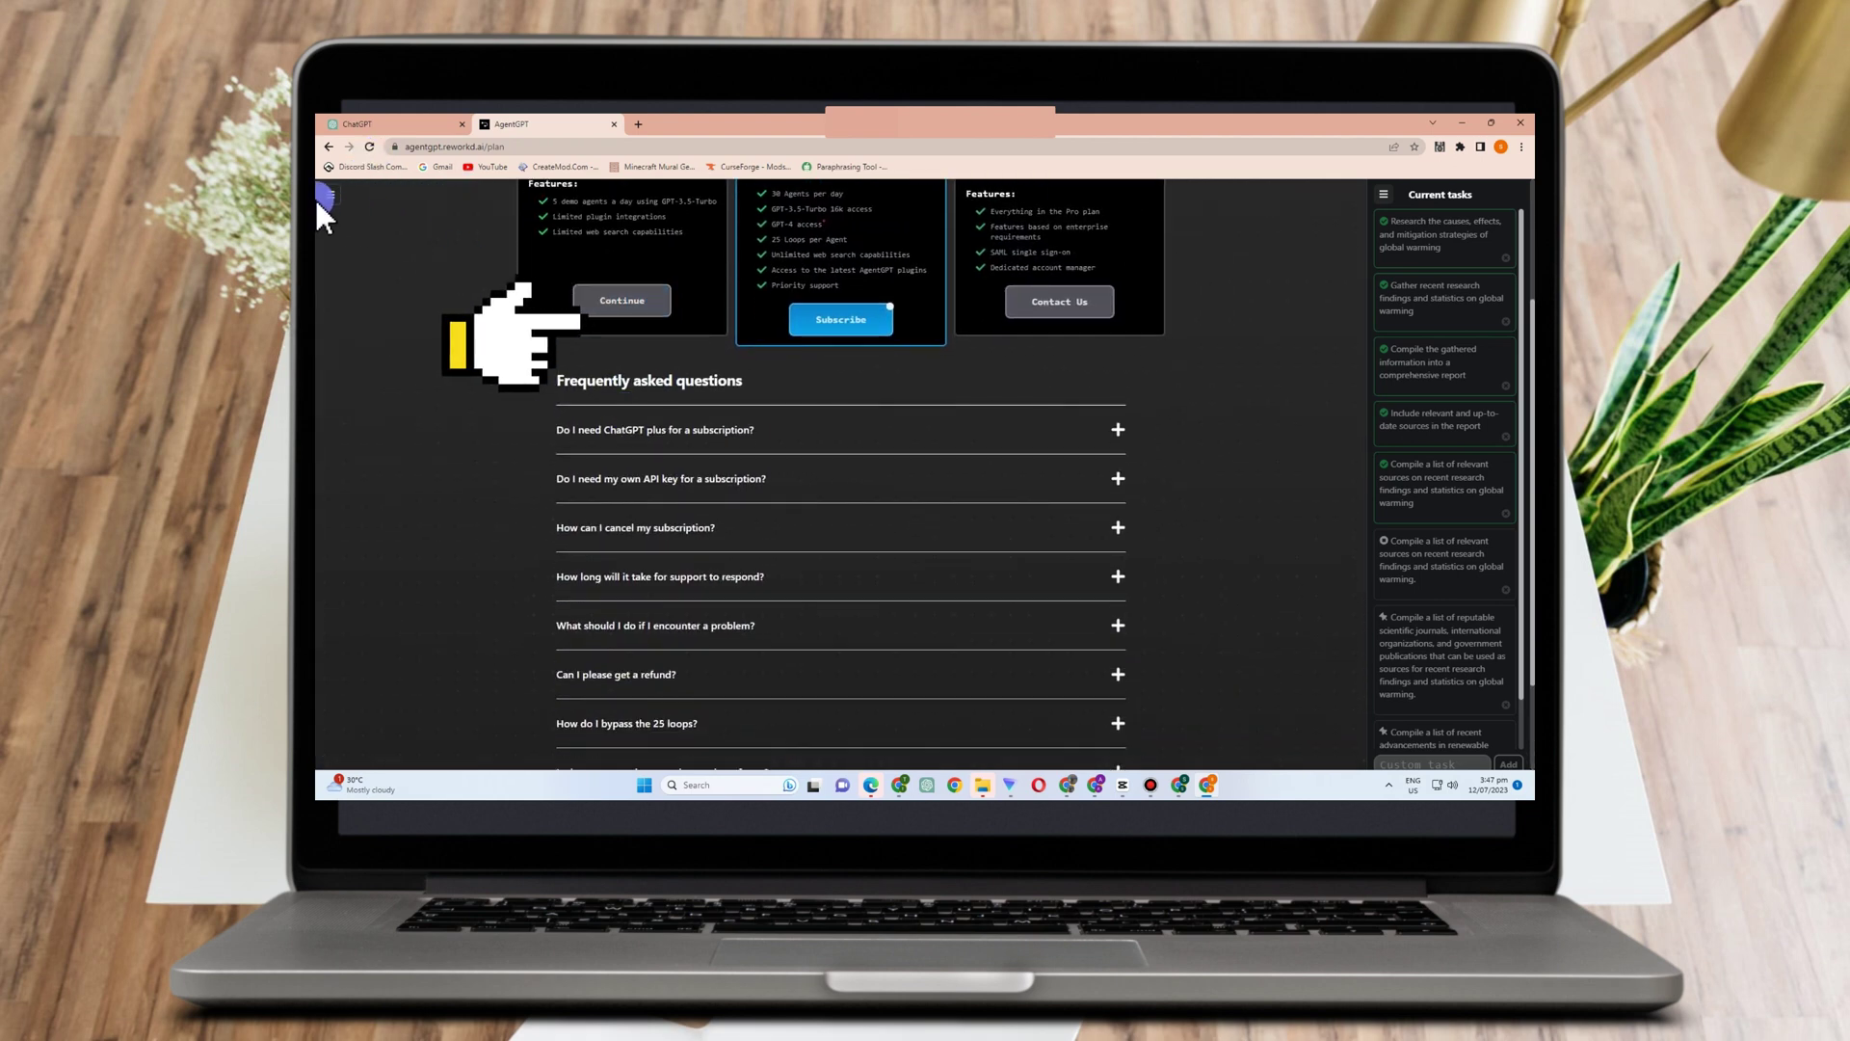
left_click(327, 196)
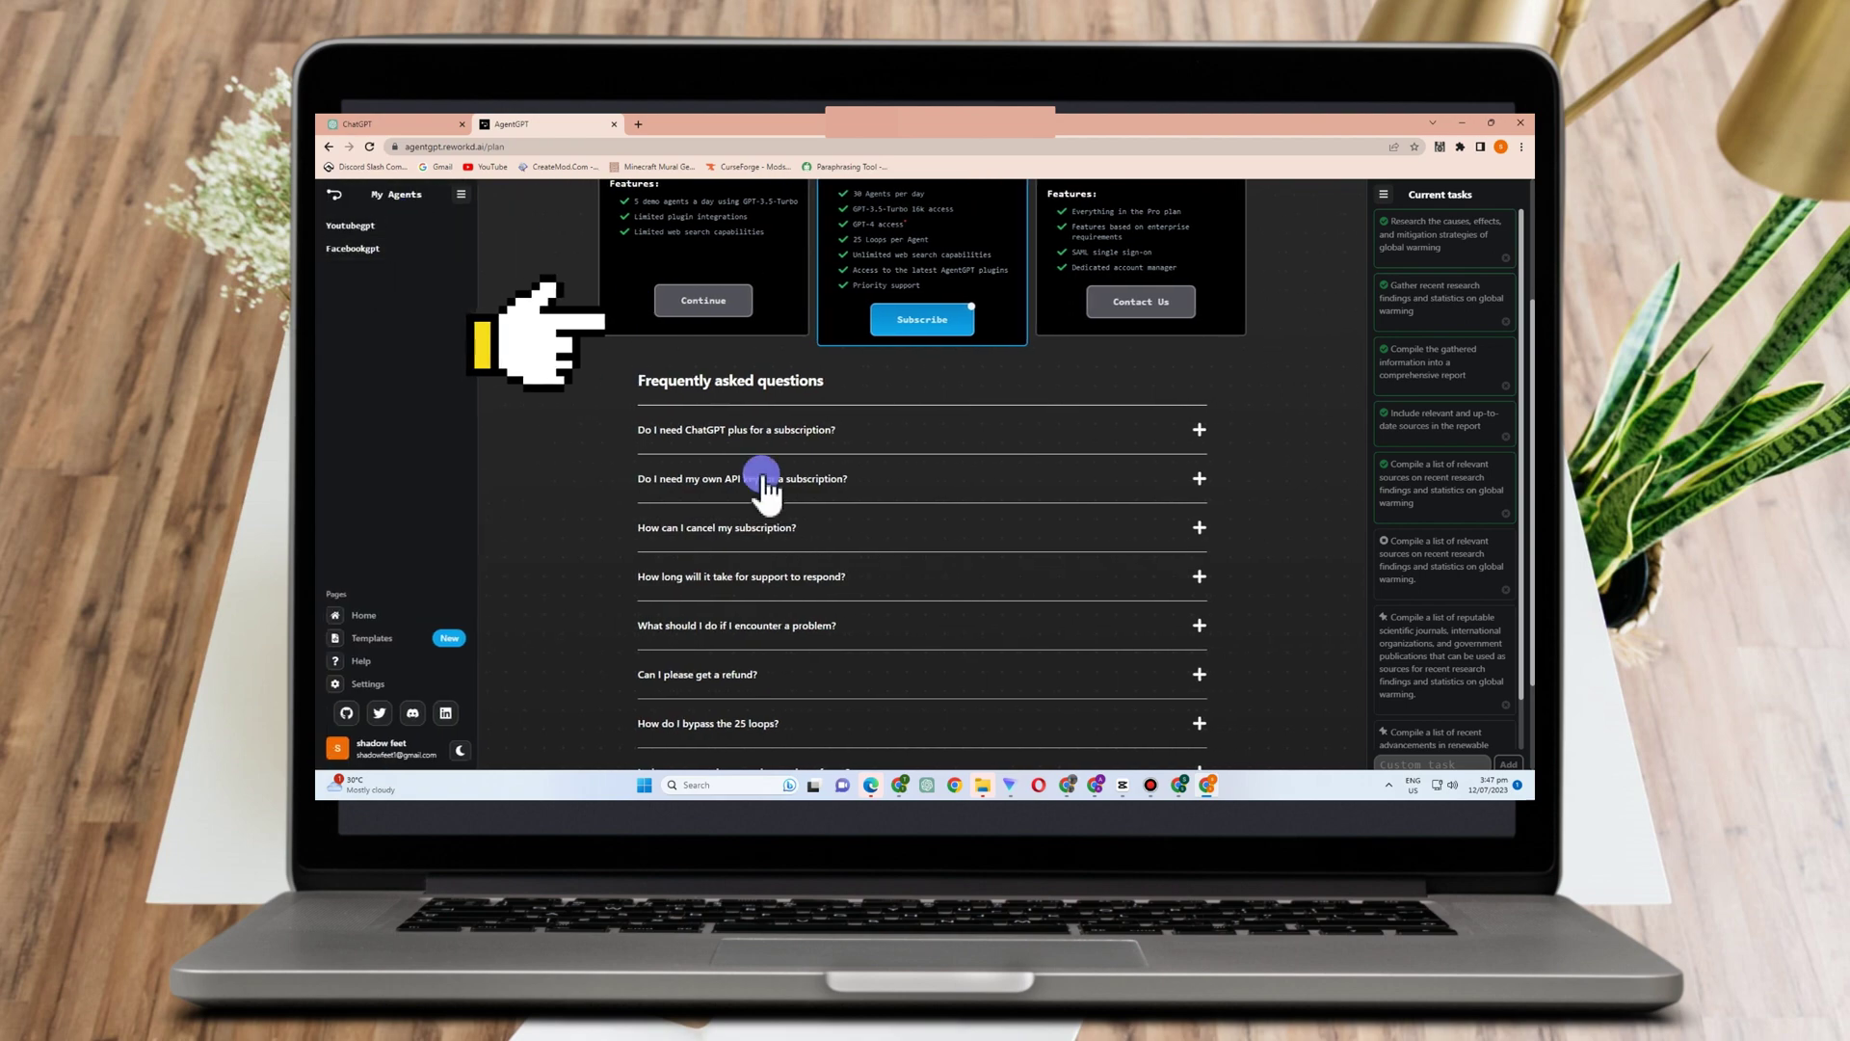
scroll(592, 403, "up", 1)
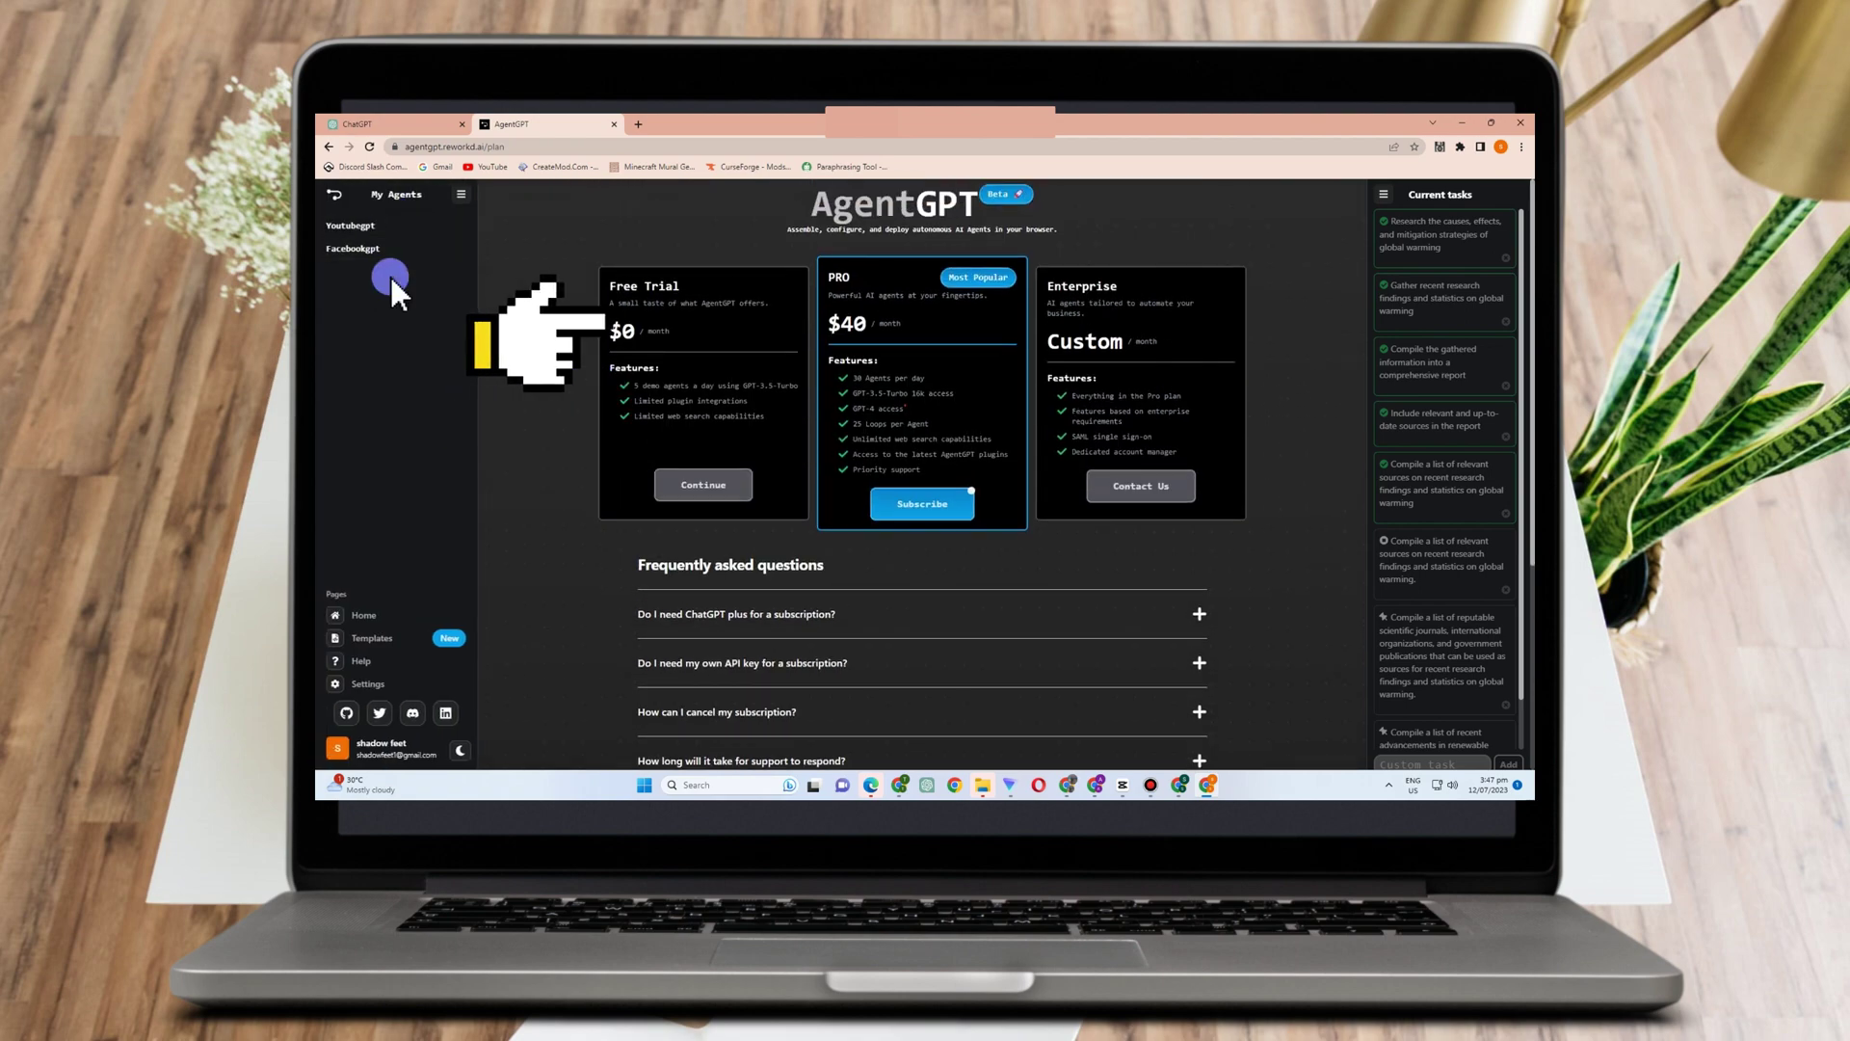
Step: Show Templates without the current tasks panel and search for 'Socia', then replace it with 'mar'
left_click(371, 638)
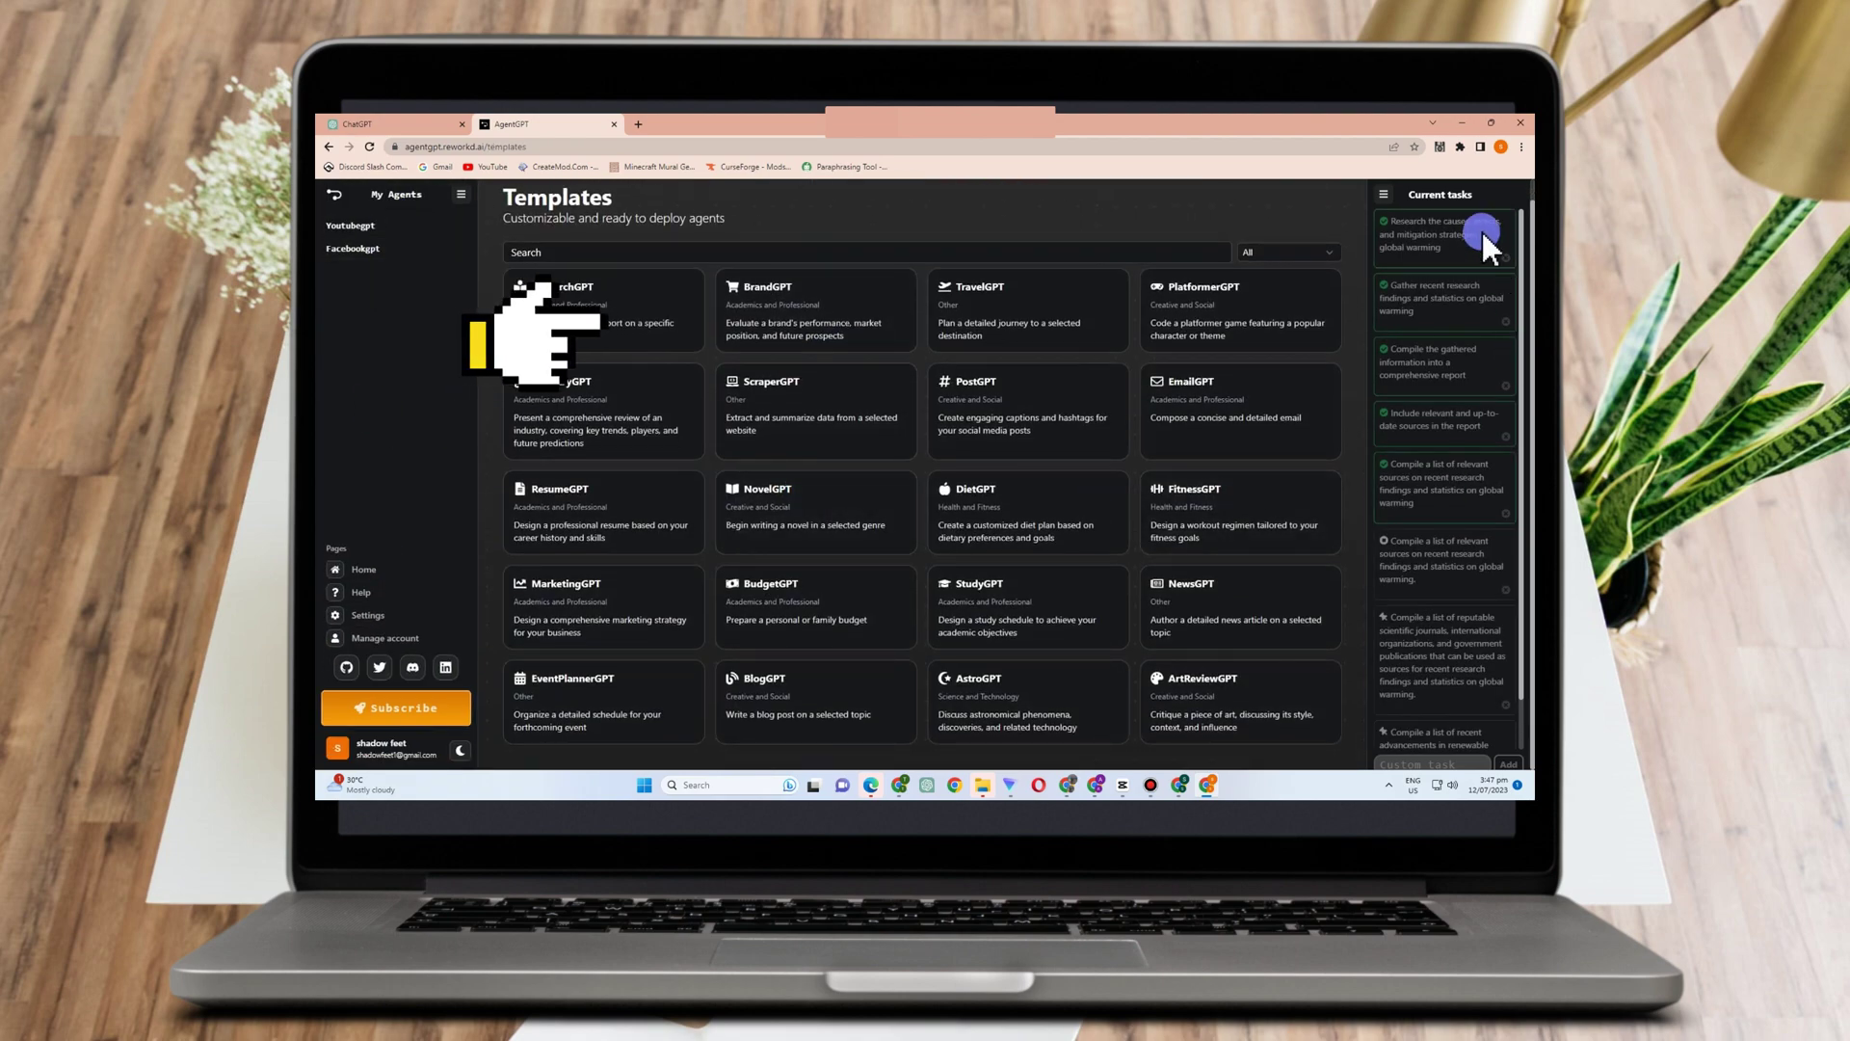
left_click(1384, 195)
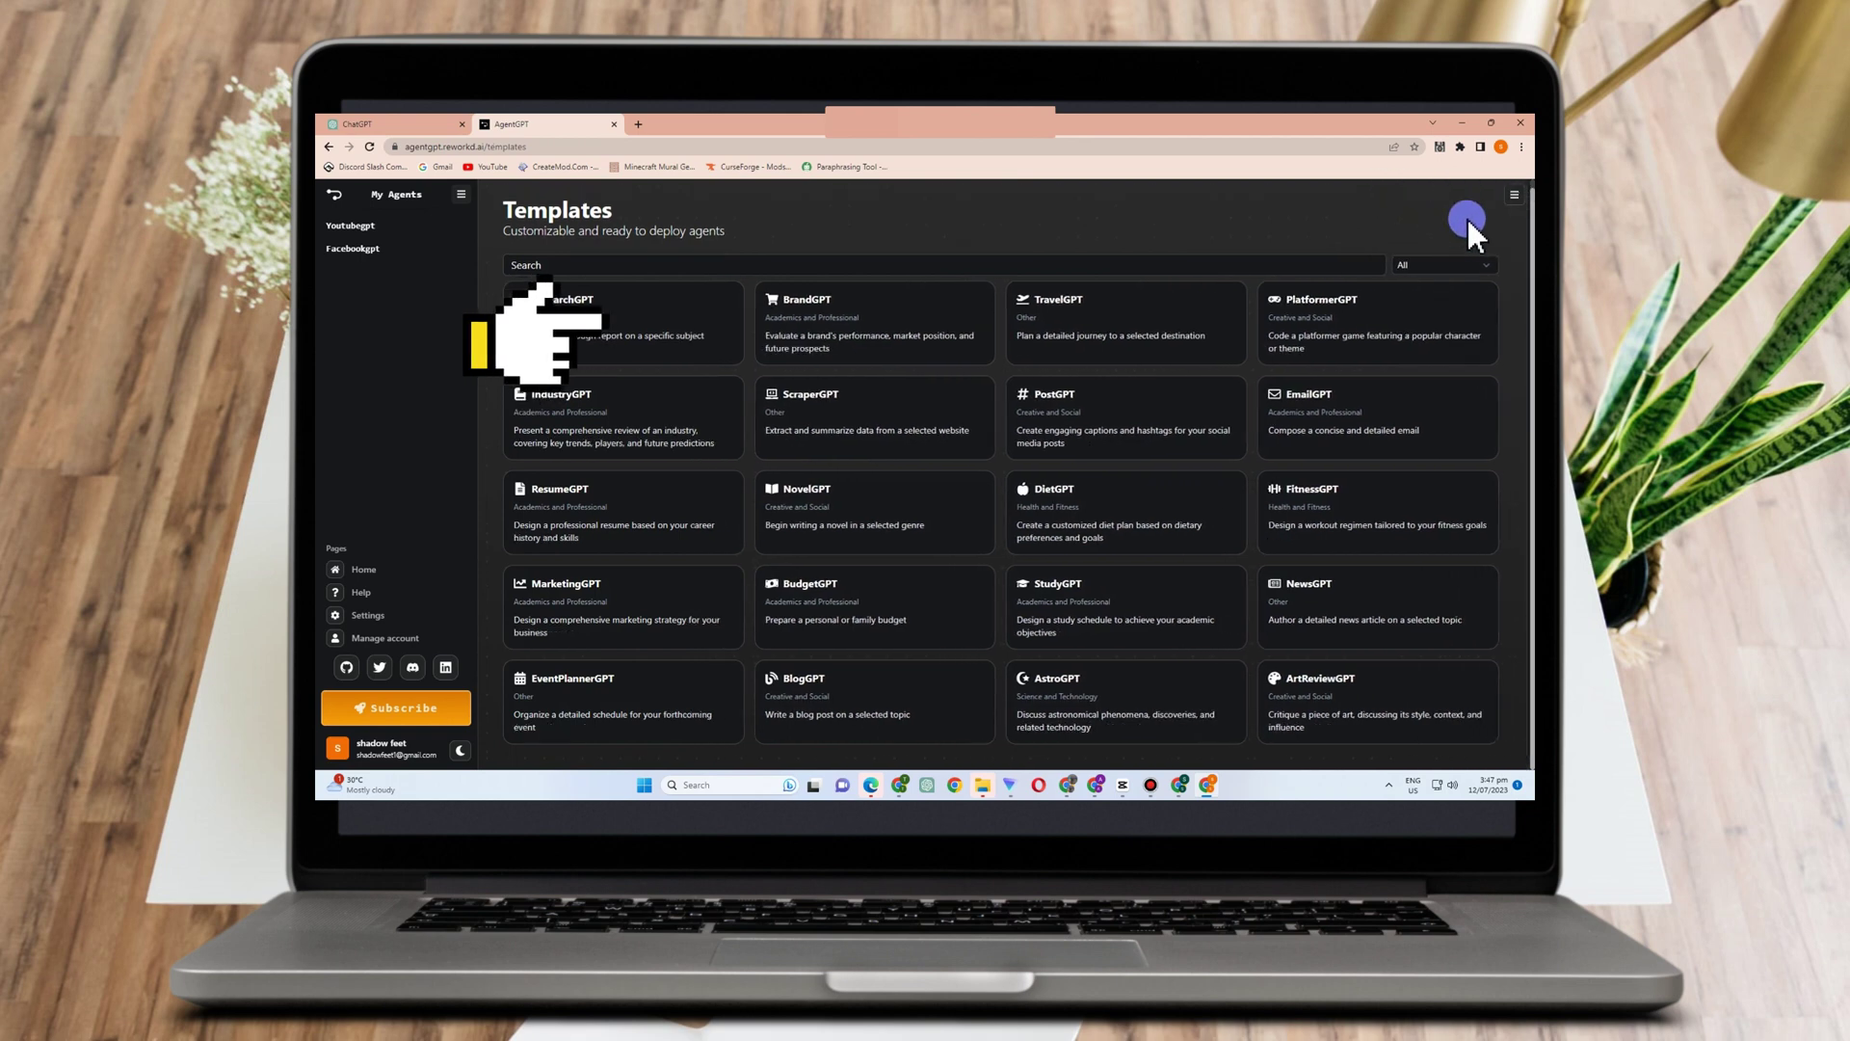
left_click(712, 264)
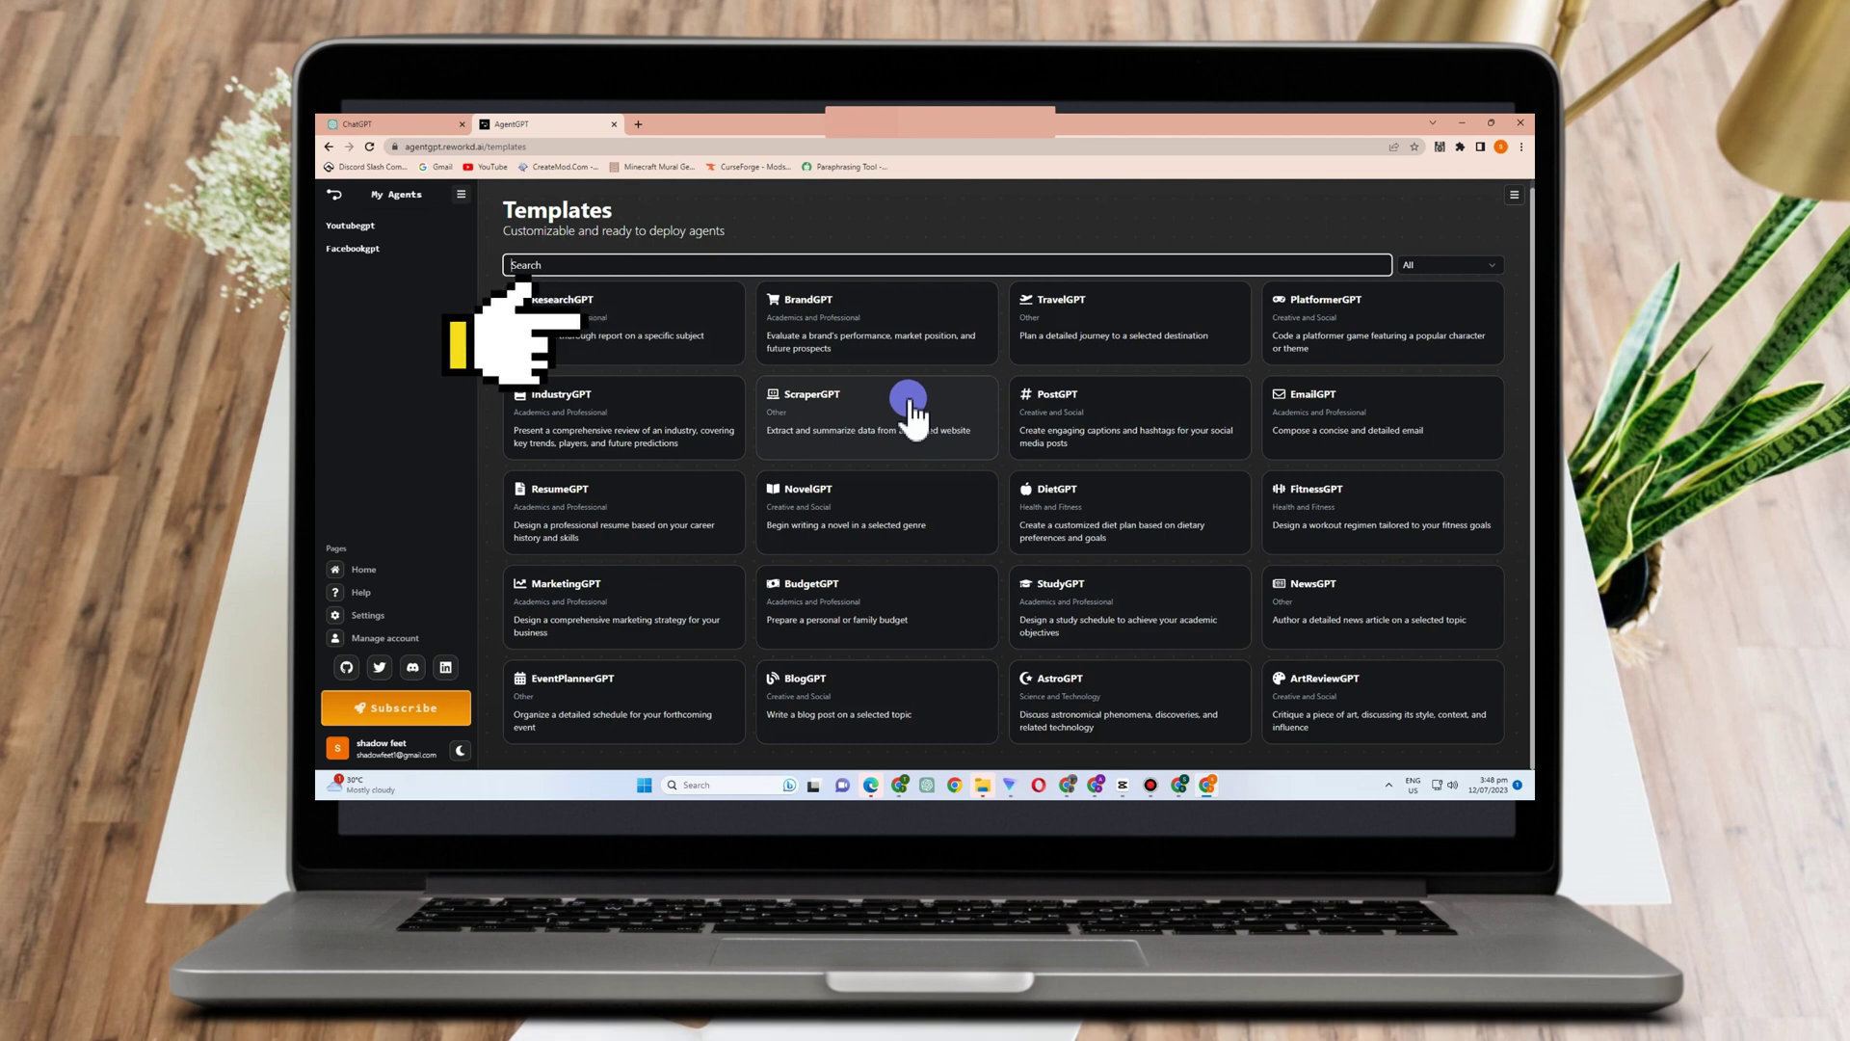
type("So")
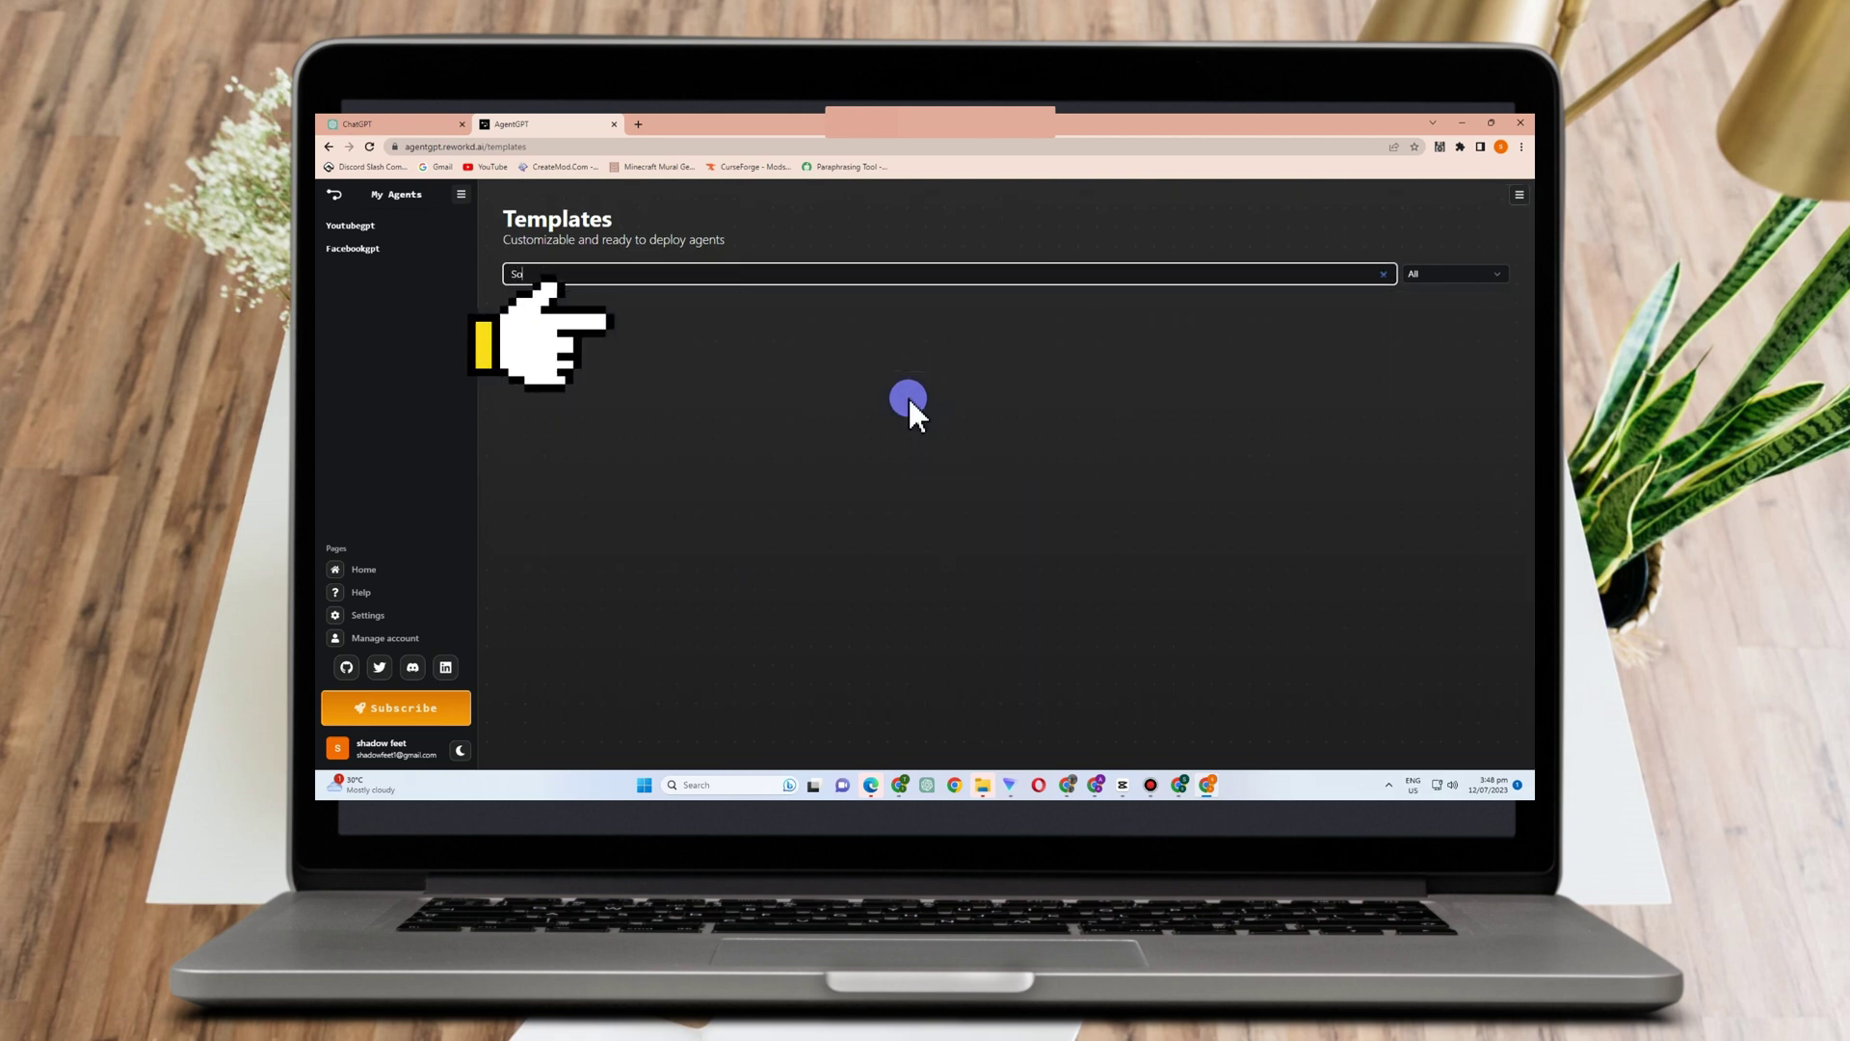
type("cia")
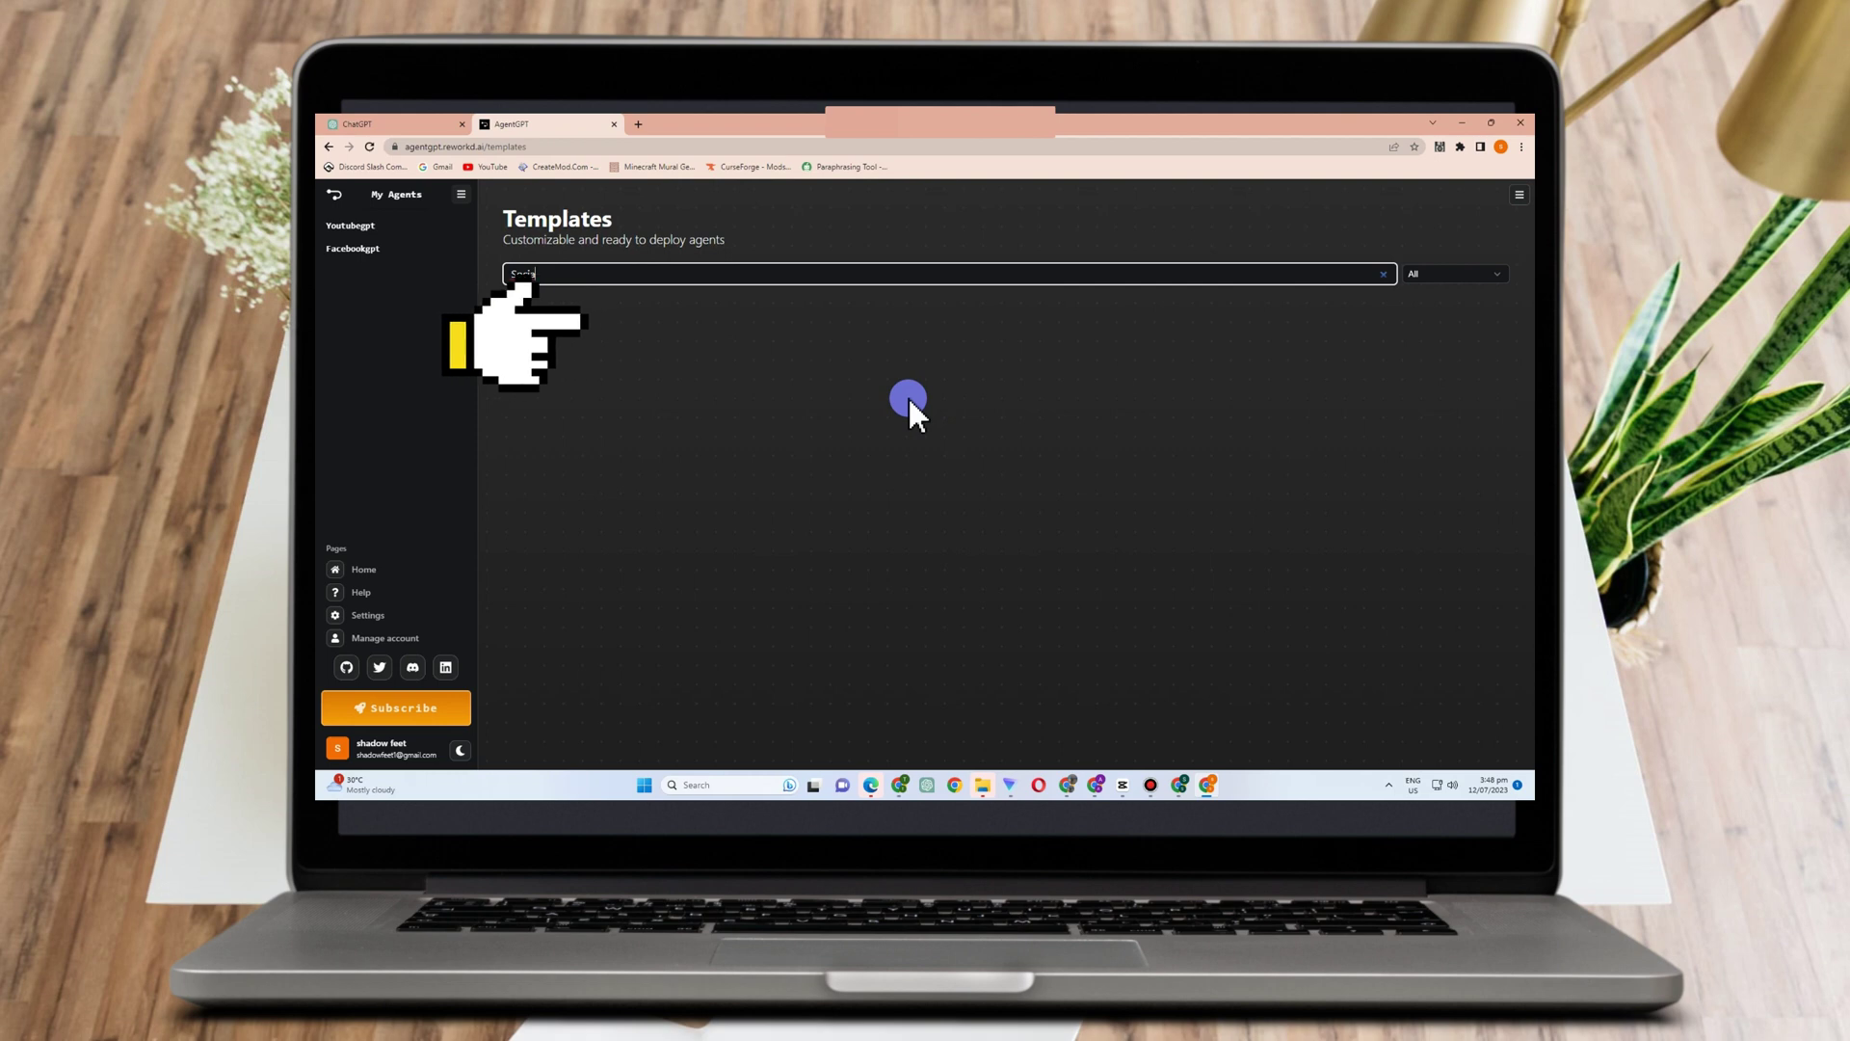
left_click_drag(607, 277, 479, 276)
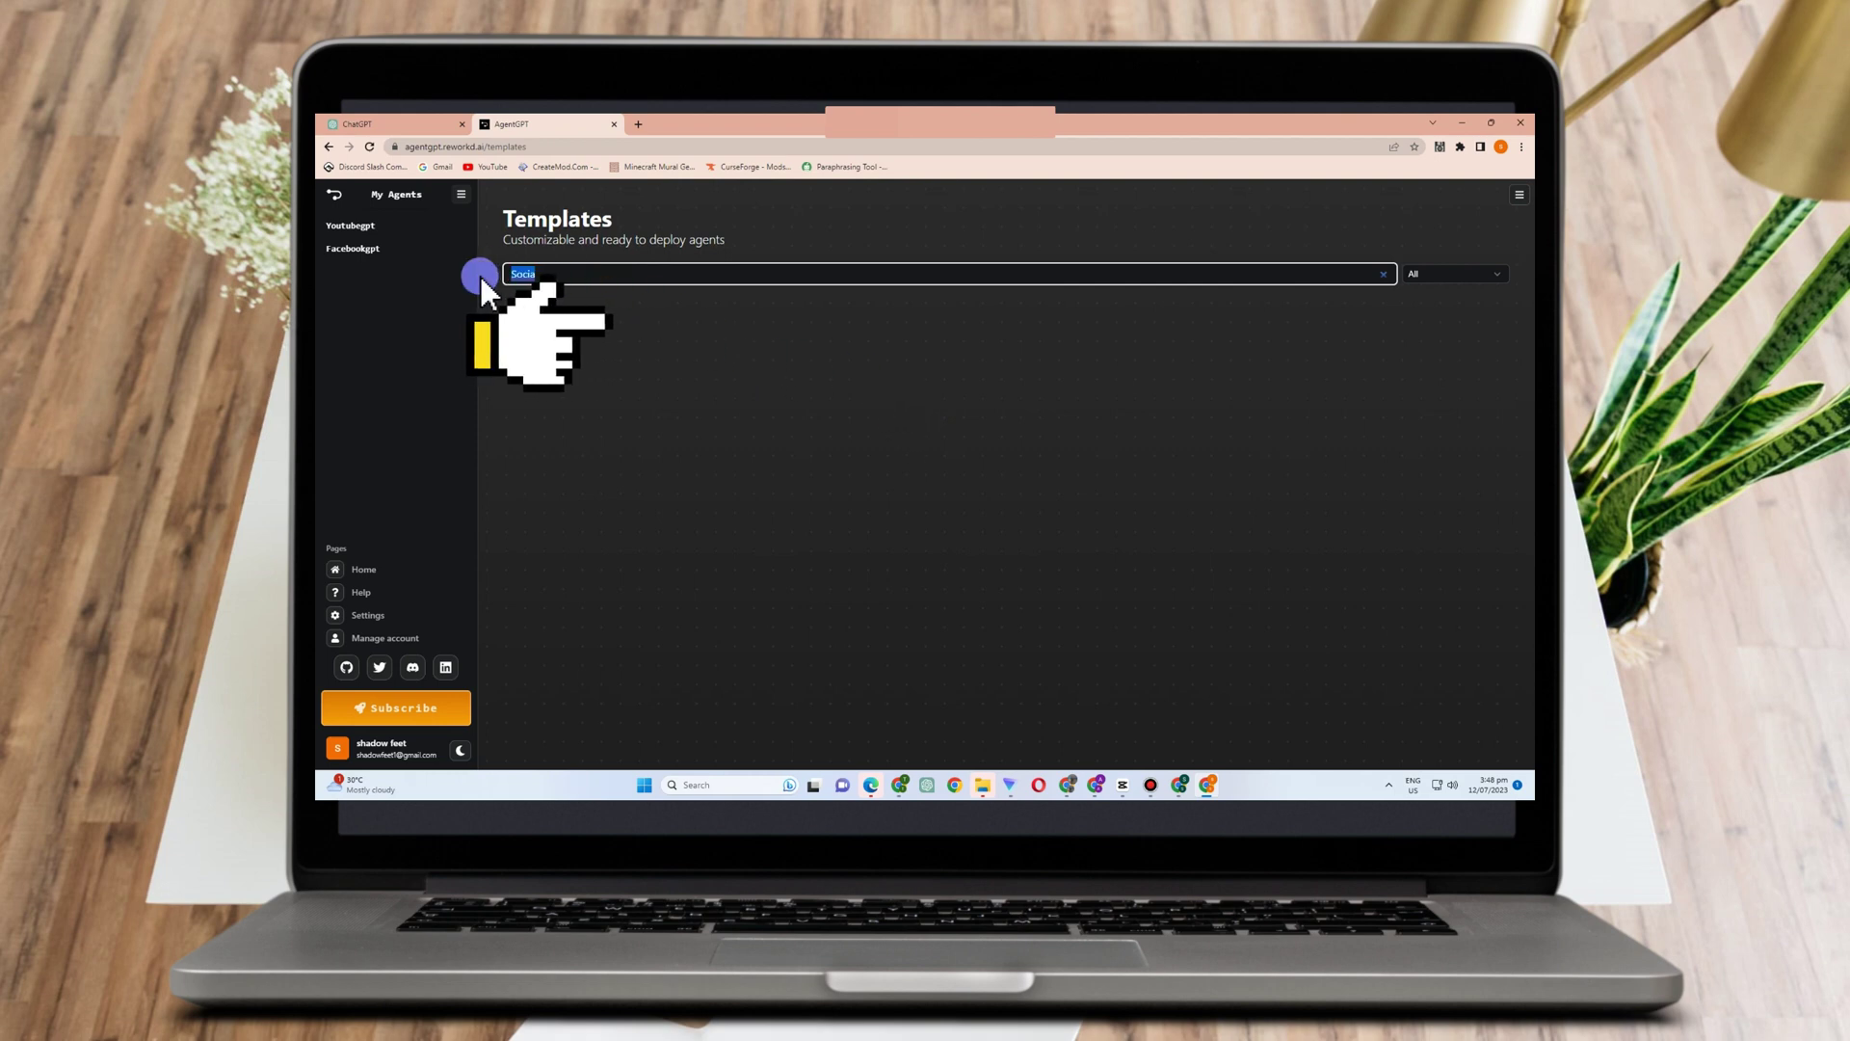
key("BackSpace")
type("mark")
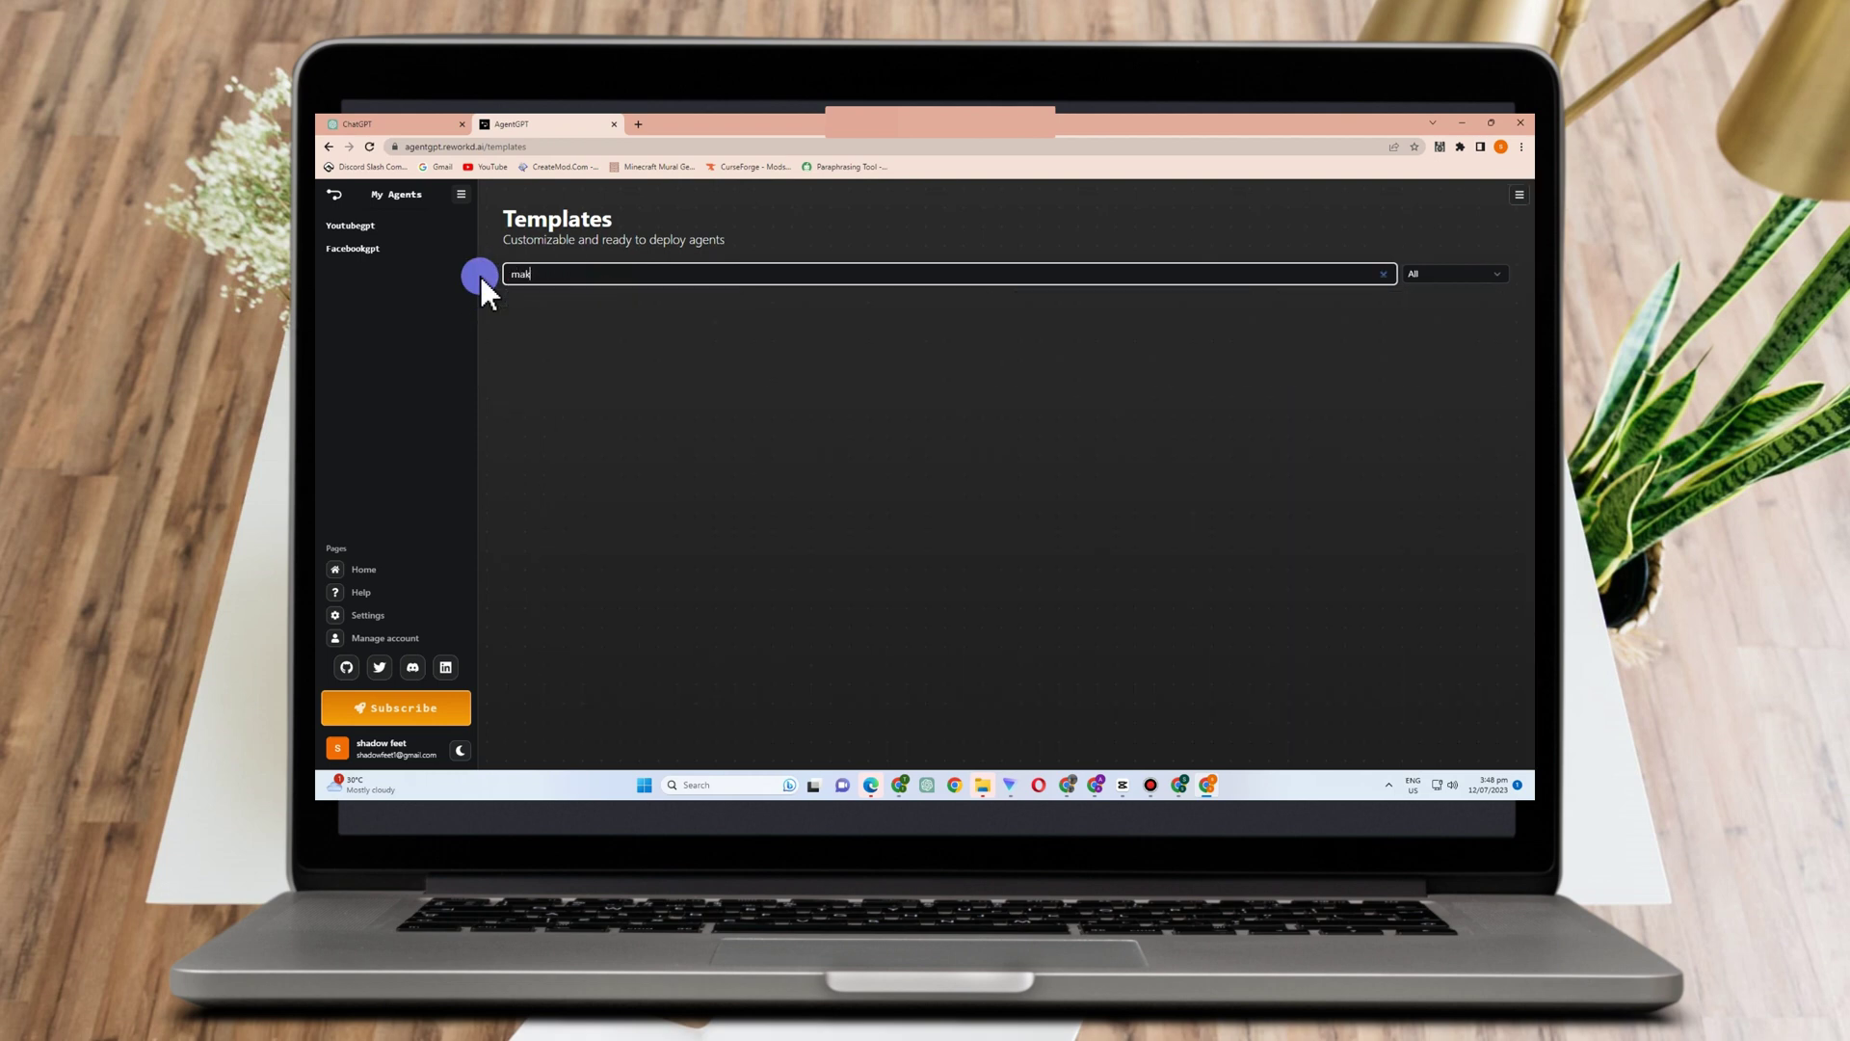